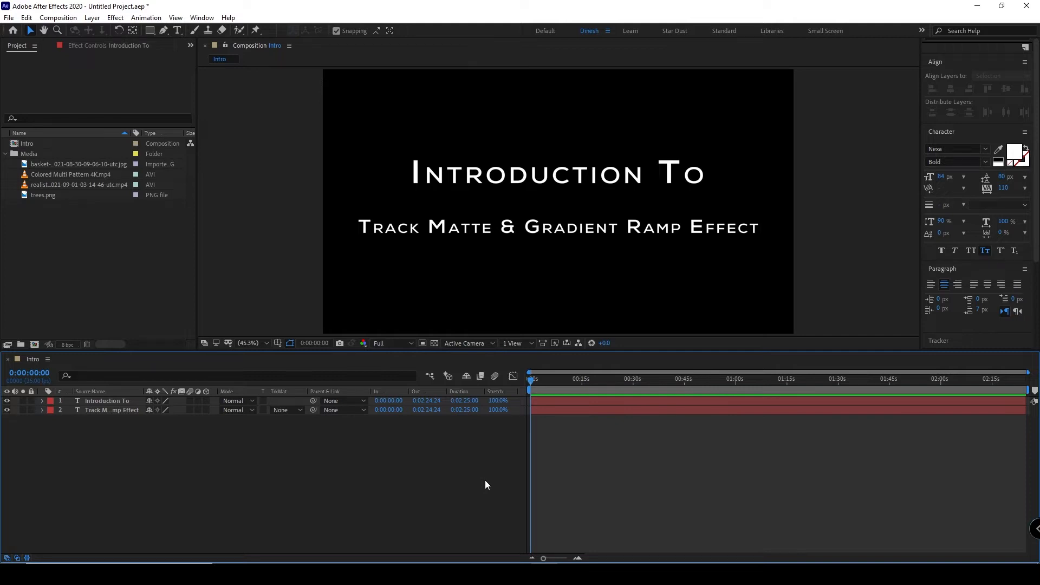
Hide the timeline's In, Out, Duration and Stretch columns, leaving the layer switches and transfer controls shown
click(7, 558)
click(17, 558)
click(26, 558)
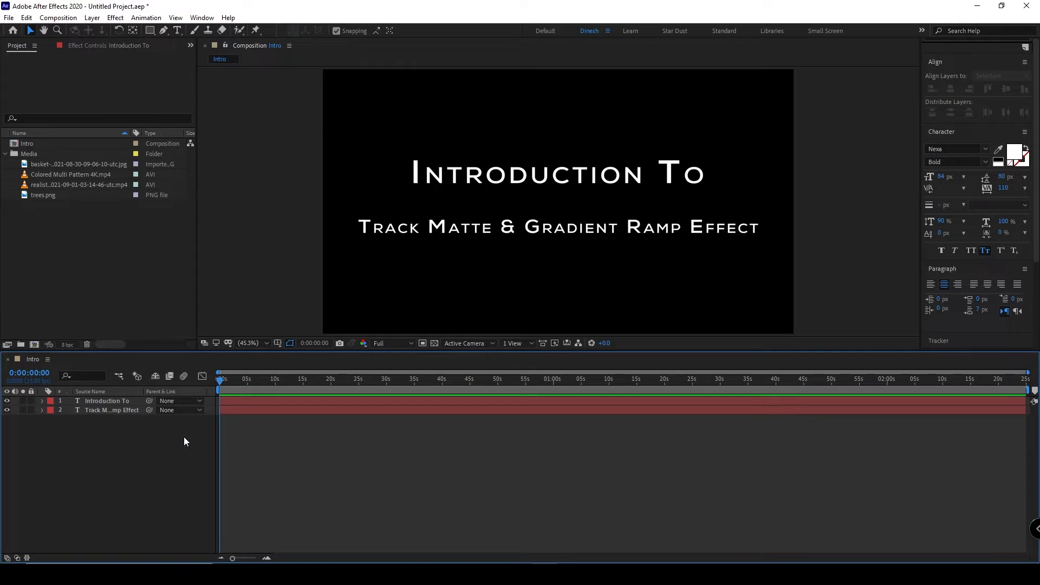
click(7, 558)
click(17, 558)
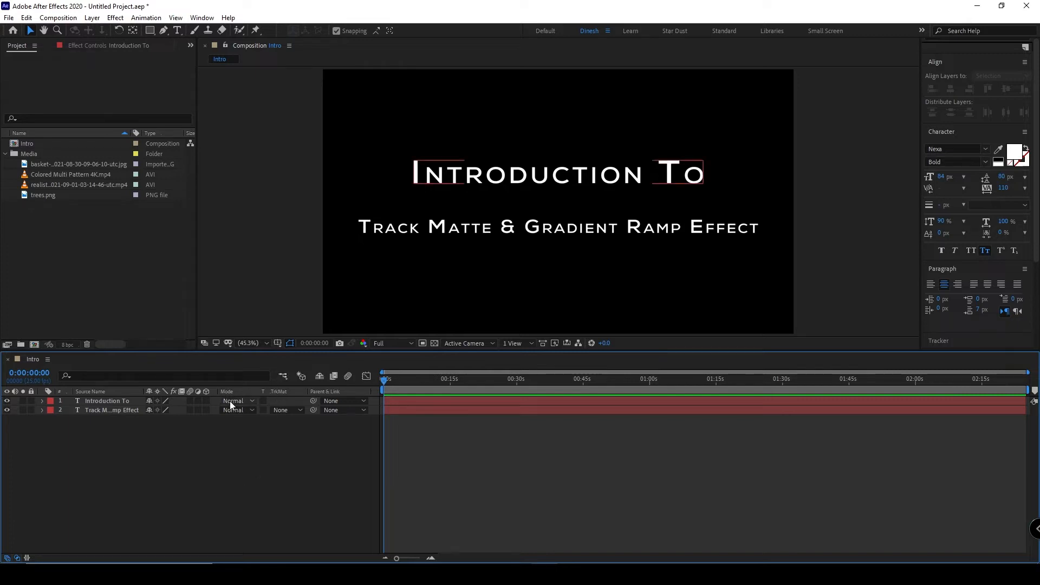
Create a new composition named "Track Matte Tut" with the HDTV 1080 25 preset
click(225, 455)
key(ctrl+n)
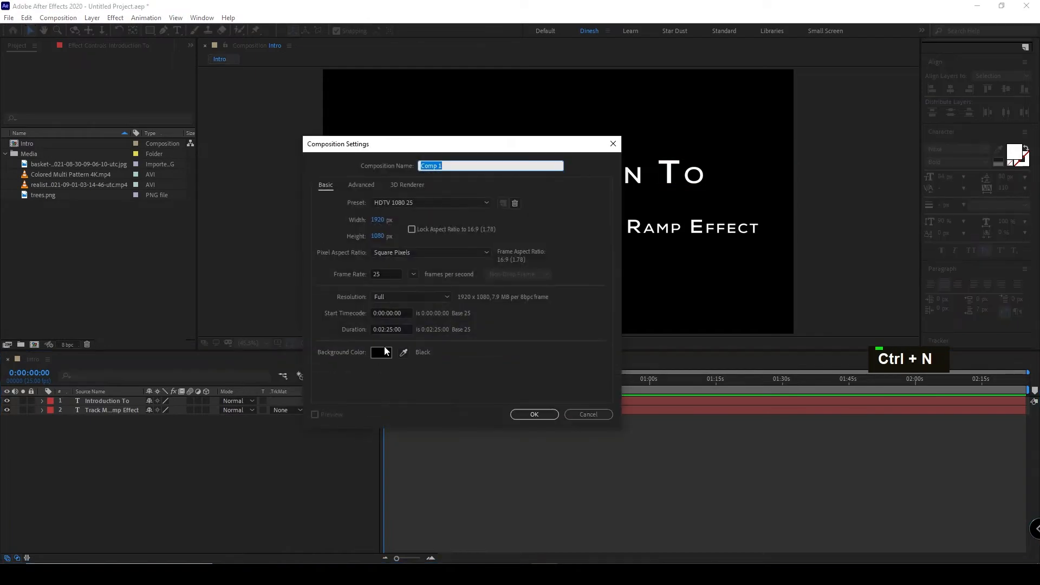
text(Track Mat)
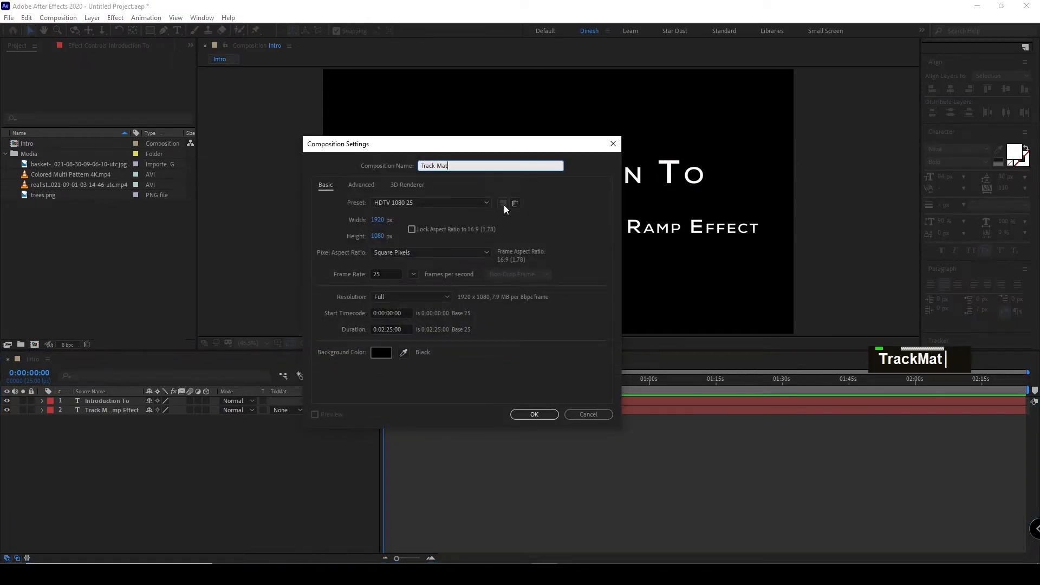
text(te Tut)
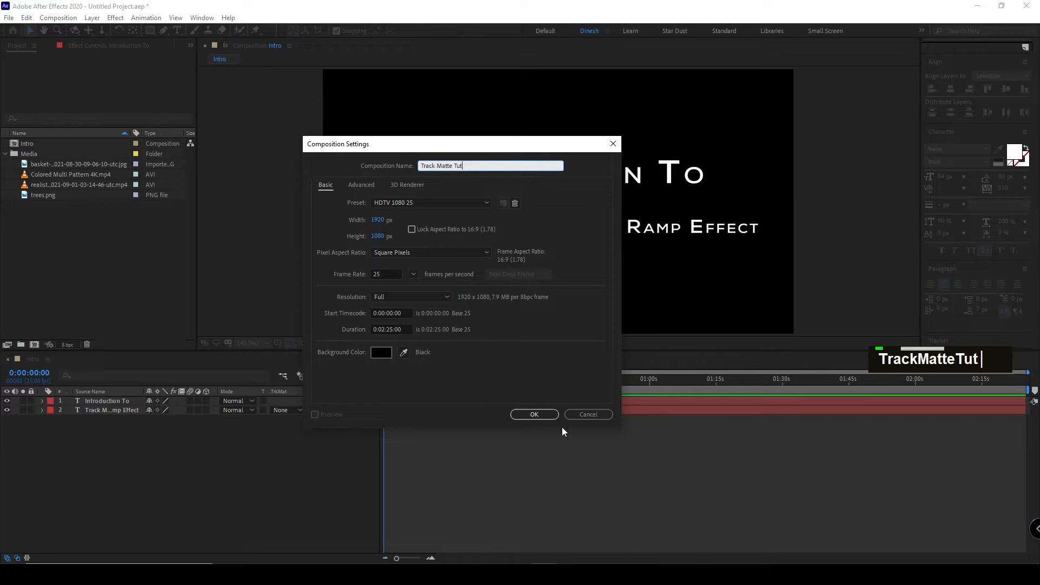
click(548, 418)
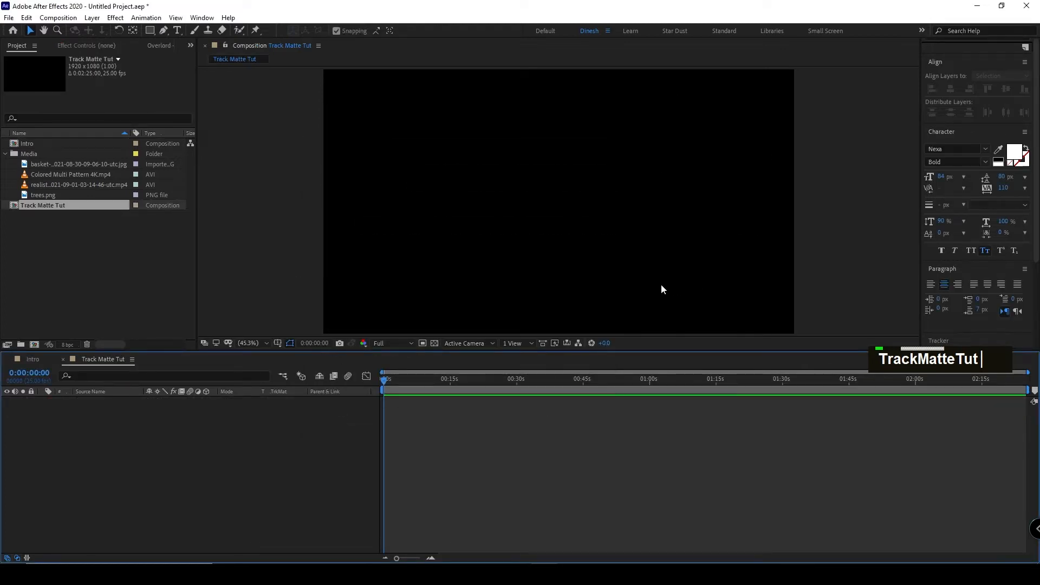
Set the Track Matte Tut composition's duration to 0:00:25:00
mouse_move(1028, 374)
mouse_down()
mouse_move(517, 374)
mouse_move(1028, 374)
mouse_up()
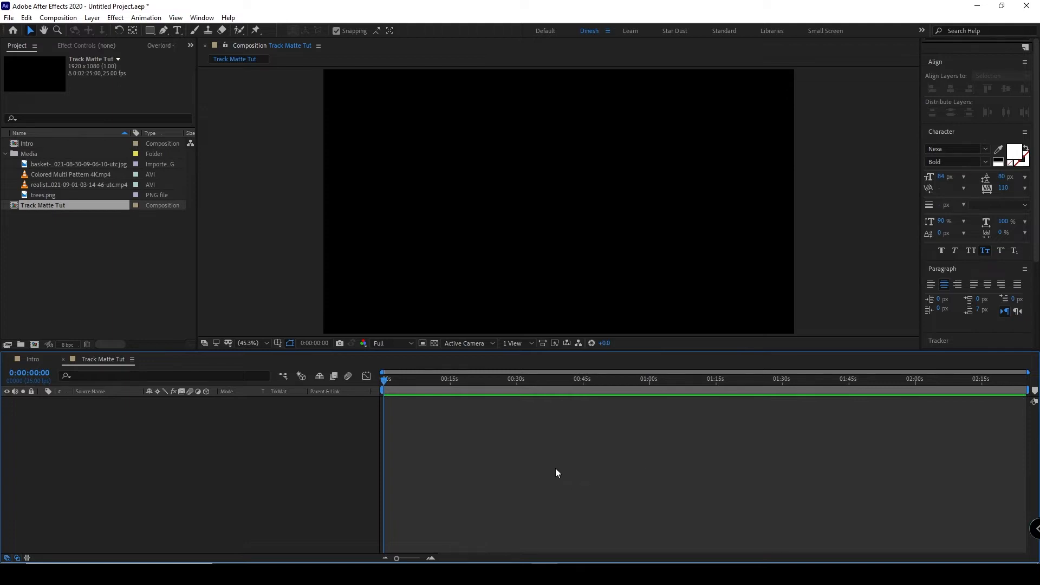
key(ctrl+k)
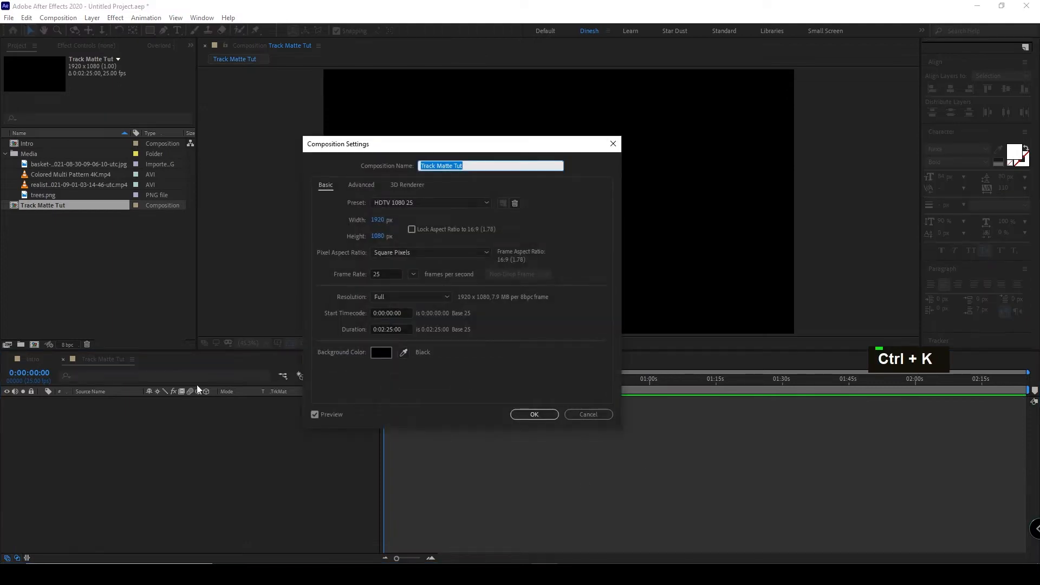
click(389, 329)
key(Delete)
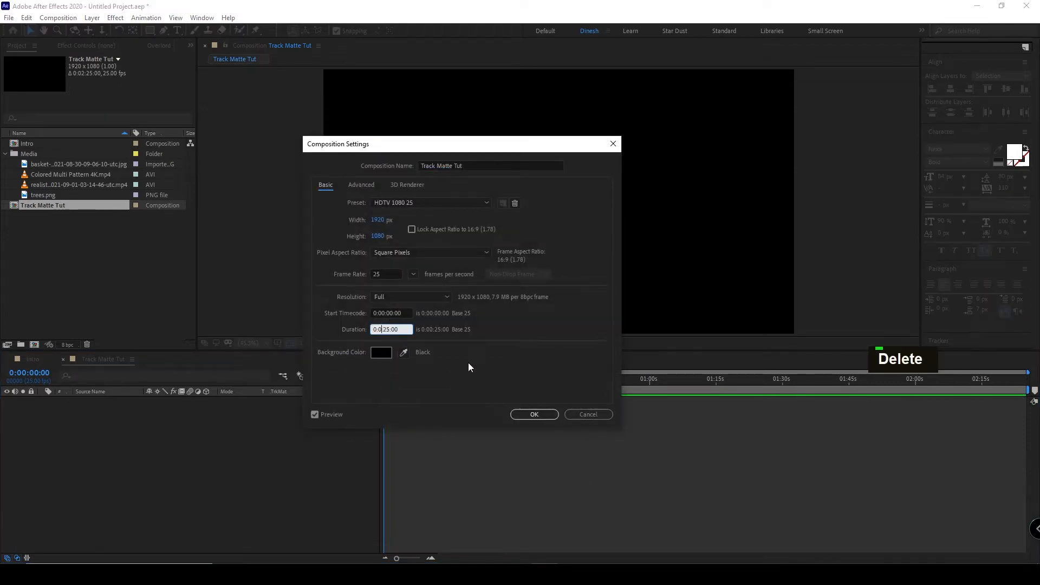
click(534, 414)
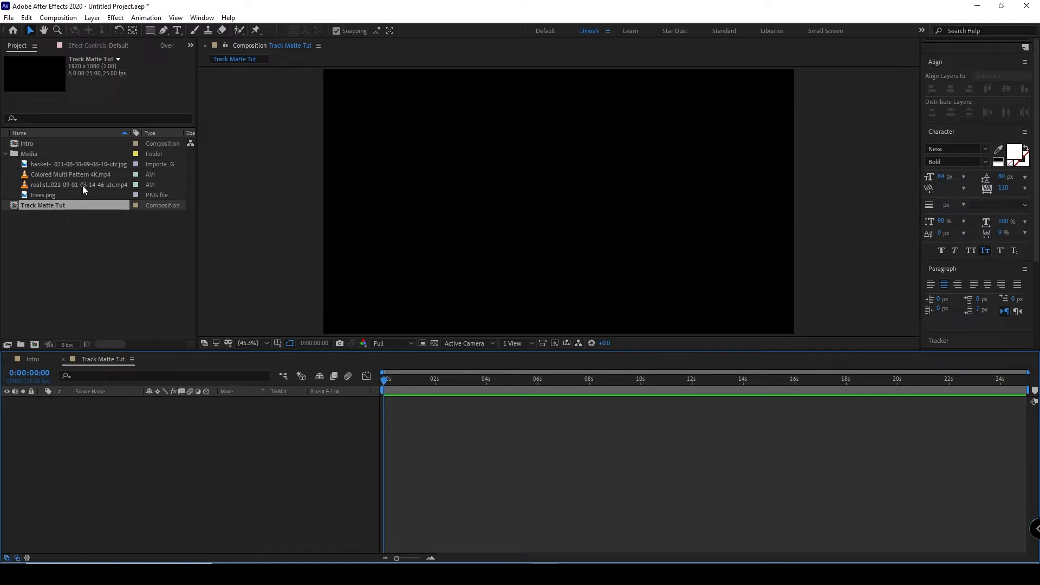
Add the realistic water bubbles clip to the composition and fit it to the composition size
drag(83, 185, 487, 229)
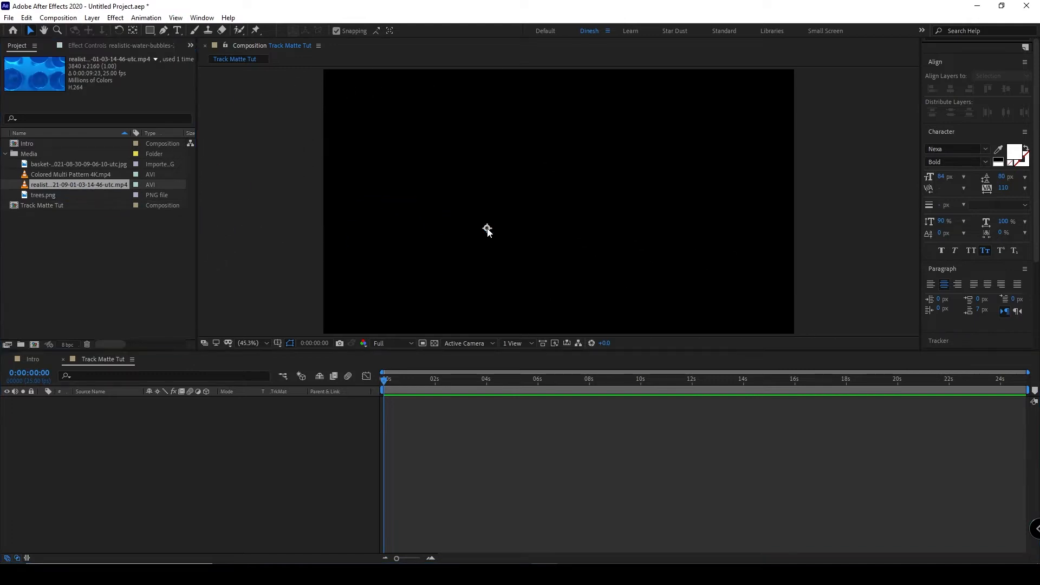
click(768, 273)
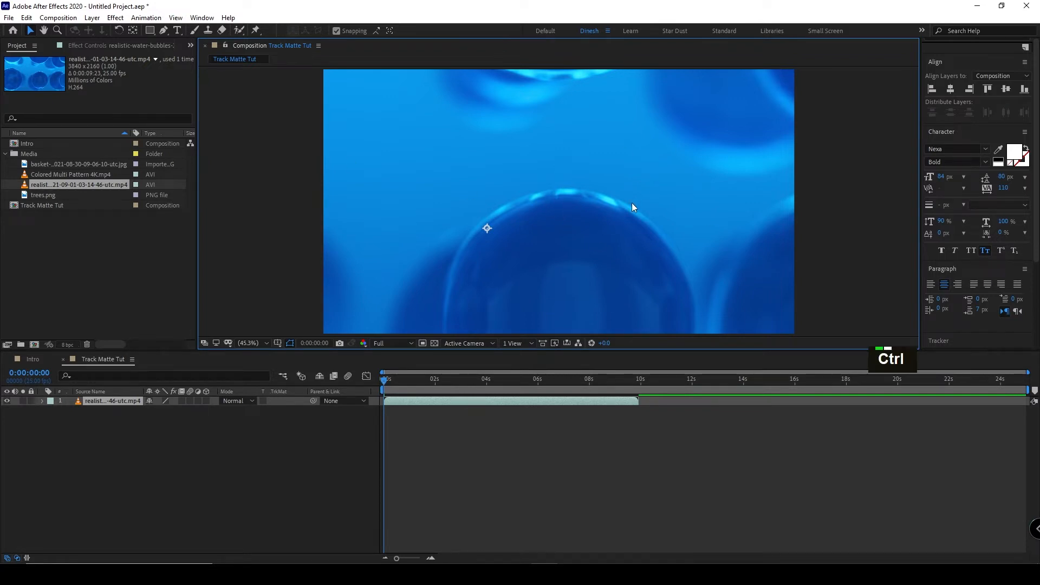
key(ctrl+alt+f)
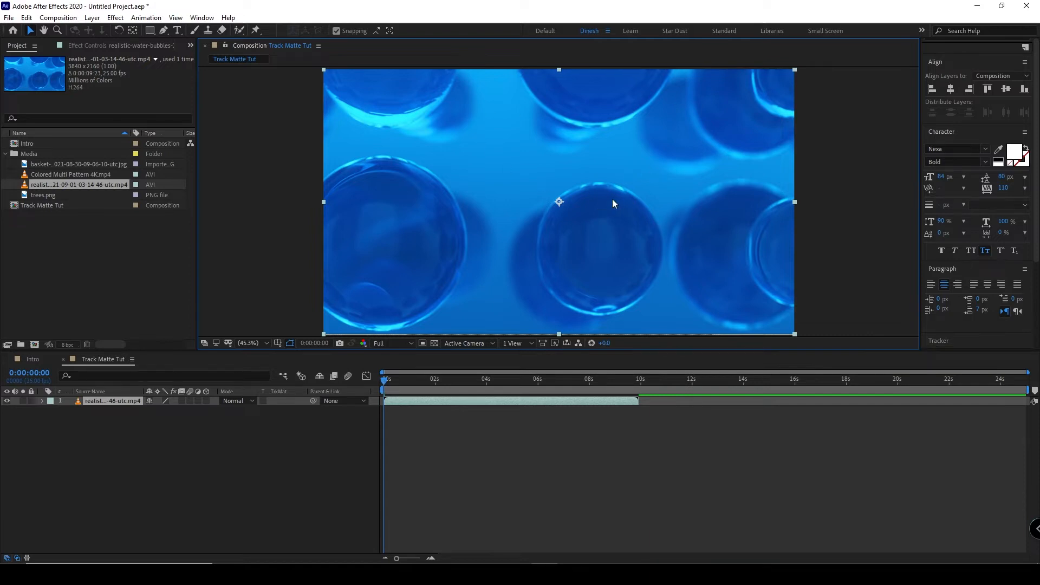
Scale the water bubbles layer down to 19%, fit it back to the composition, and collapse its properties
key(s)
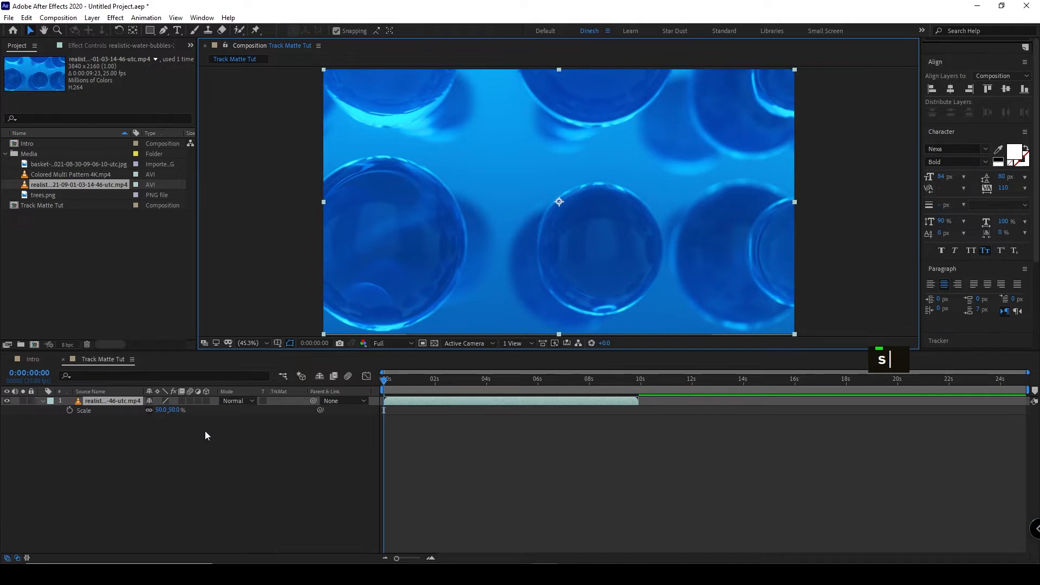
mouse_move(159, 416)
mouse_down()
mouse_move(173, 415)
mouse_move(148, 418)
mouse_up()
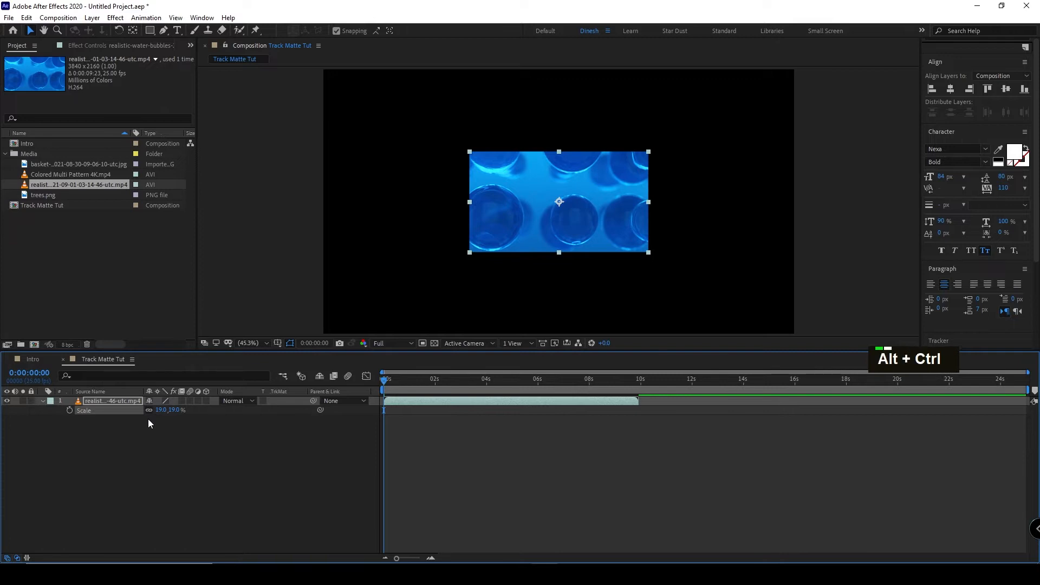
key(ctrl+alt+f)
click(248, 486)
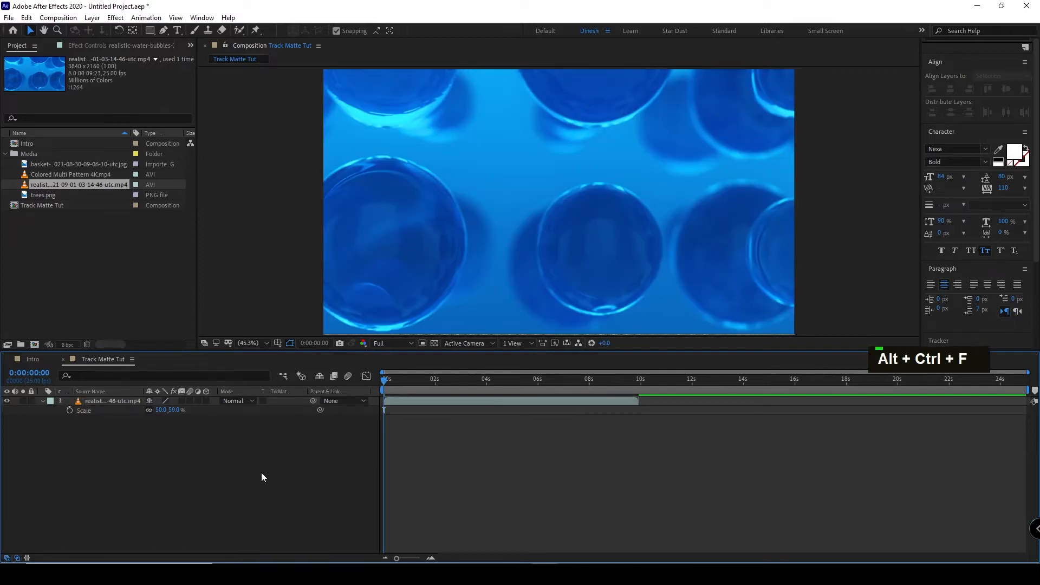
click(42, 401)
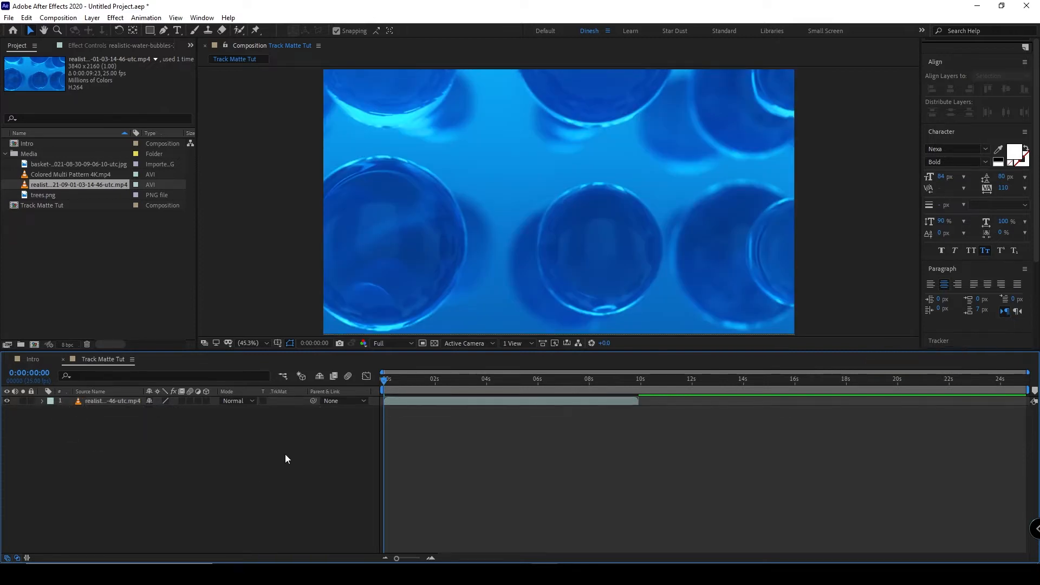
Preview the water bubbles clip, examine where it ends in the timeline, and return to the first frame
key(space)
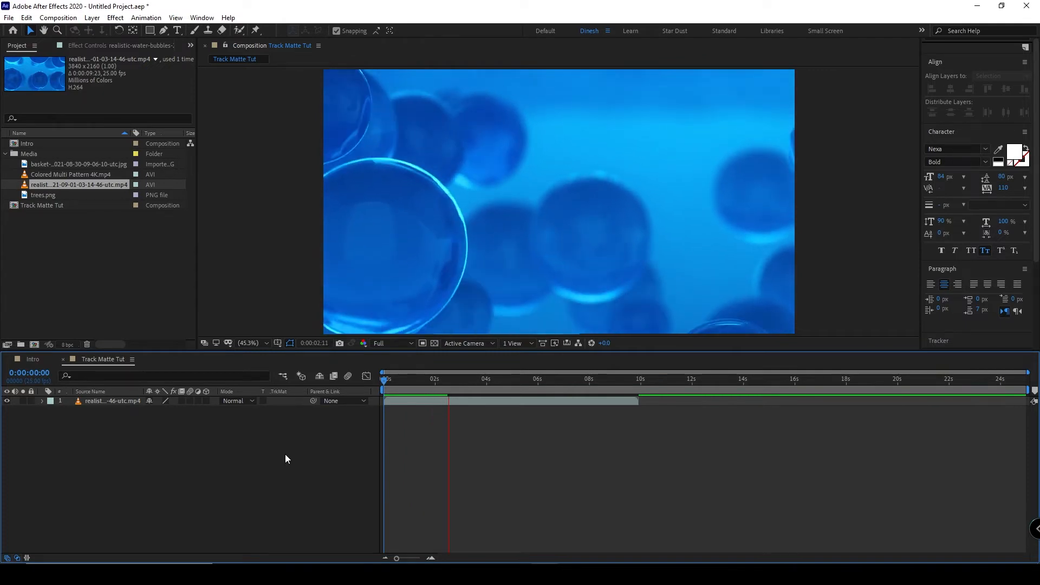
key(space)
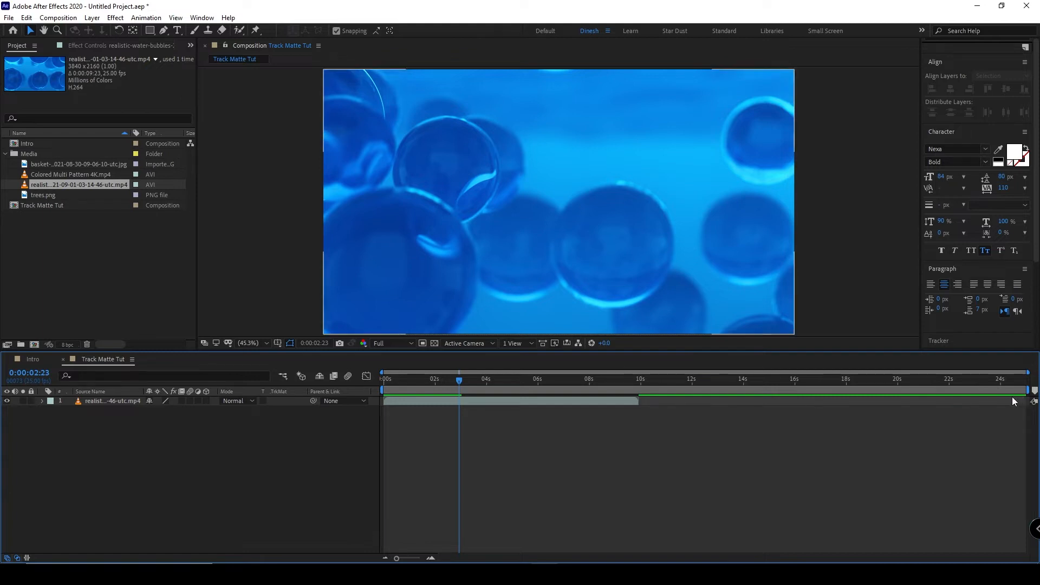
click(630, 388)
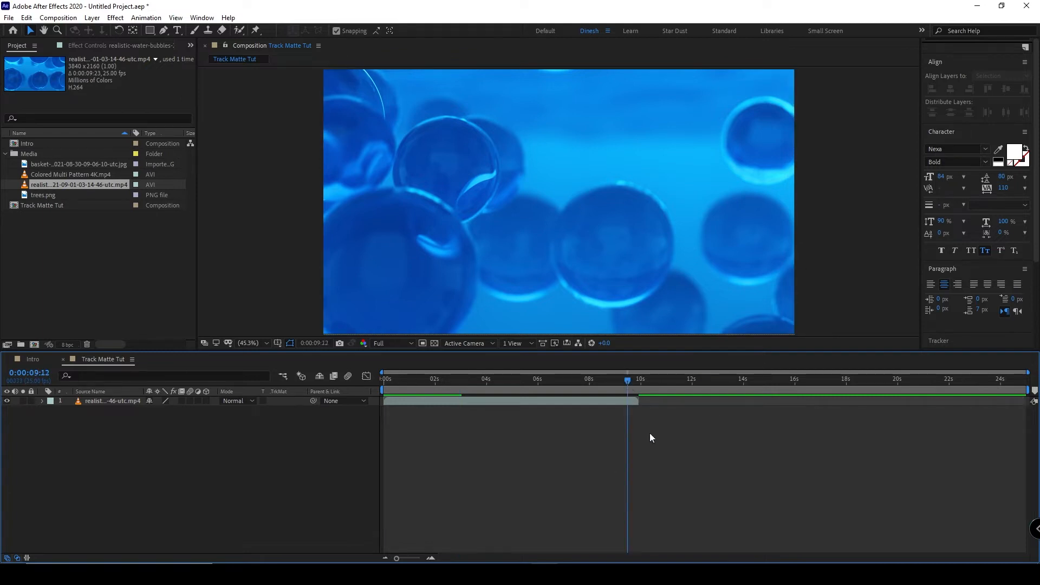
click(661, 381)
drag(661, 381, 353, 410)
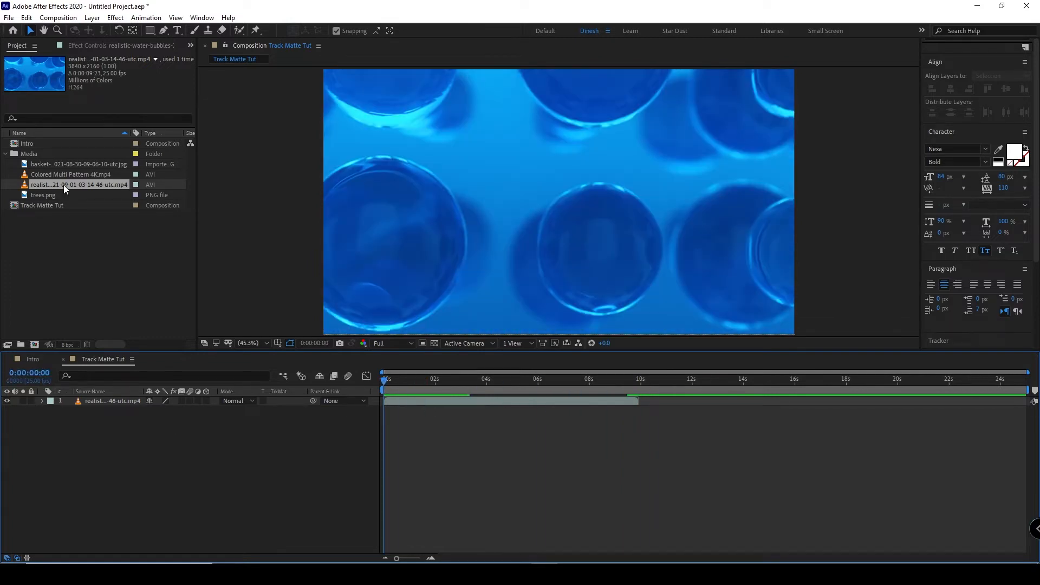
Loop the water bubbles footage 3 times and extend its layer to the end of the composition
click(6, 345)
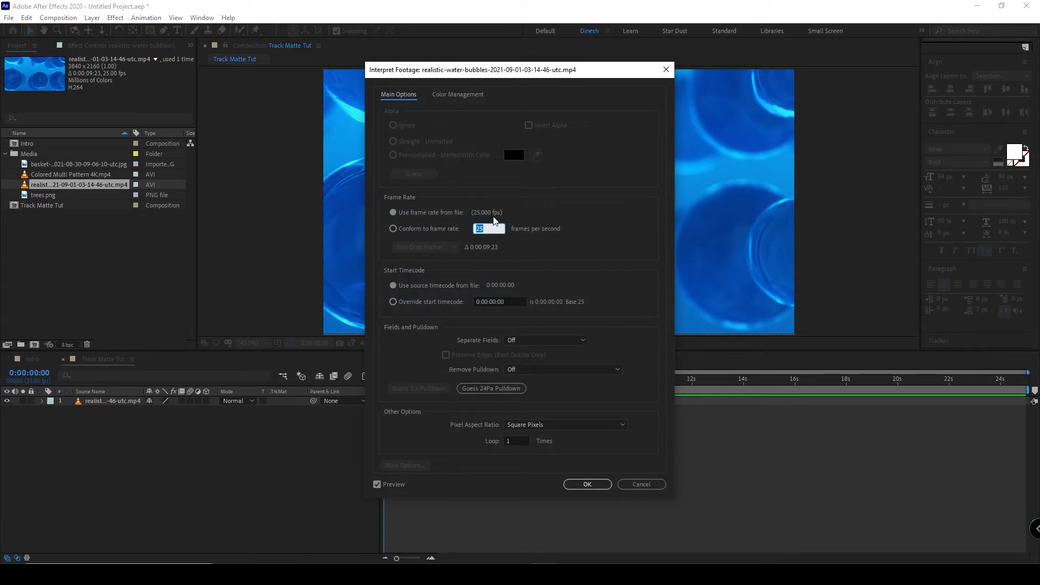
click(523, 441)
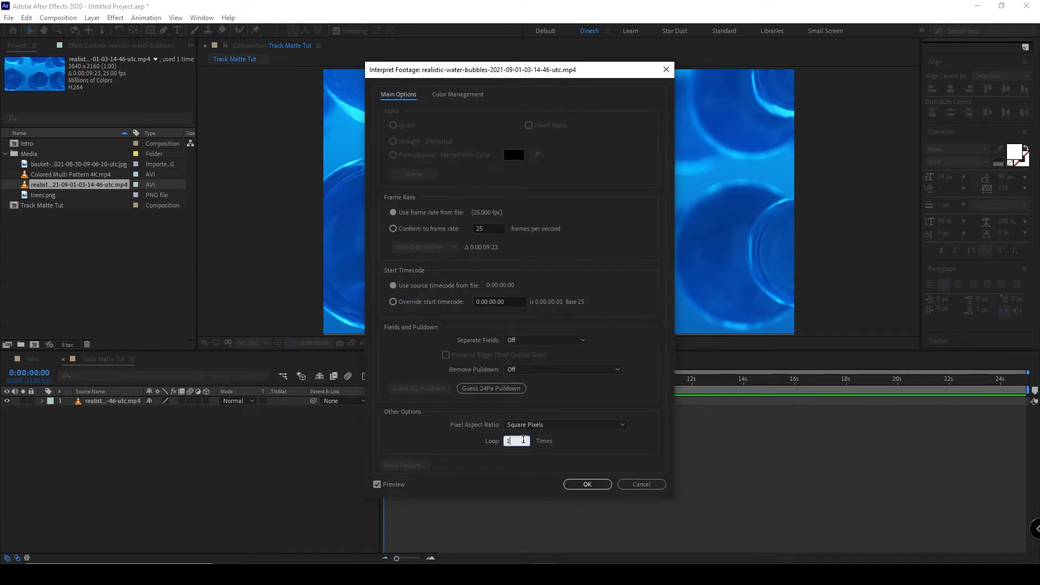
text(0)
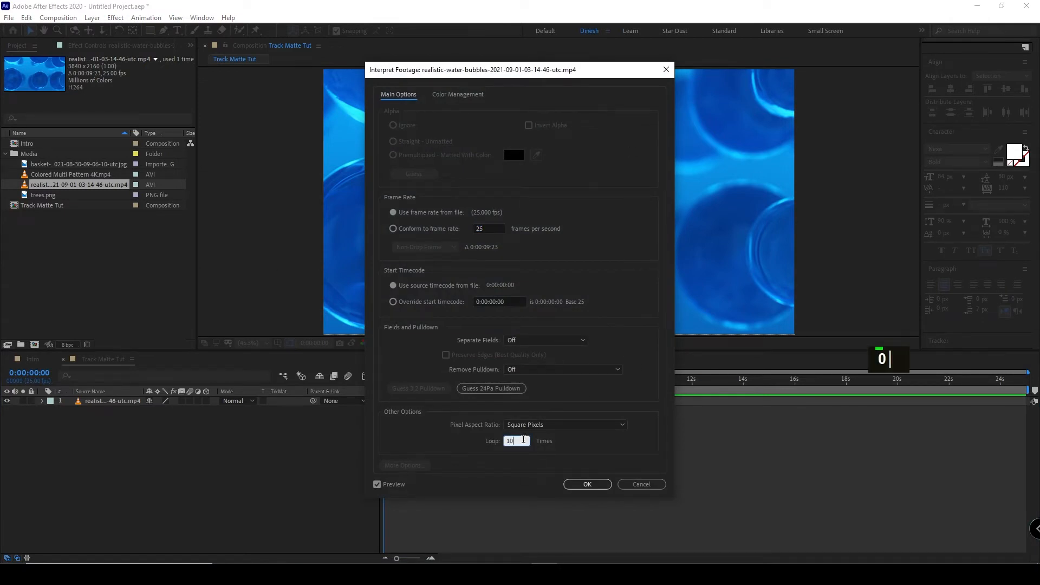
key(BackSpace)
key(BackSpace)
text(3)
key(Return)
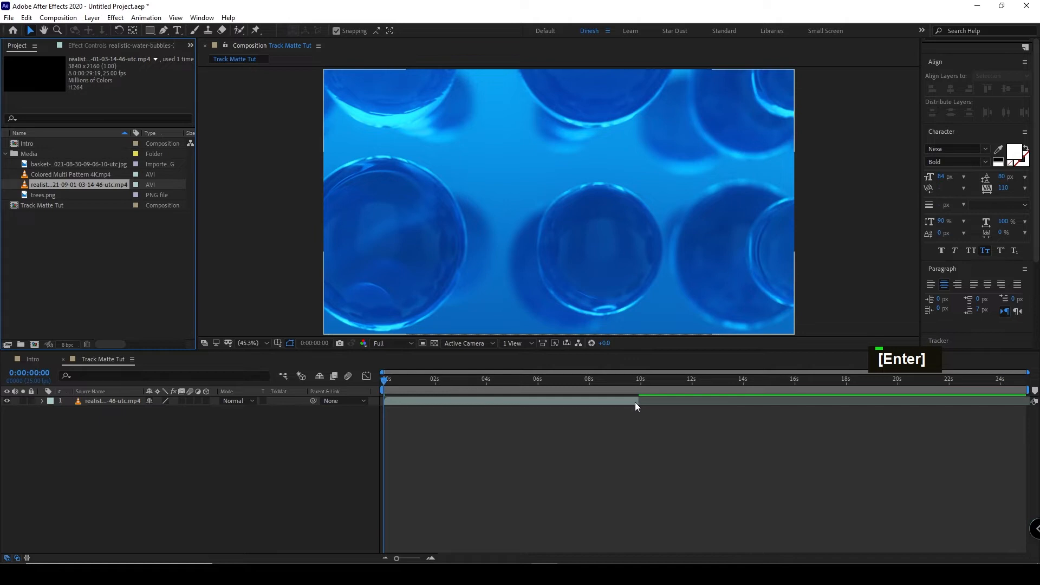
click(635, 402)
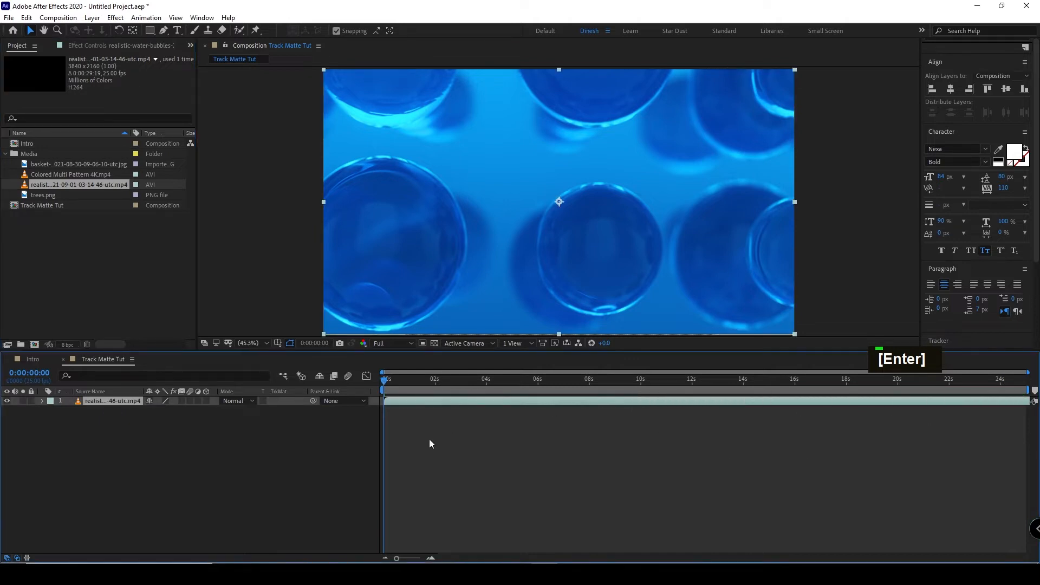
Preview the extended water bubbles layer and return the playhead to the start
click(369, 444)
key(space)
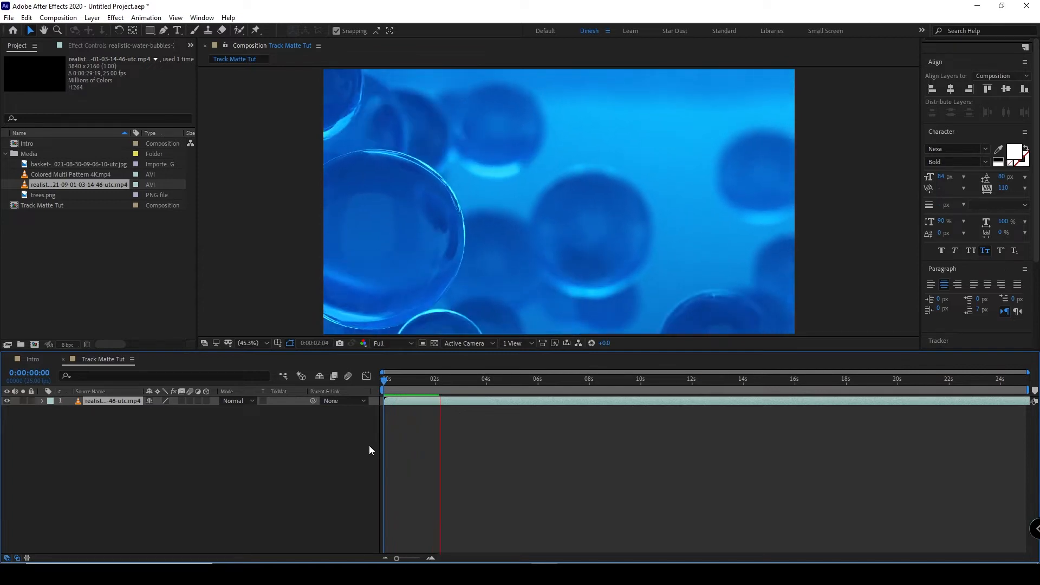
key(space)
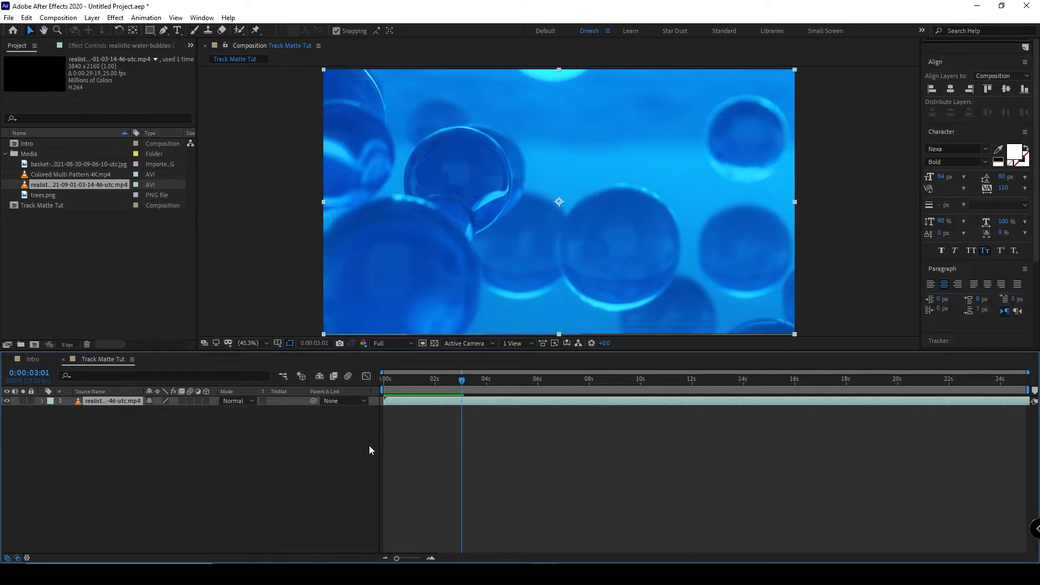
drag(463, 382, 376, 388)
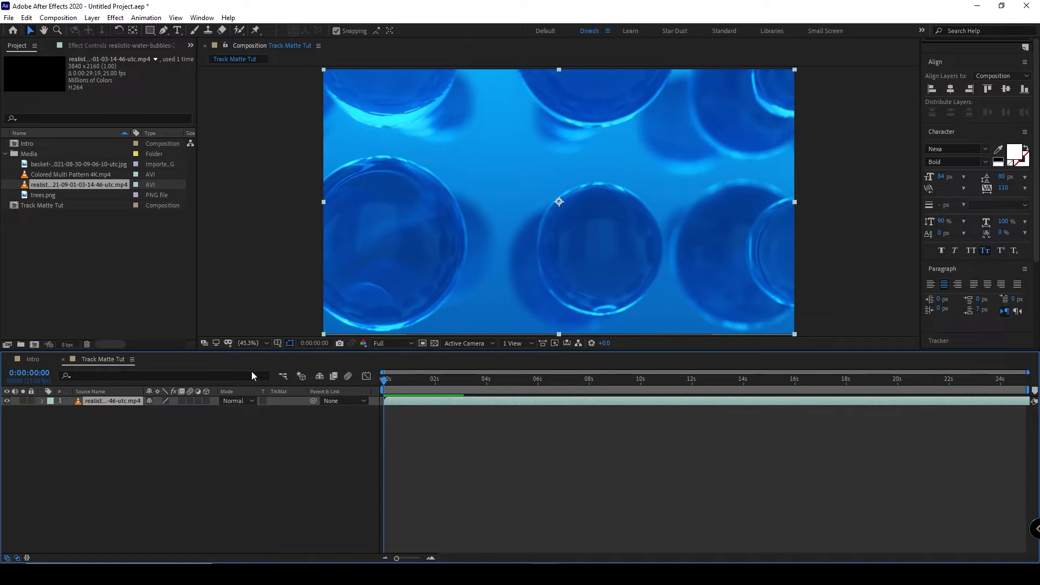
Add a text layer above the bubbles footage with the placeholder text "asfd" in Bebas Neue Bold
click(200, 467)
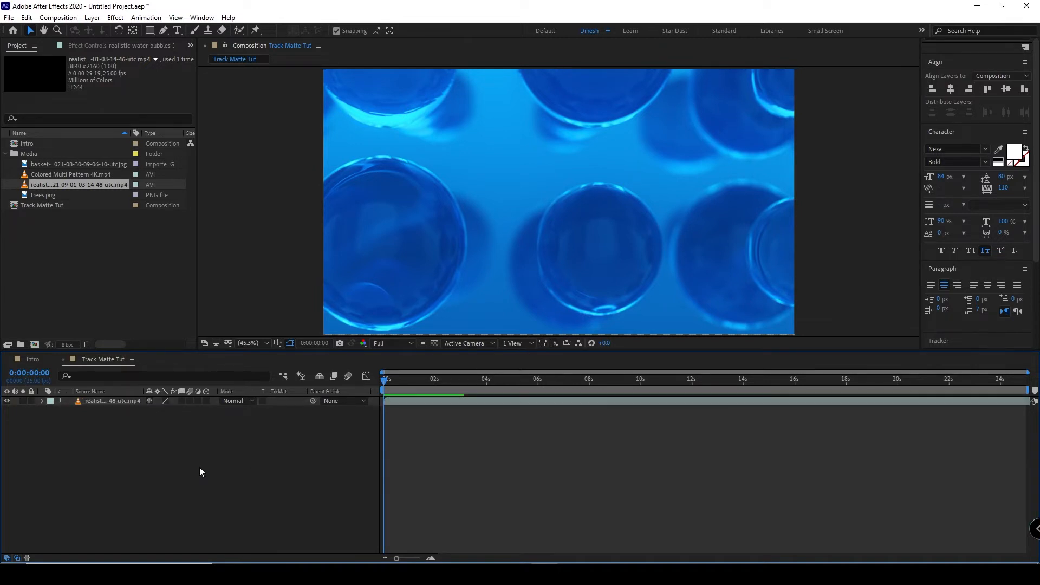
key(ctrl+t)
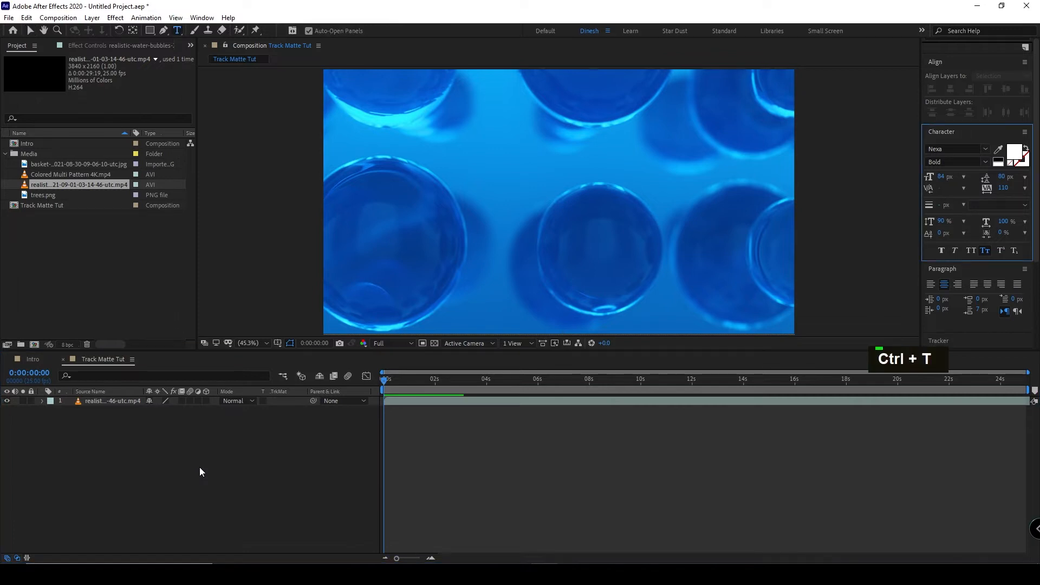
click(462, 192)
key(BackSpace)
key(BackSpace)
key(BackSpace)
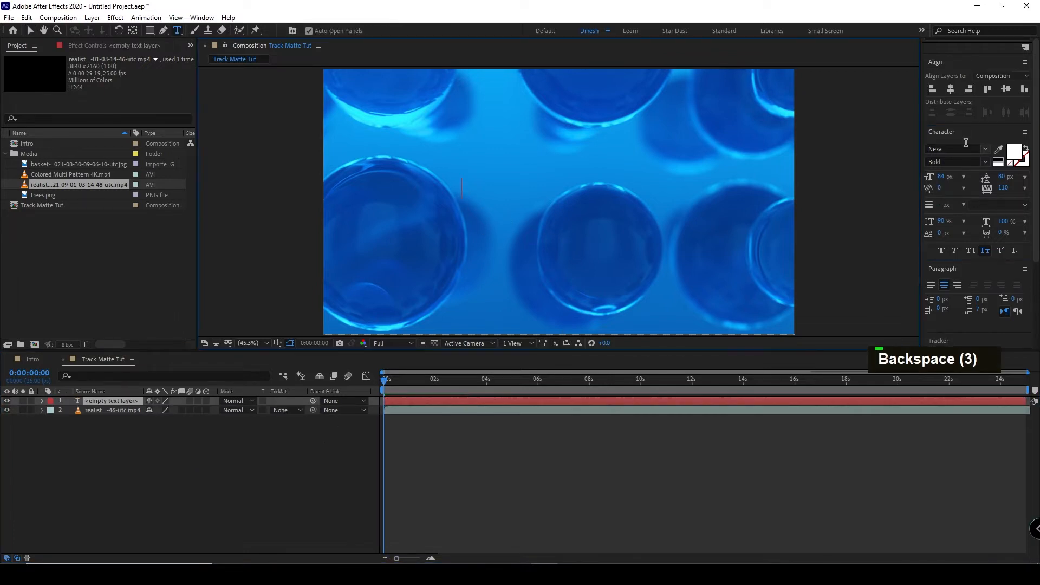
click(953, 149)
text(beb)
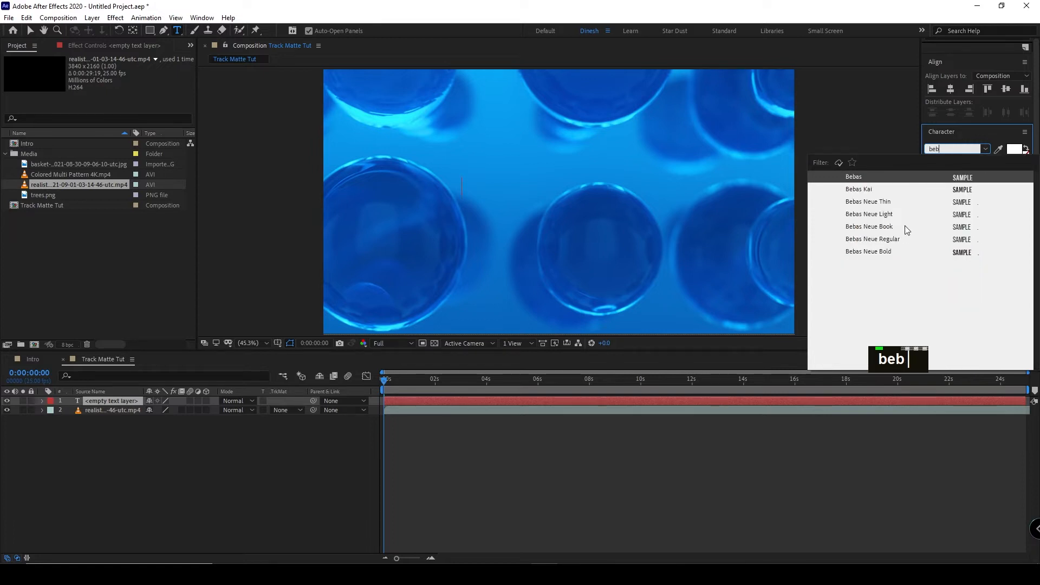
click(882, 252)
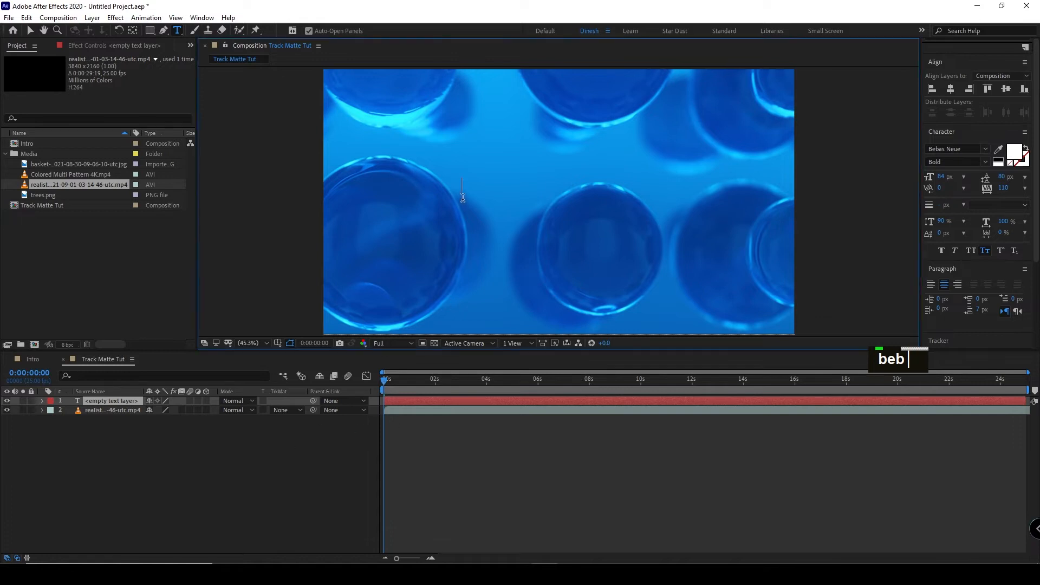
text(asfd)
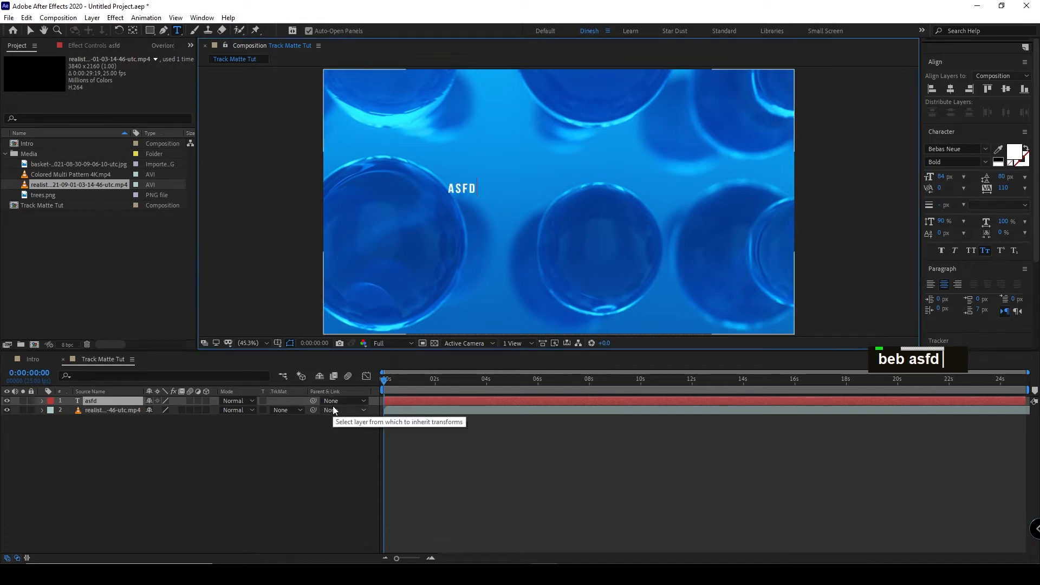
Replace the placeholder text in the text layer with "Water Bubbles"
key(BackSpace)
key(BackSpace)
key(BackSpace)
key(BackSpace)
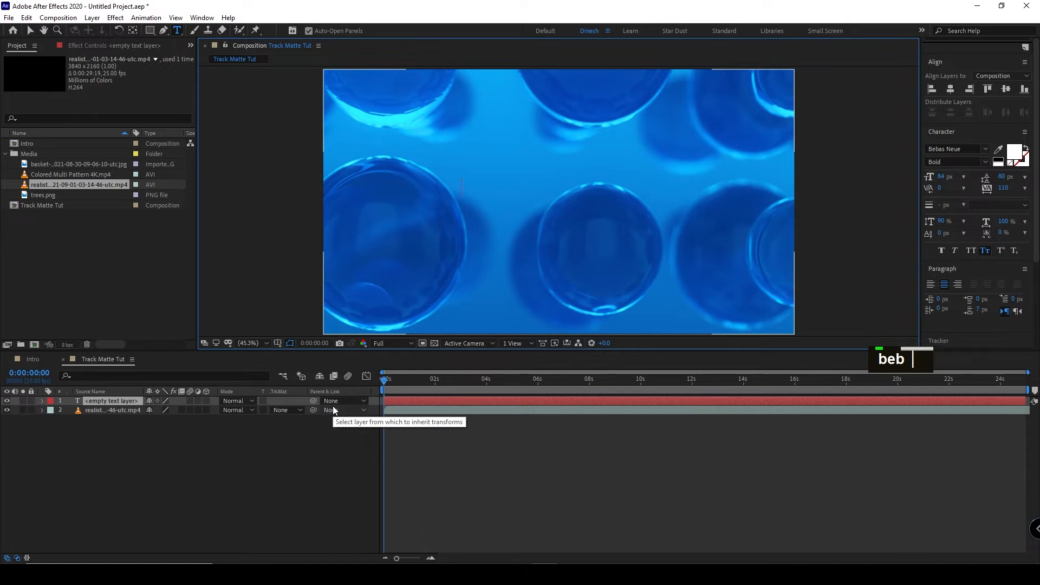
text(Water)
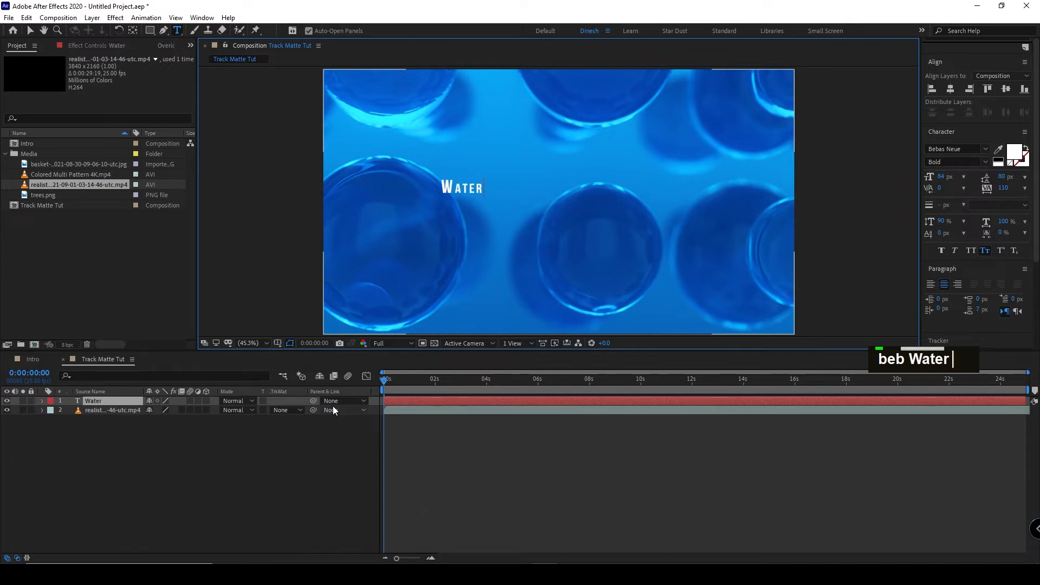
text( Bubbles)
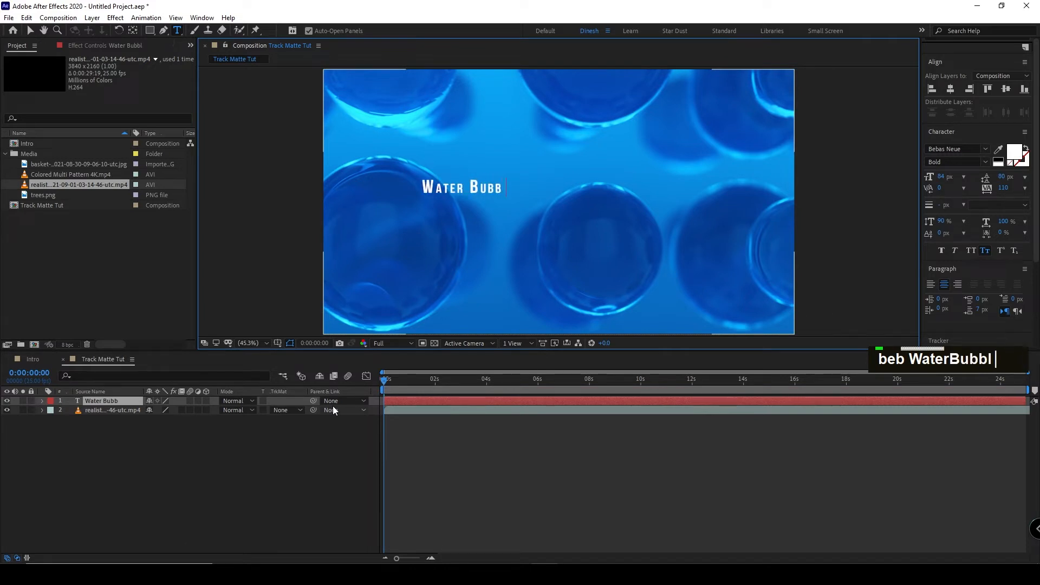
click(109, 507)
Center the anchor point of the Water Bubbles text layer and scale the layer up to 433%
click(110, 402)
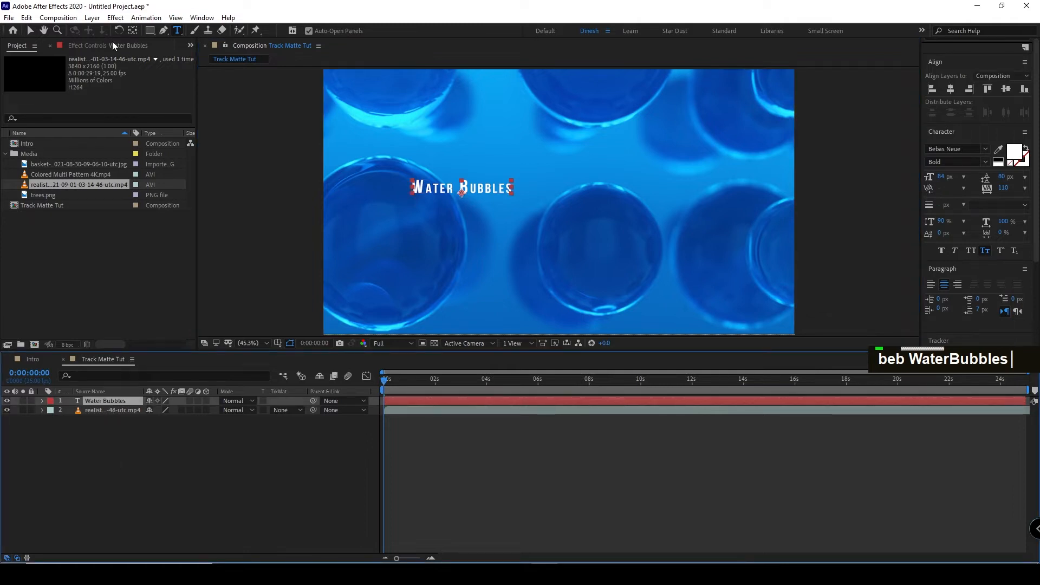
click(131, 32)
ctrl+double_click(131, 32)
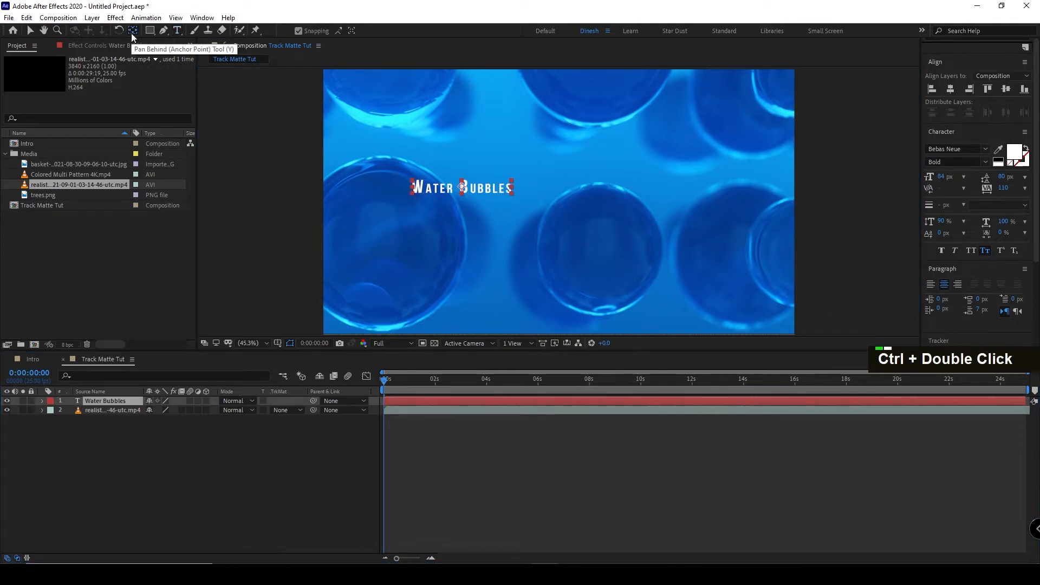
click(30, 31)
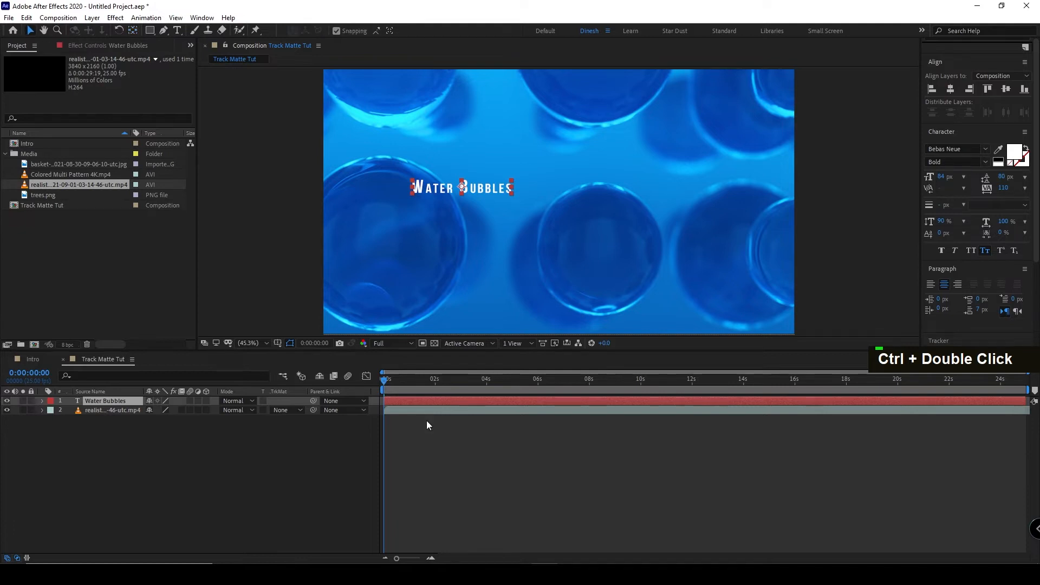
key(s)
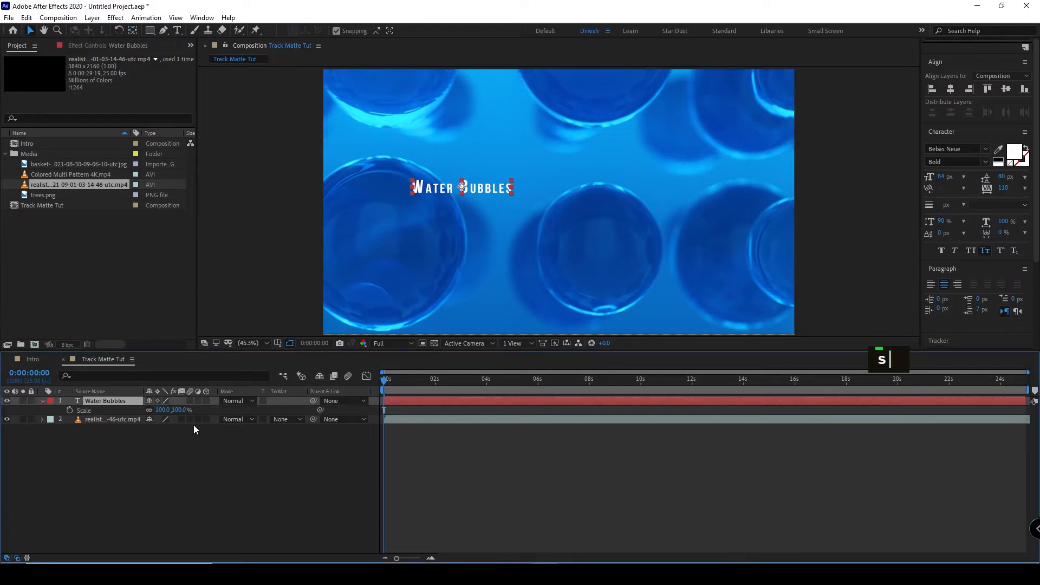
drag(159, 410, 414, 483)
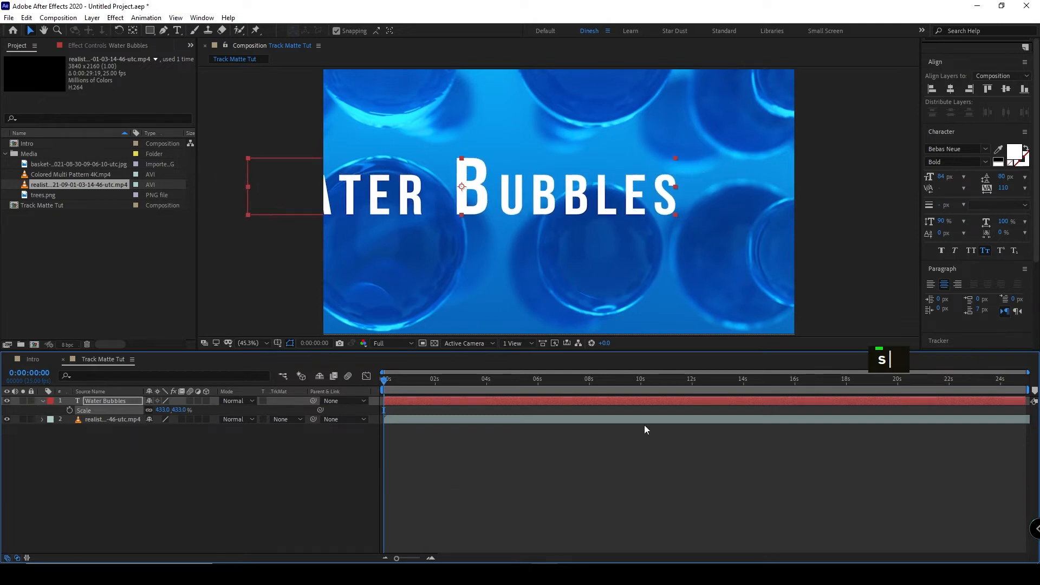
Center the Water Bubbles text horizontally and vertically in the composition
click(974, 102)
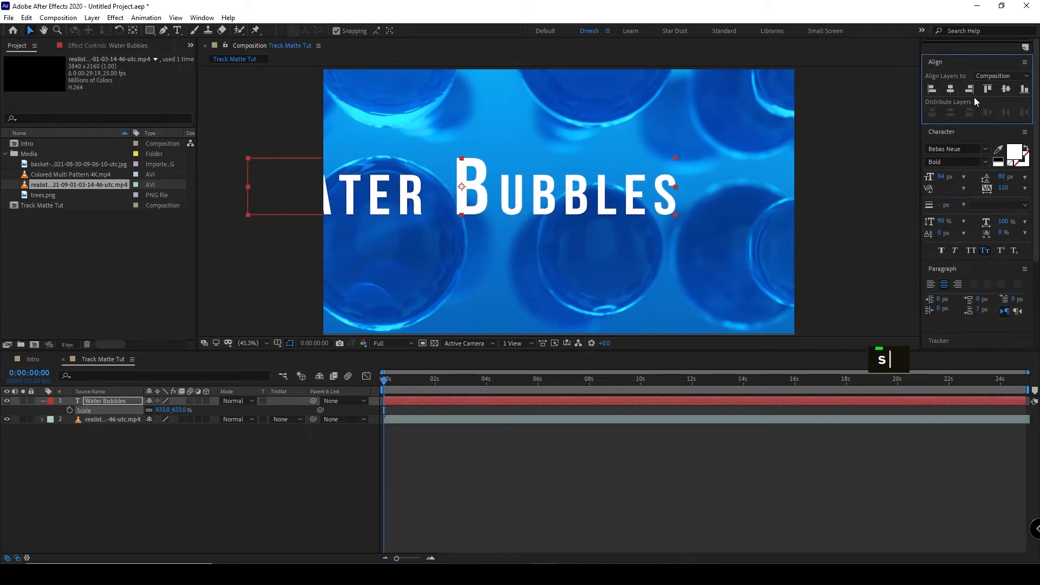
click(947, 93)
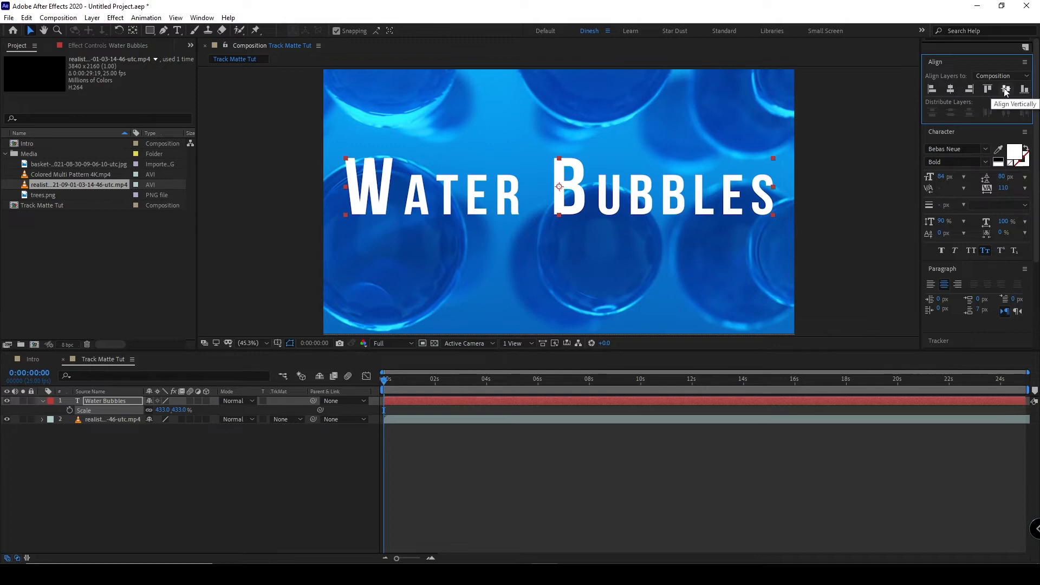
click(1004, 88)
click(292, 464)
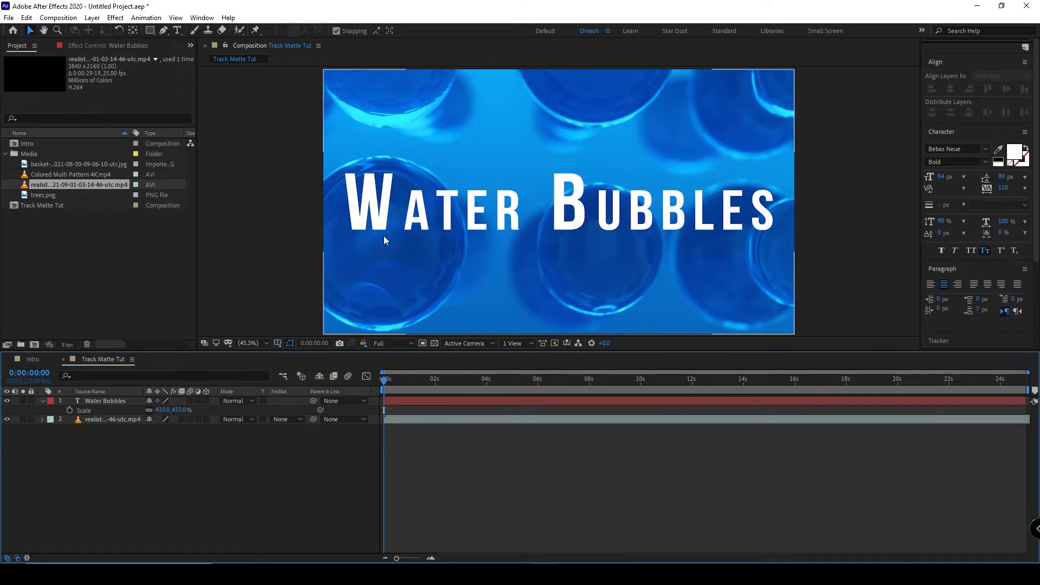
Set the bubbles footage layer's track matte to Alpha Matte "Water Bubbles"
click(41, 401)
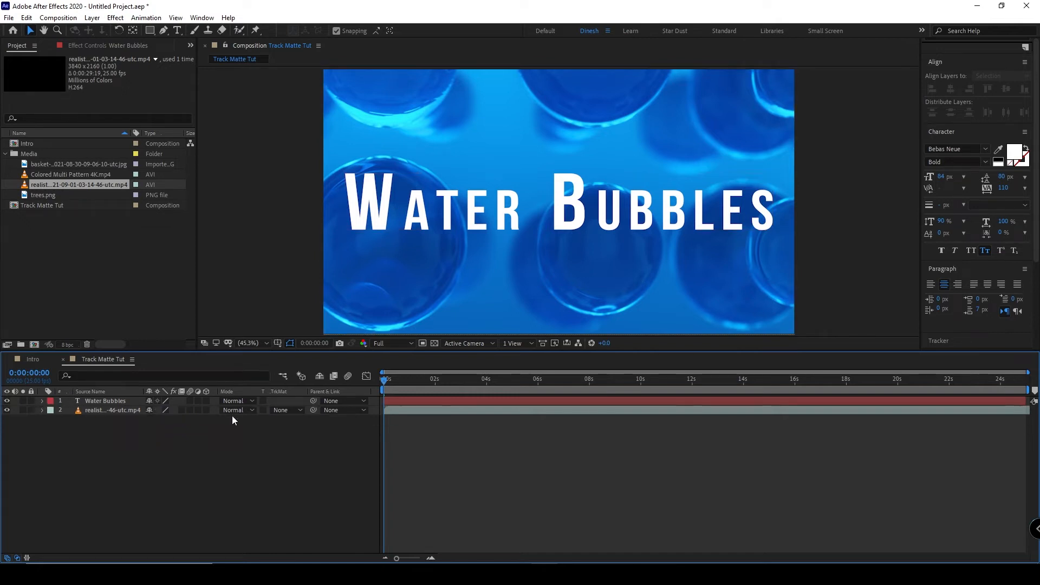
click(292, 410)
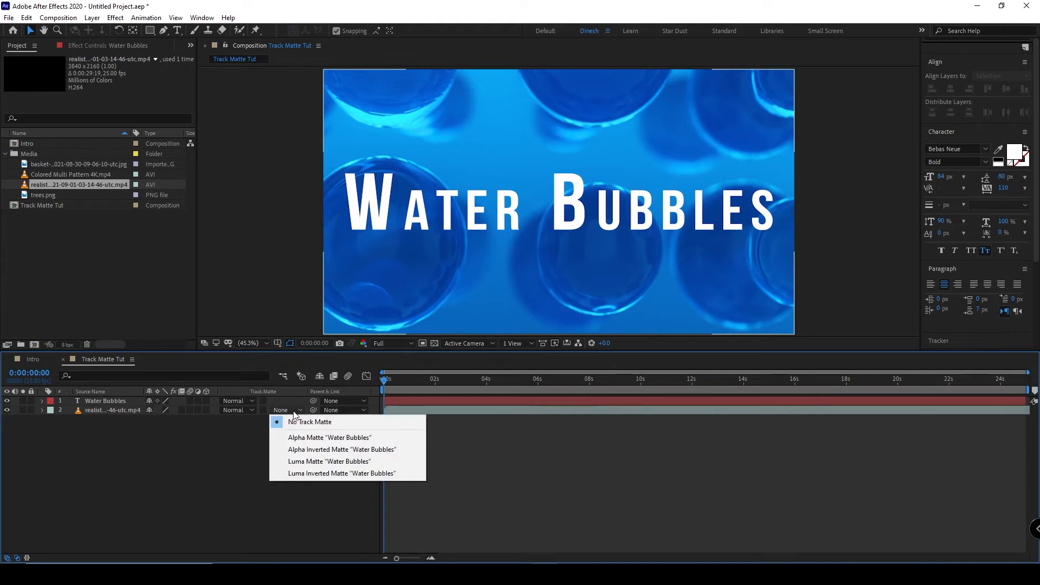
click(303, 440)
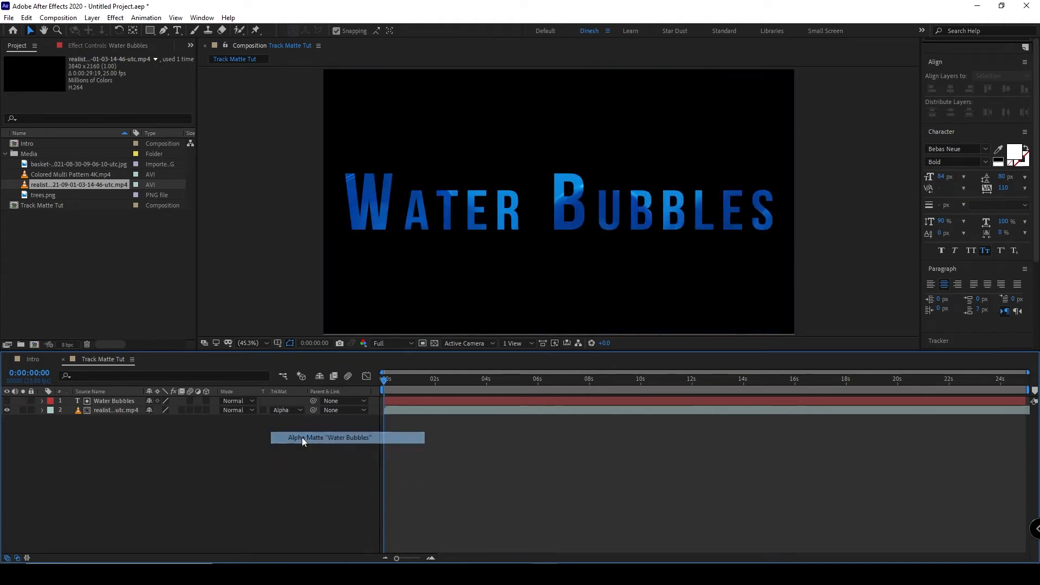
Preview the matted text and set the scale of the text and footage layers to 413%
key(space)
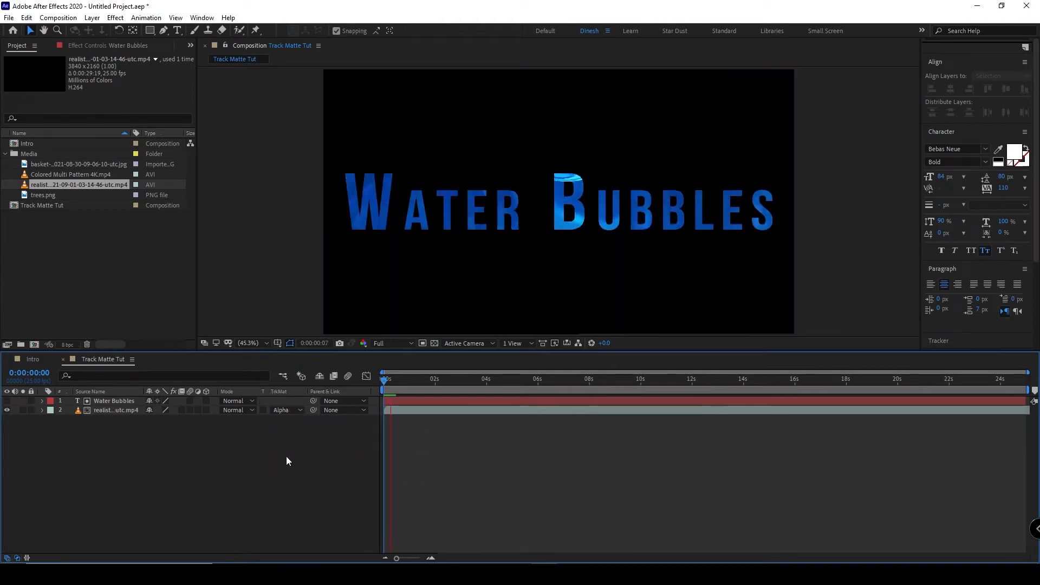
key(s)
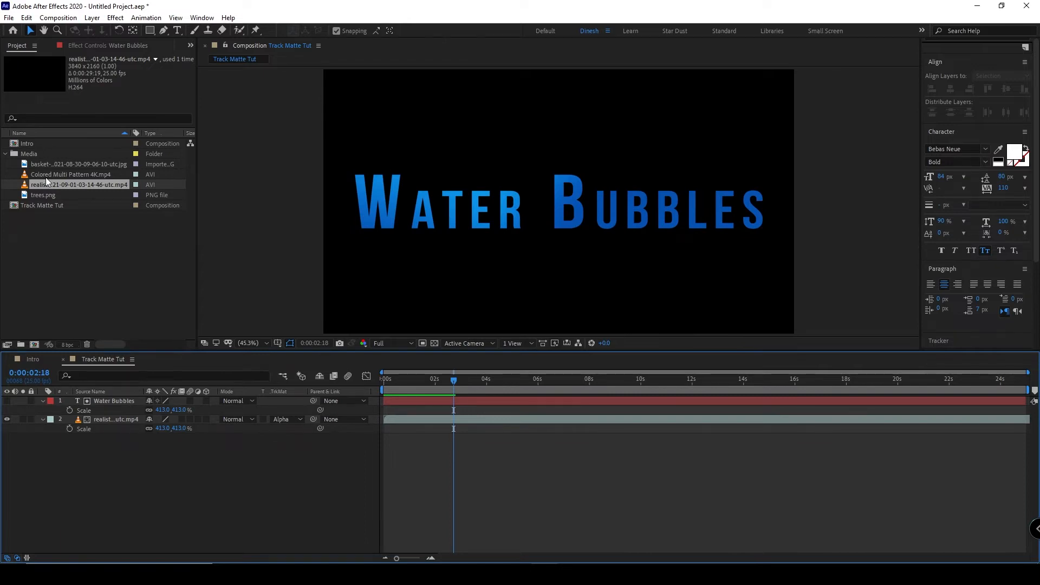
click(42, 420)
Hide the bubbles footage and place the basket-weave image directly below the text layer, fitted to the composition size
click(6, 419)
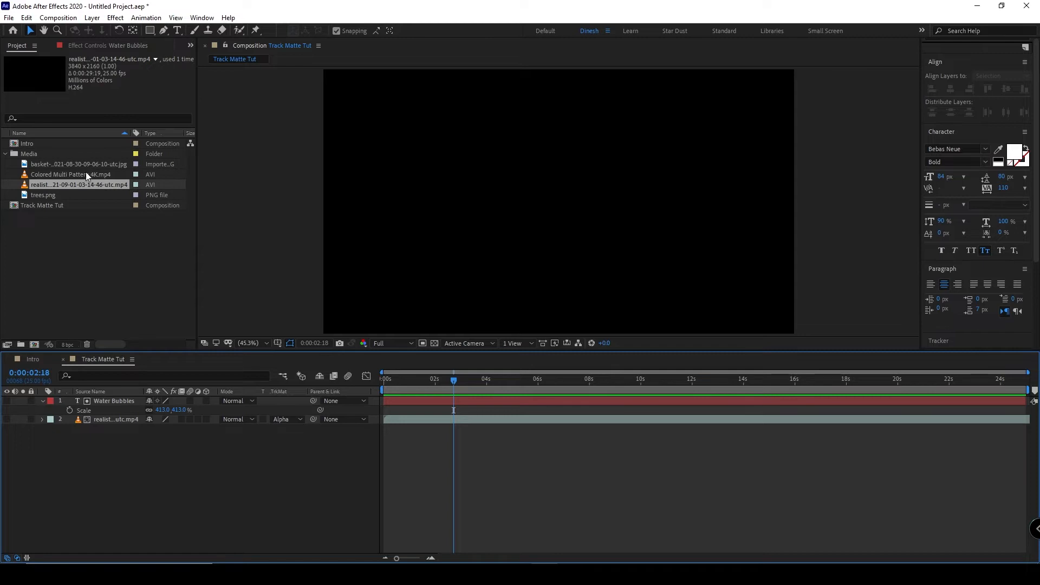
drag(86, 164, 85, 418)
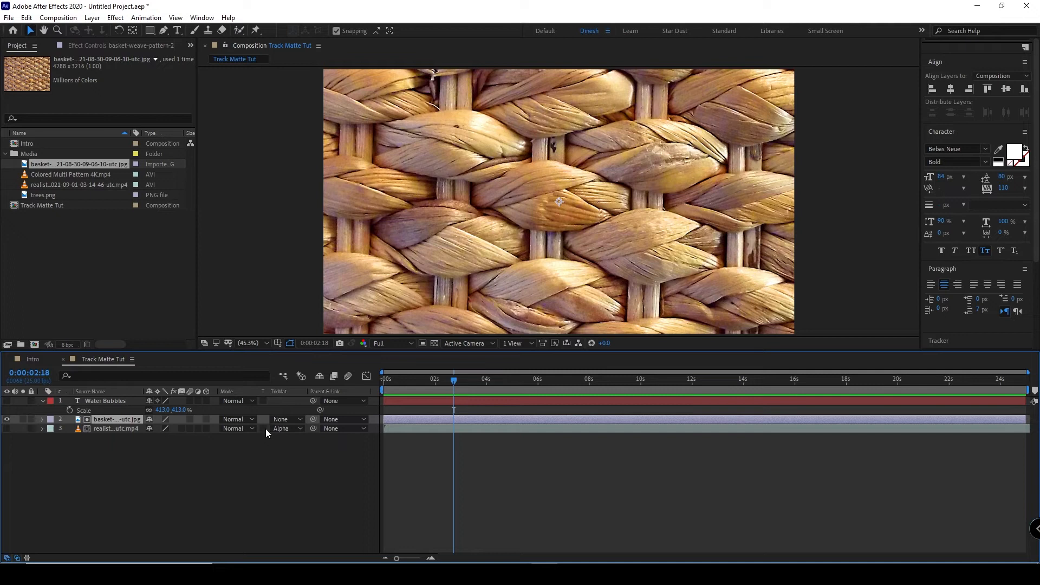
click(521, 263)
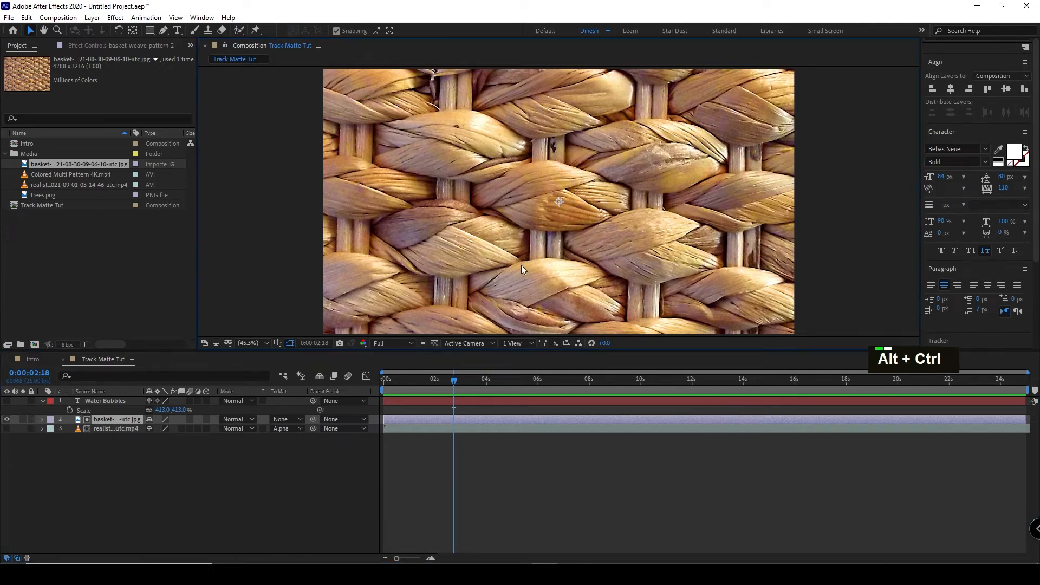
key(ctrl+alt+f)
click(271, 489)
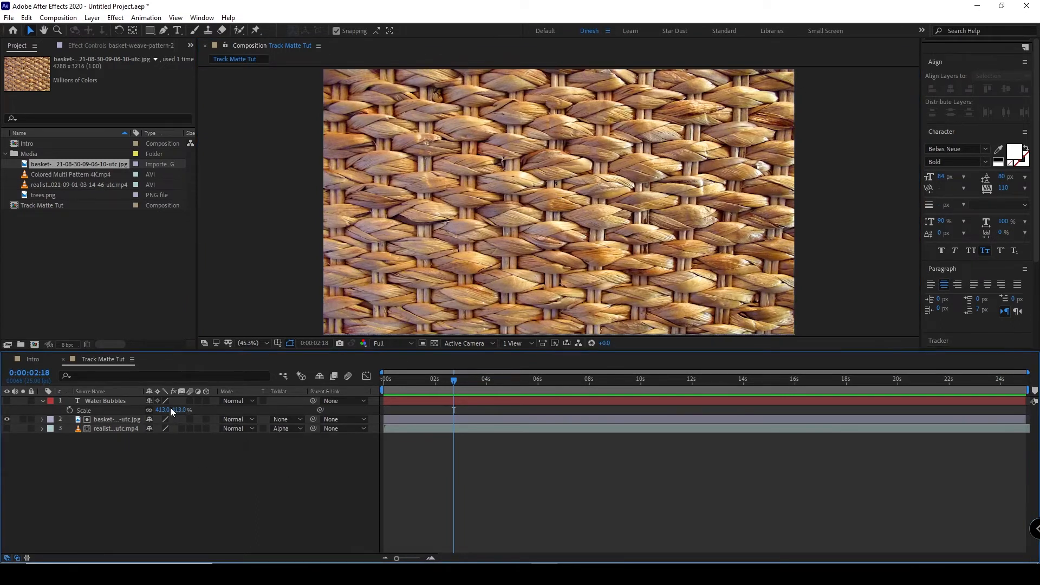
Set the basket-weave image layer's track matte to Alpha Matte "Water Bubbles"
click(257, 421)
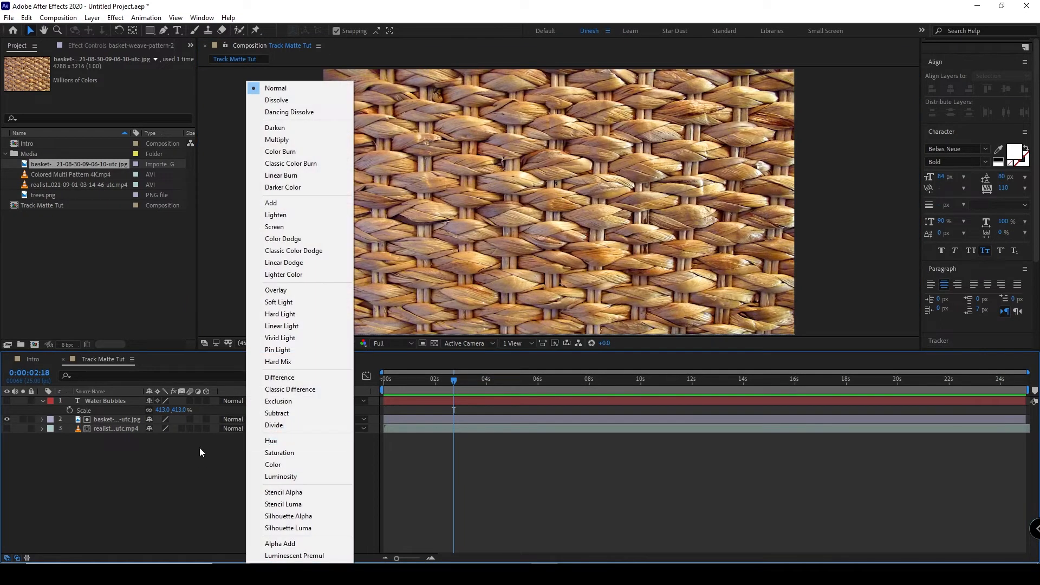
click(289, 422)
click(287, 421)
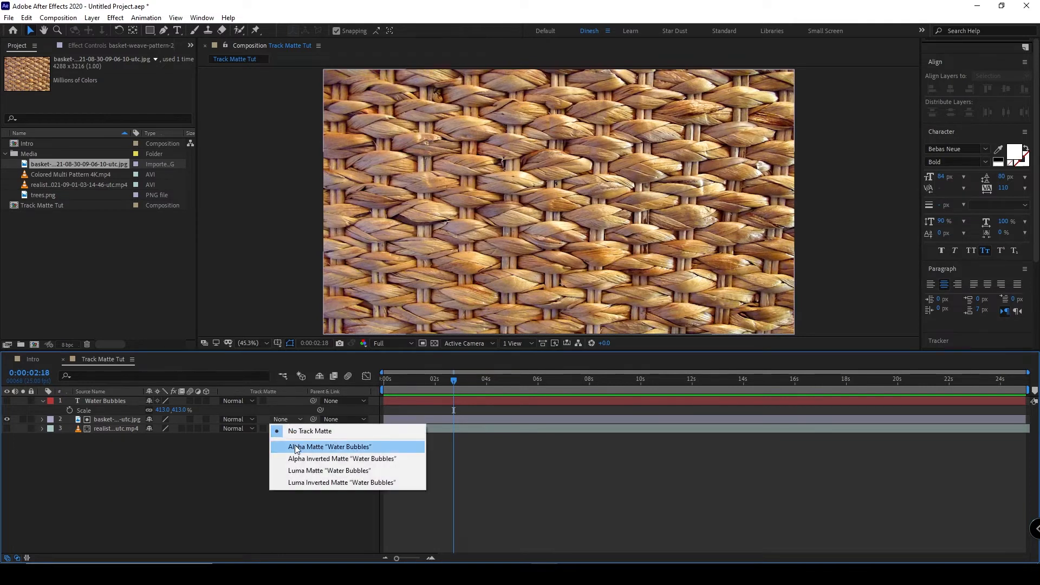
click(295, 445)
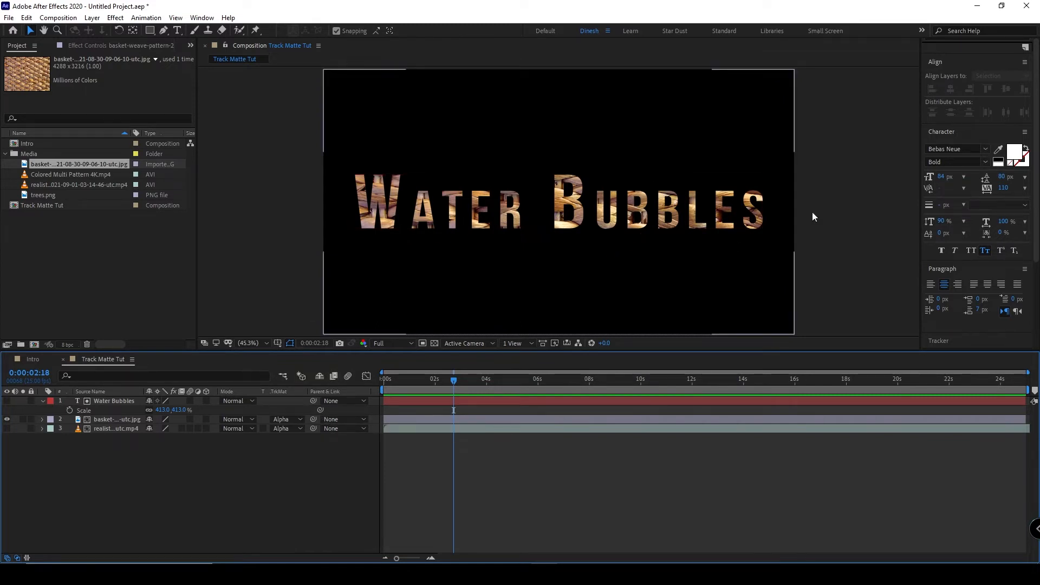
Preview the basket-weave text by playing and scrubbing through the first seconds of the composition
key(space)
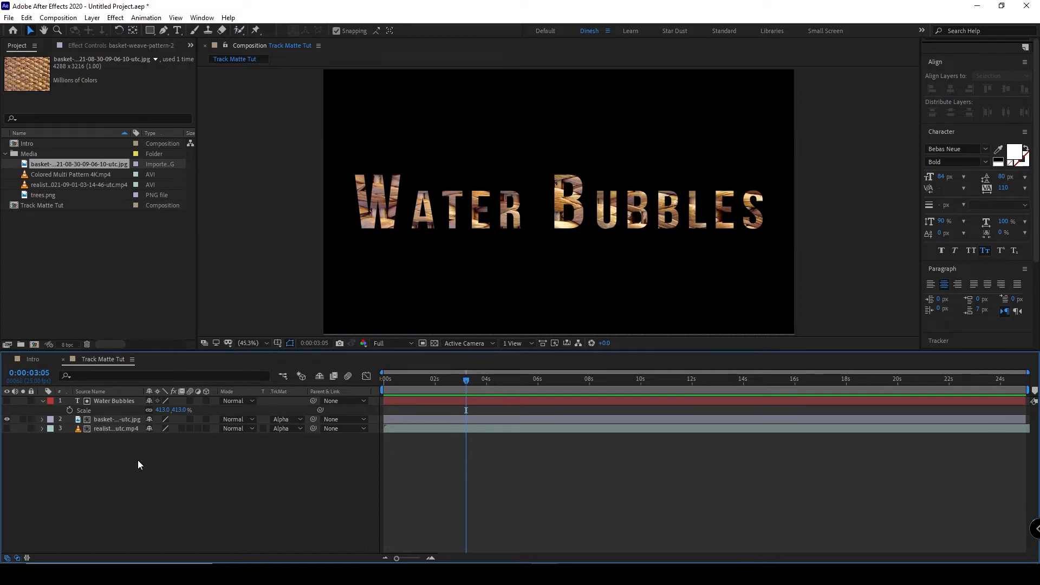
drag(458, 383, 325, 447)
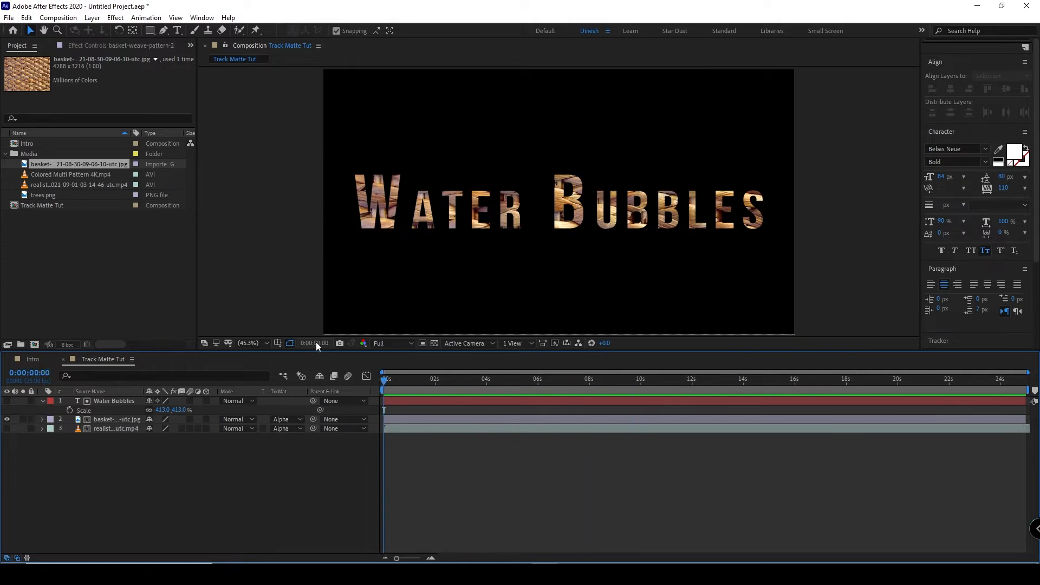
drag(387, 379, 505, 402)
Place Colored Multi Pattern 4K.mp4 directly below the text layer and hide the basket-weave image layer
click(77, 183)
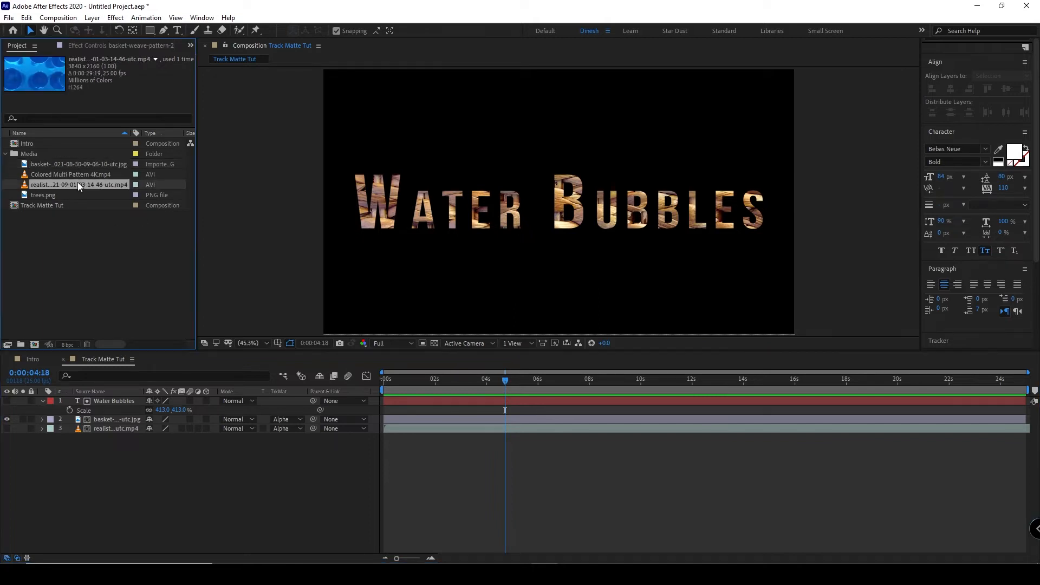
click(77, 175)
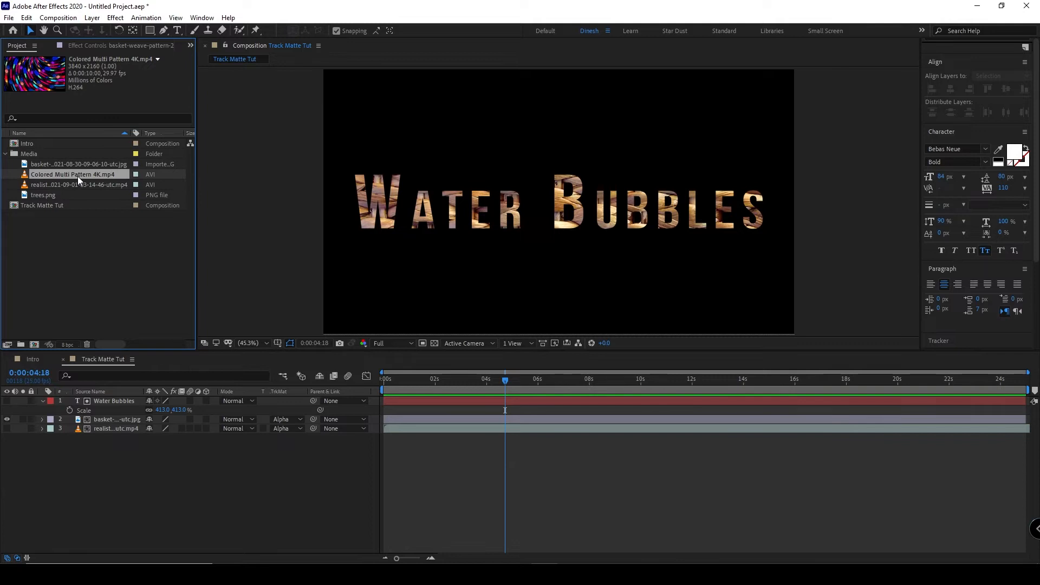
drag(77, 177, 115, 419)
click(7, 429)
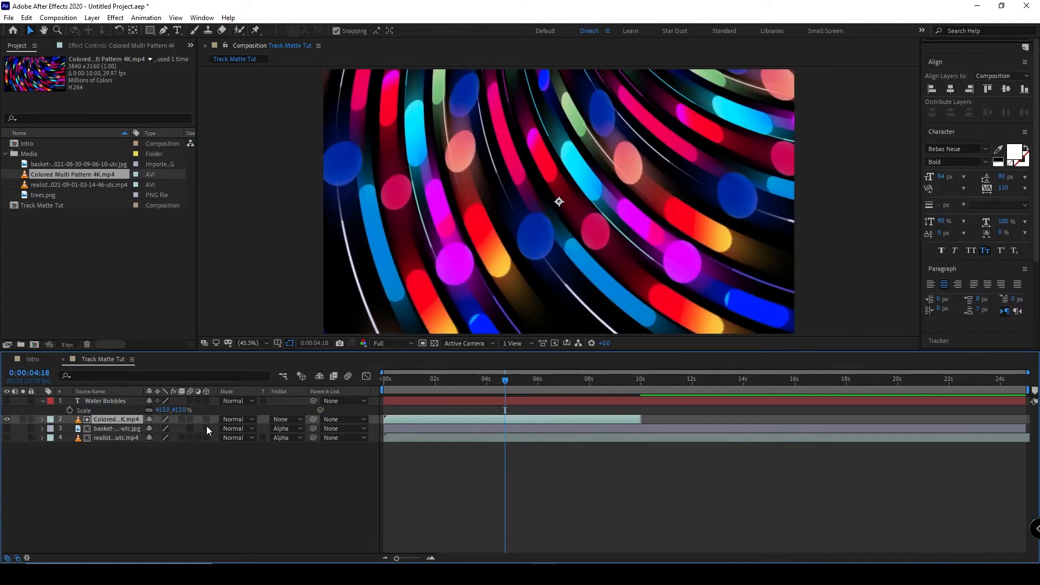
Set the Colored Multi Pattern layer's track matte to Alpha Matte "Water Bubbles" and preview the animated text fill
click(249, 419)
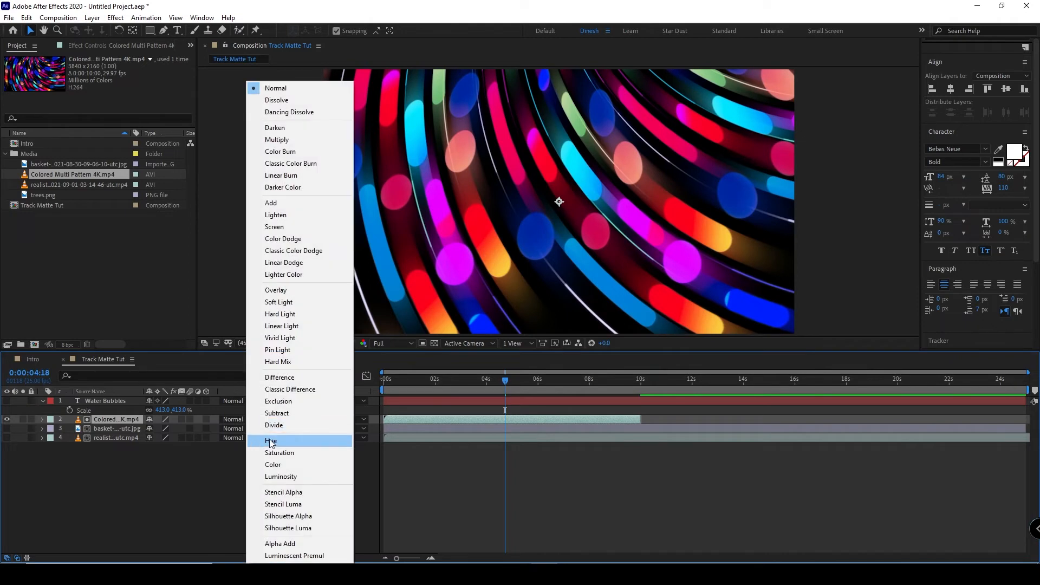
key(Escape)
click(291, 418)
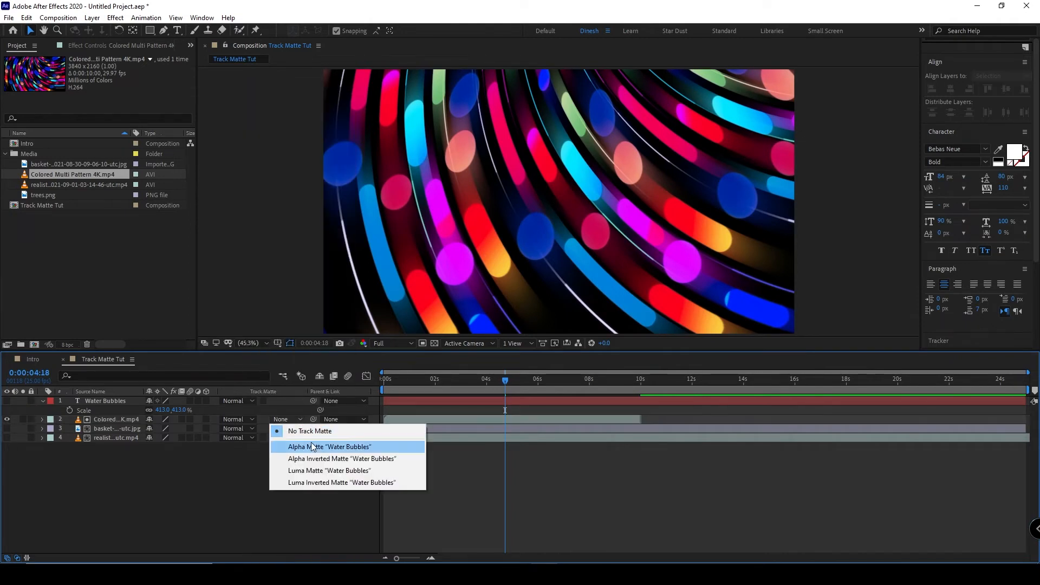
click(311, 446)
key(space)
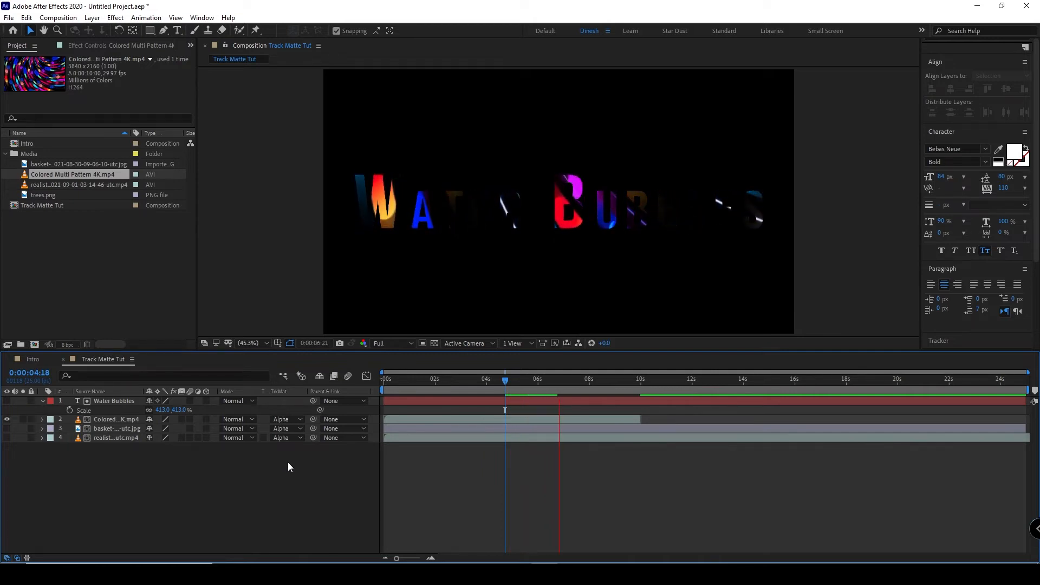
key(space)
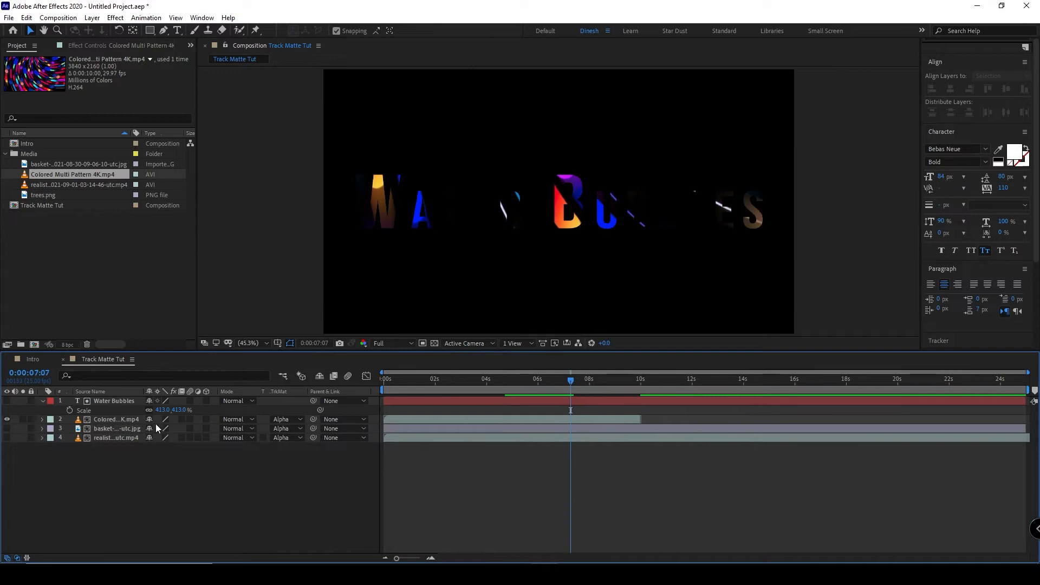
Duplicate the "Water Bubbles" text layer
click(129, 402)
key(ctrl)
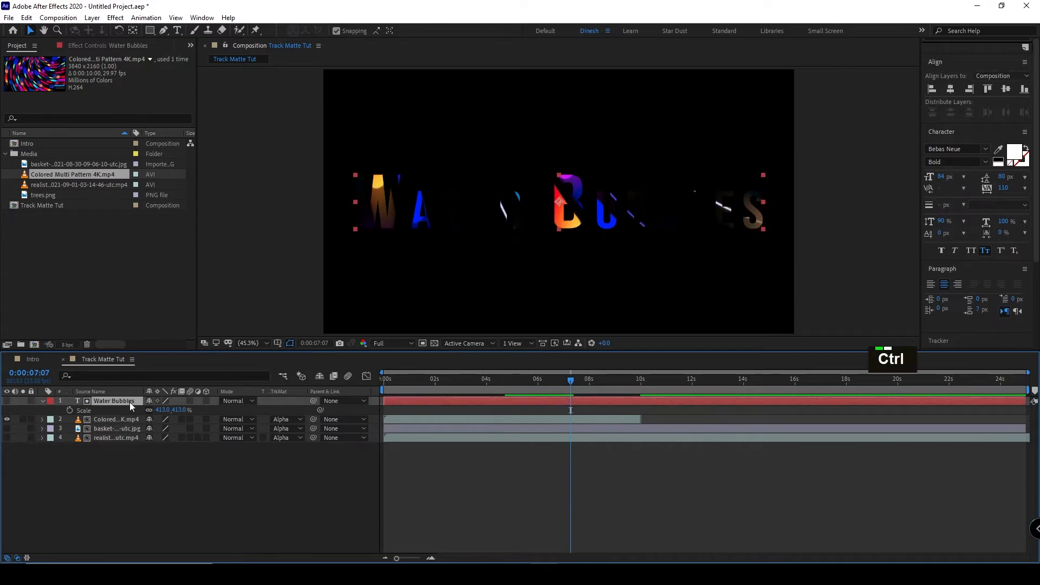
key(ctrl+d)
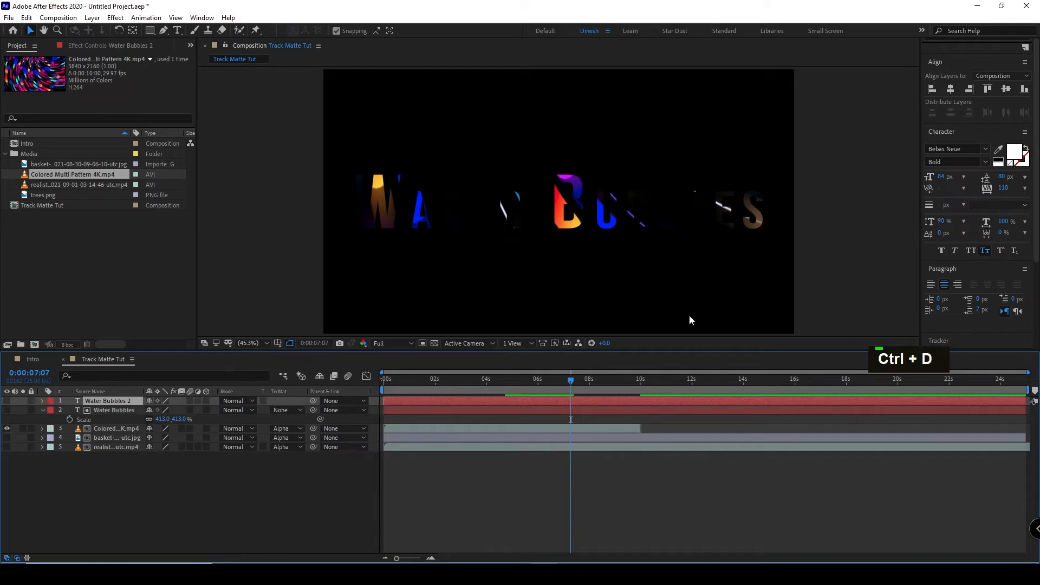
Give the duplicate text no fill and a white (FFFFFF) stroke, and make the layer visible
click(1010, 162)
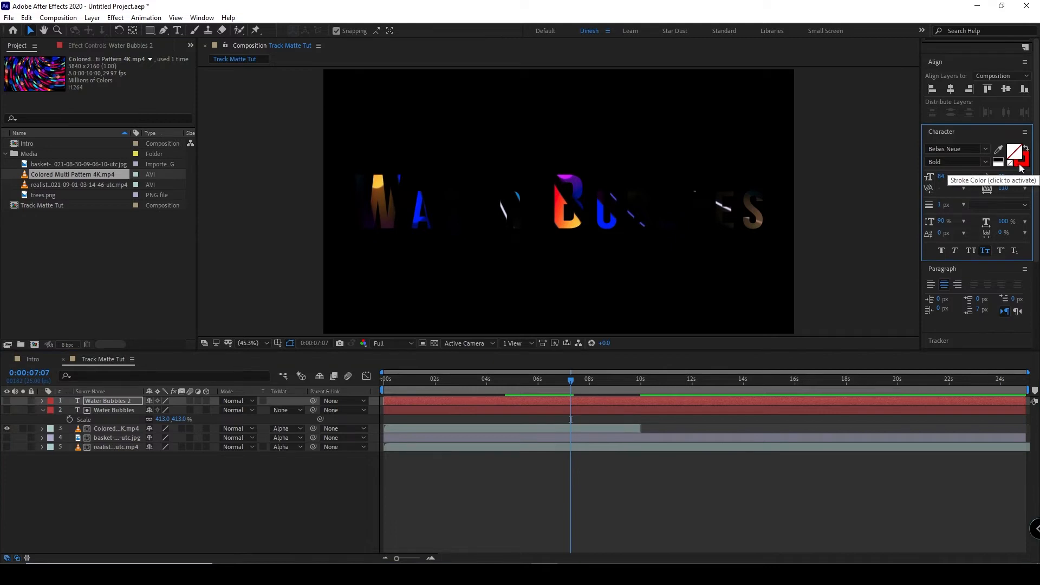
click(1021, 166)
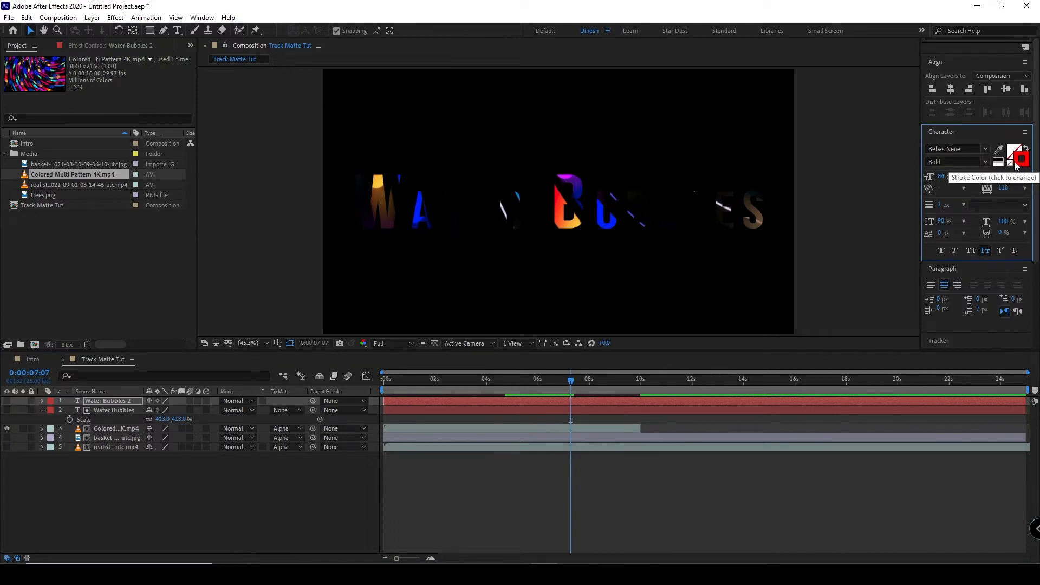
double_click(1021, 159)
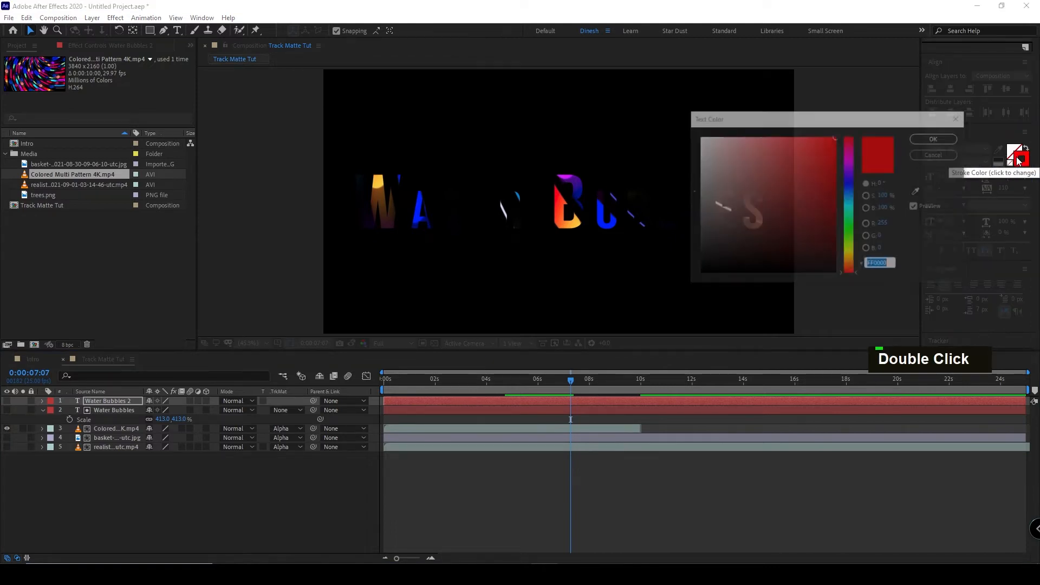
drag(768, 213, 679, 109)
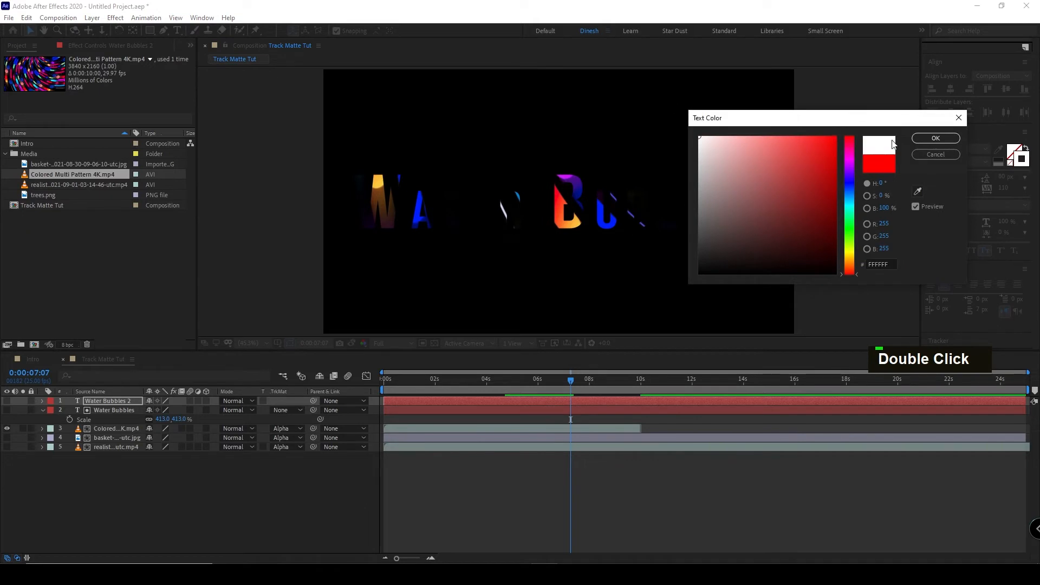
click(937, 139)
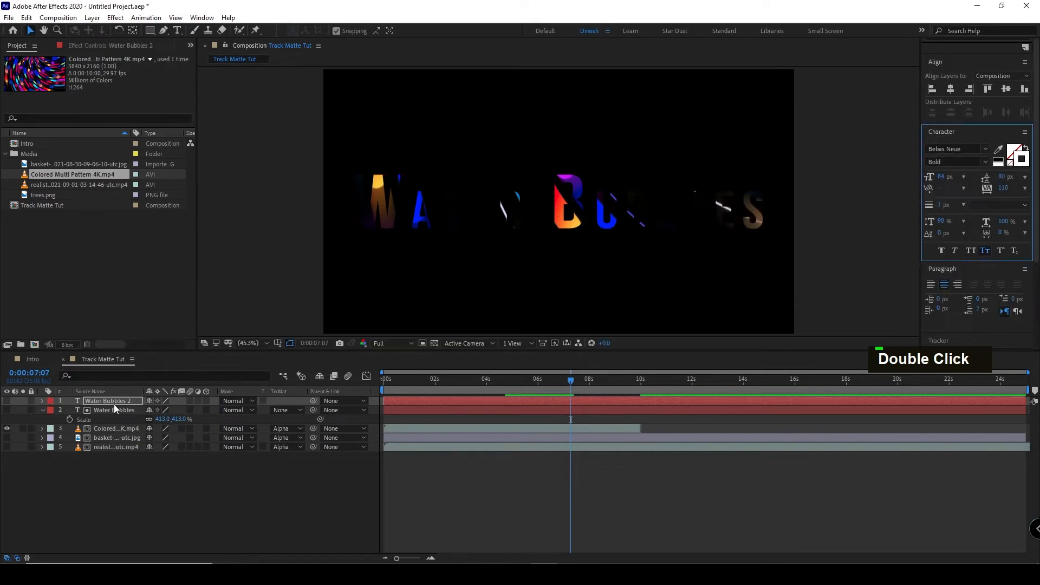
click(7, 401)
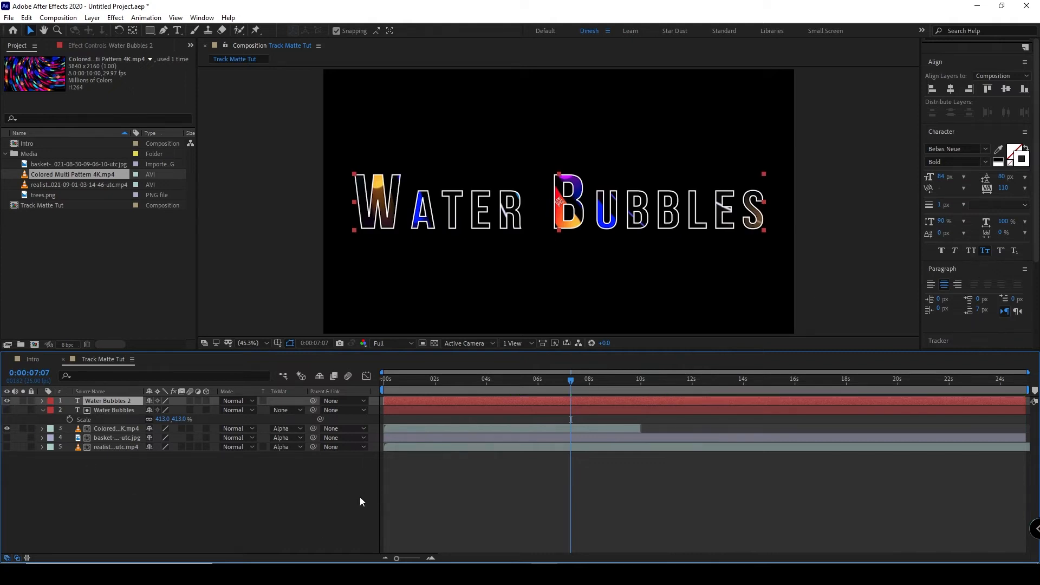
Preview the outlined, pattern-filled text from the current time and again from the start of the composition
click(297, 504)
key(space)
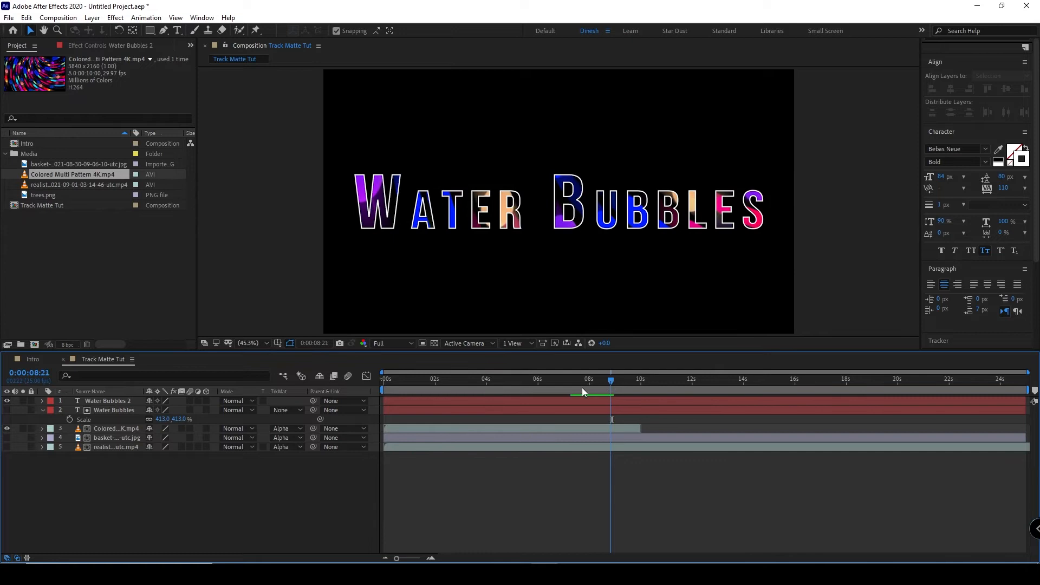
key(Home)
click(363, 519)
key(space)
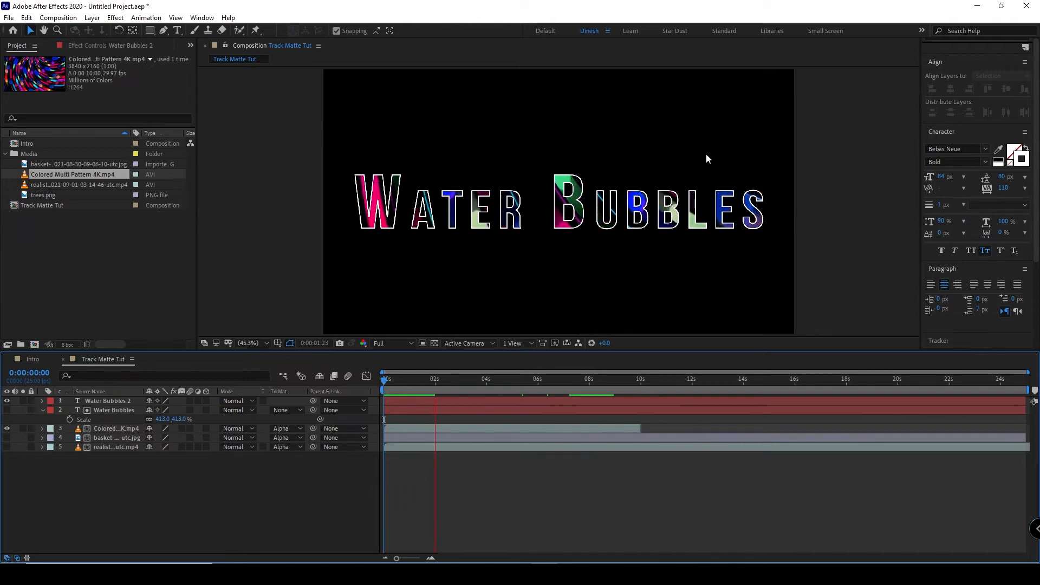
key(space)
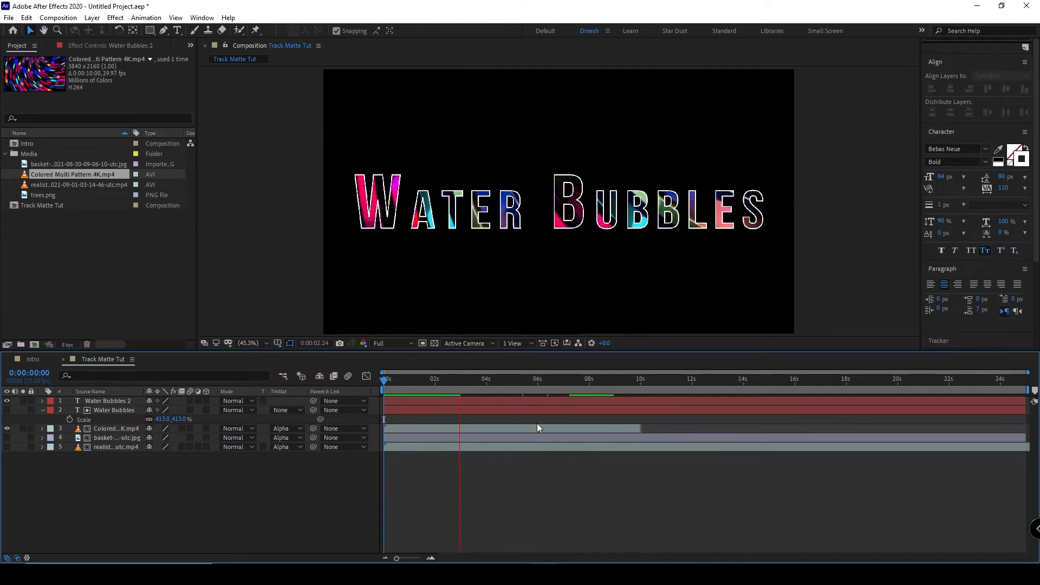
Set the opacity of the "Water Bubbles 2" outline layer to 46% and preview the composition from the start
click(128, 403)
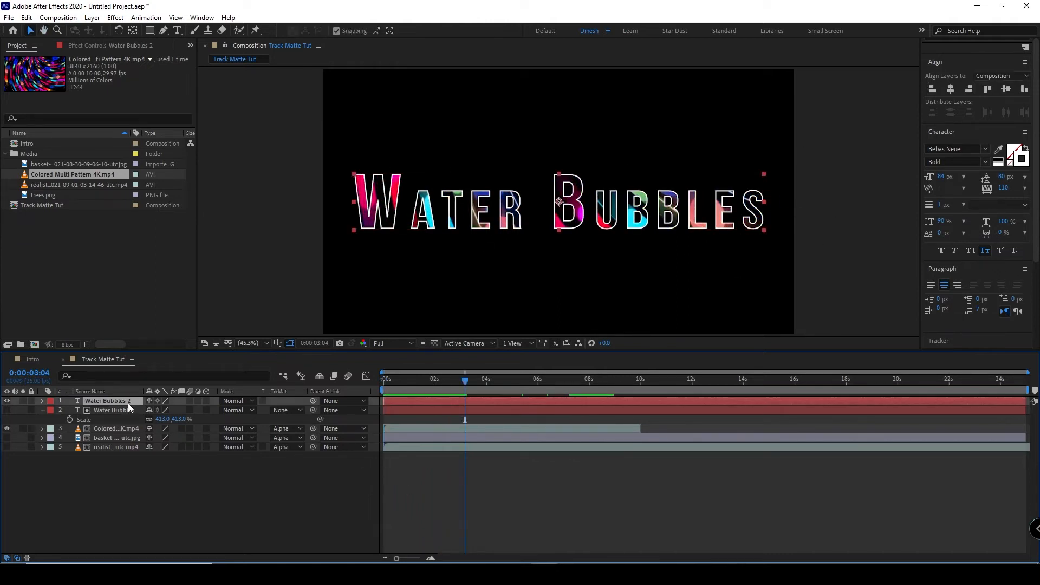
key(t)
drag(152, 412, 133, 420)
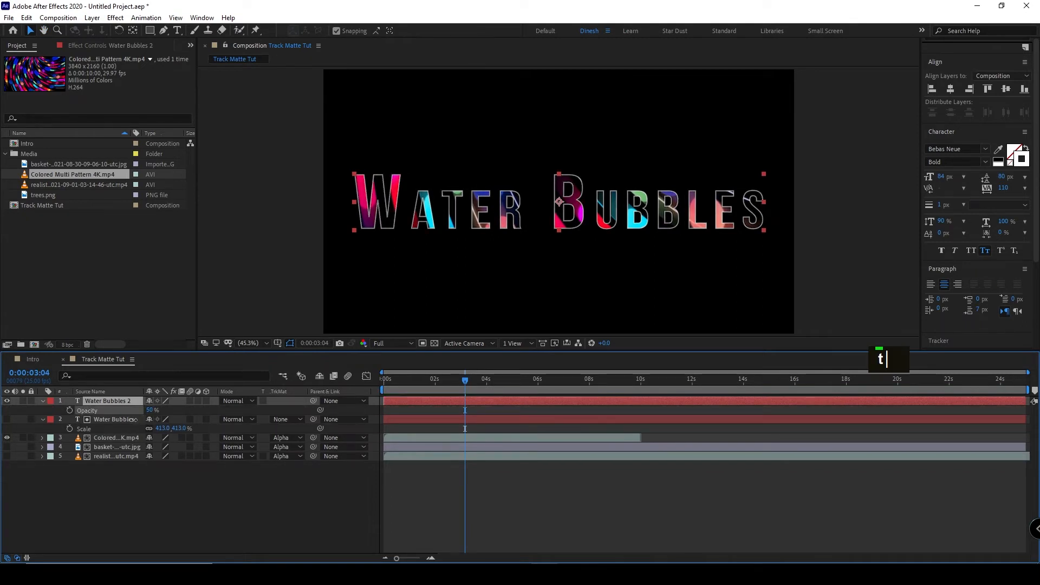
click(337, 520)
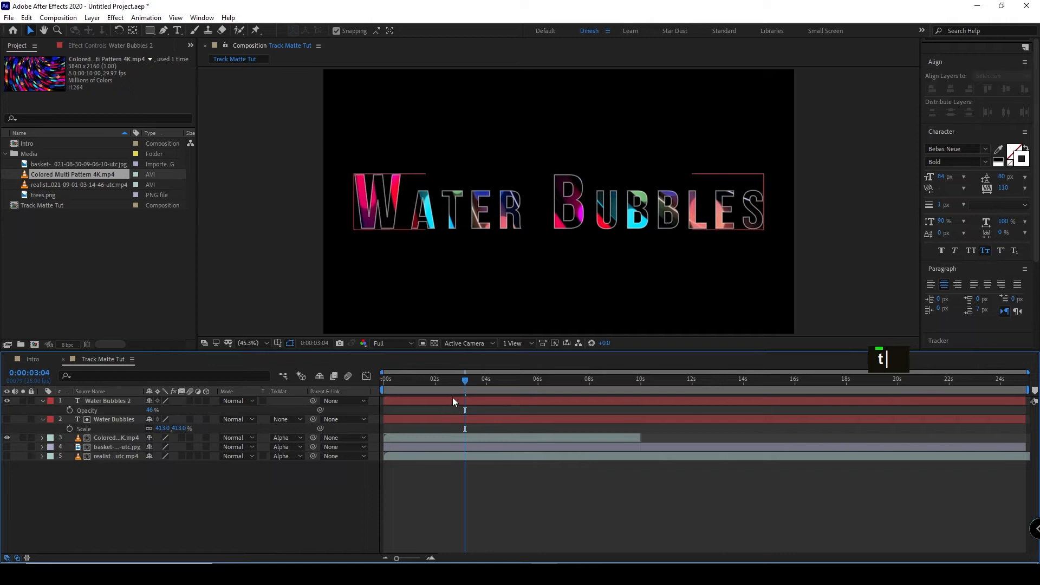
drag(464, 381, 342, 402)
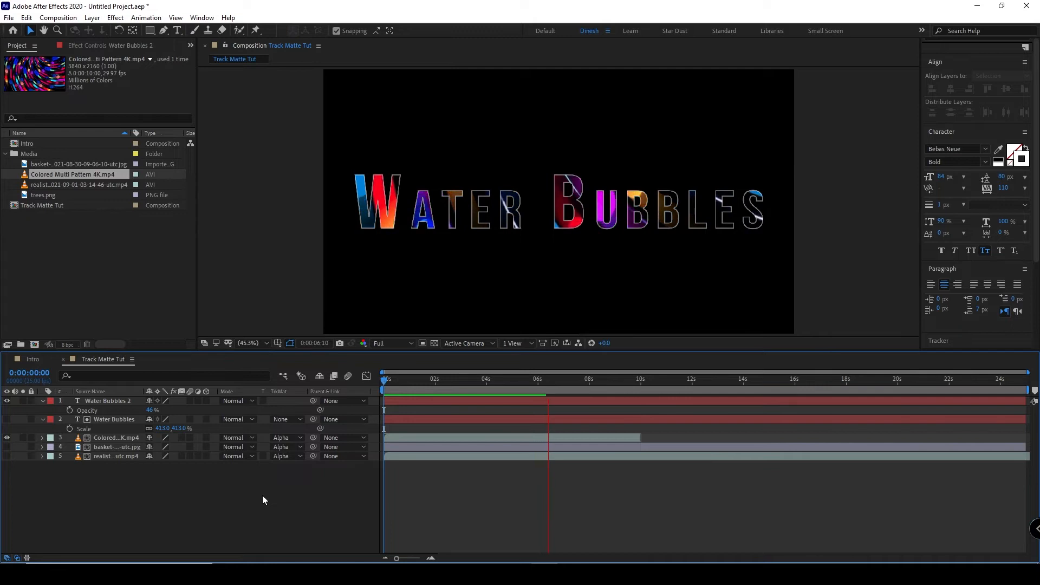
key(space)
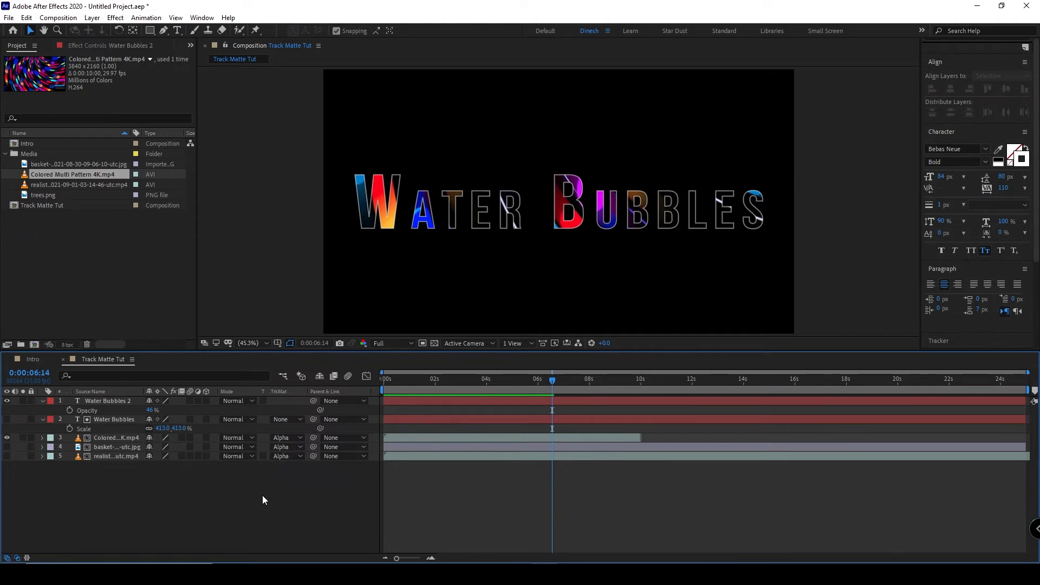
Create a new composition named "Gradient Ramp Tut" with the HDTV 1080 25 preset, 1920 x 1080 px and a 25-second duration
key(ctrl+n)
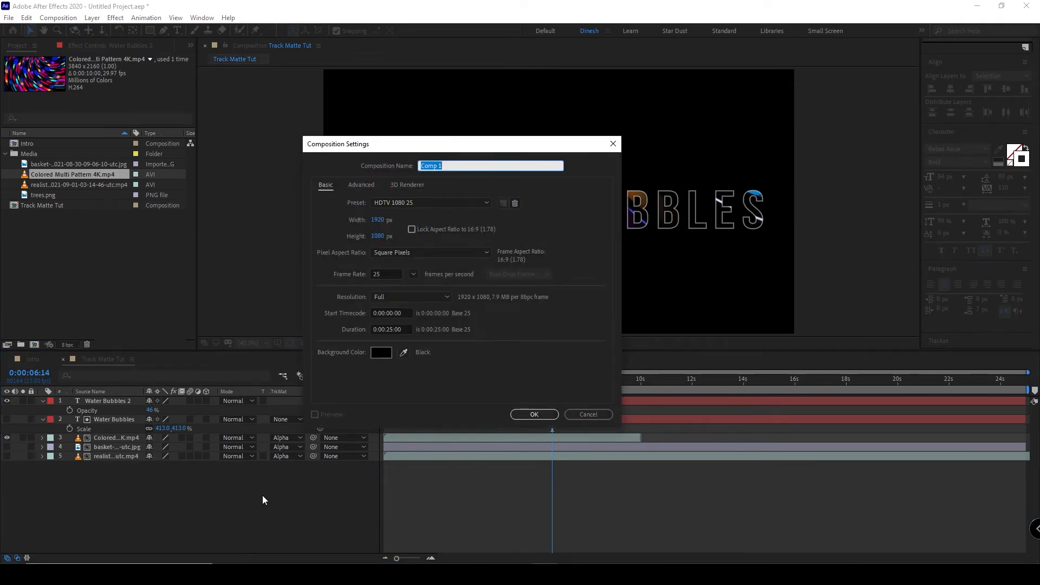
text(G)
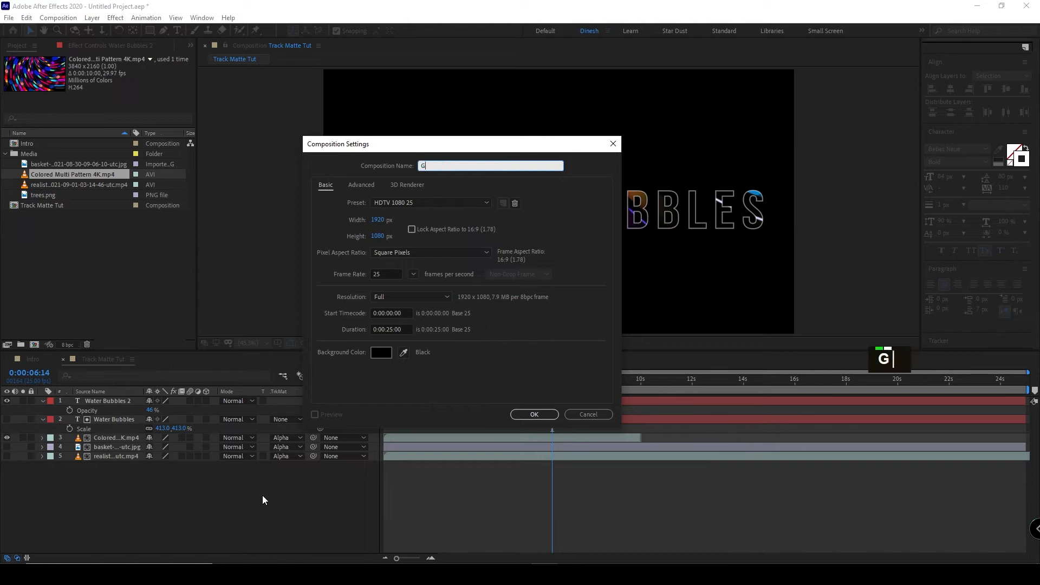
text(radient Ramp Tut)
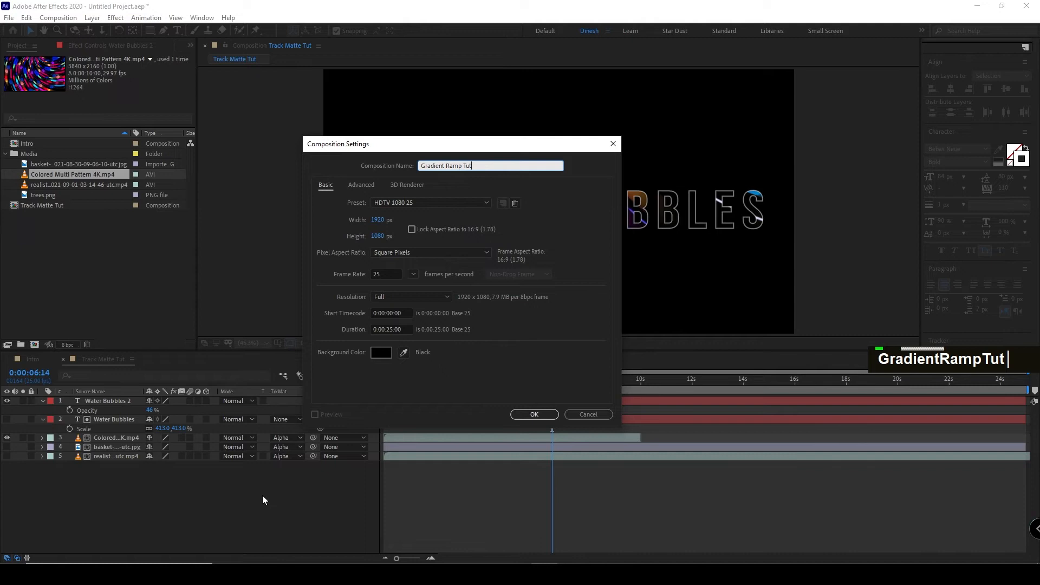
key(Return)
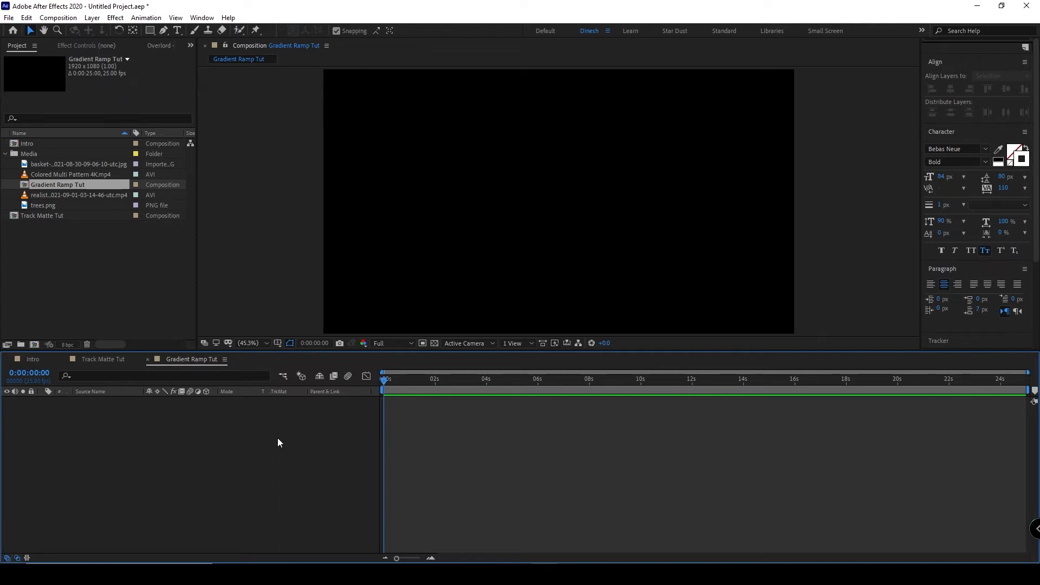
Add a white 1920 x 1080 px solid layer to the Gradient Ramp Tut composition
key(ctrl+y)
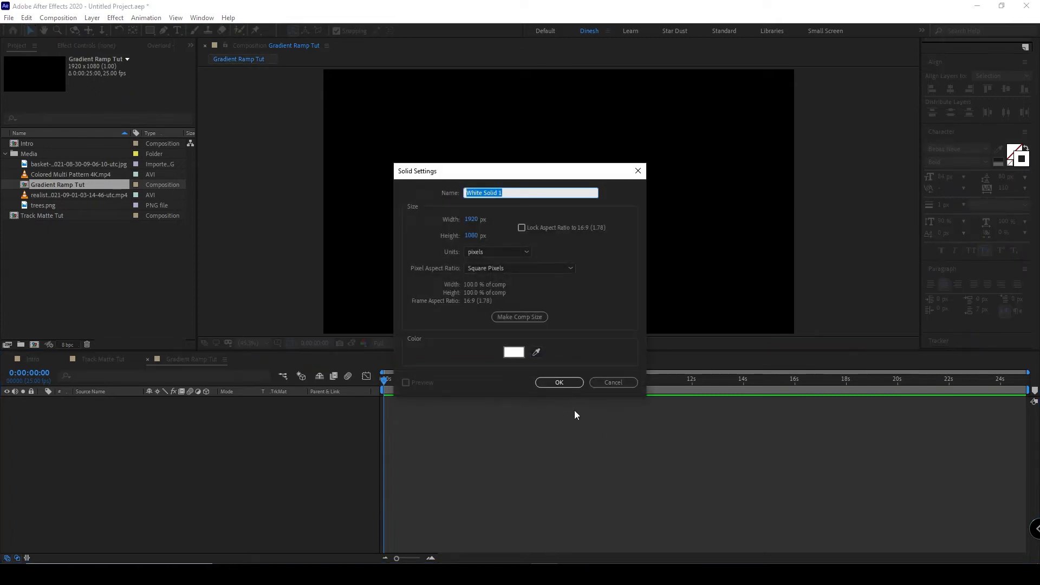
right_click(227, 469)
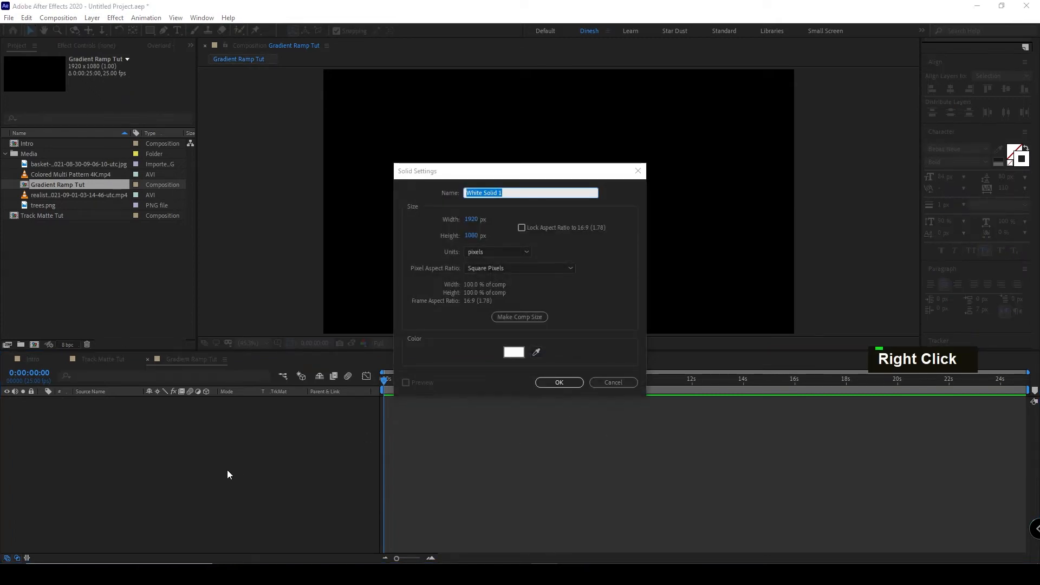
click(559, 384)
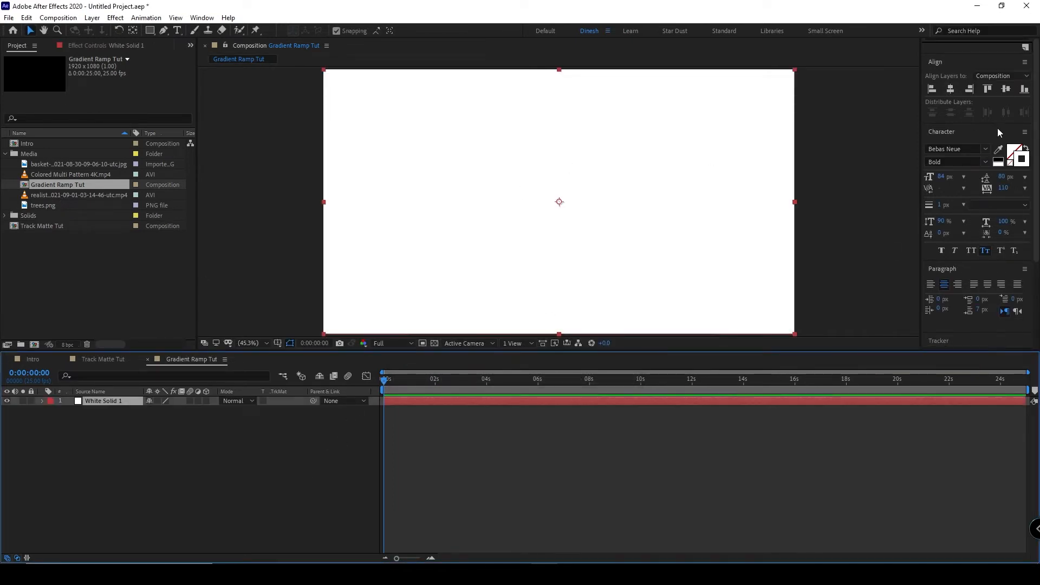
Search the effects for "ramp" and apply Gradient Ramp to the white solid
scroll(959, 173, up, 5)
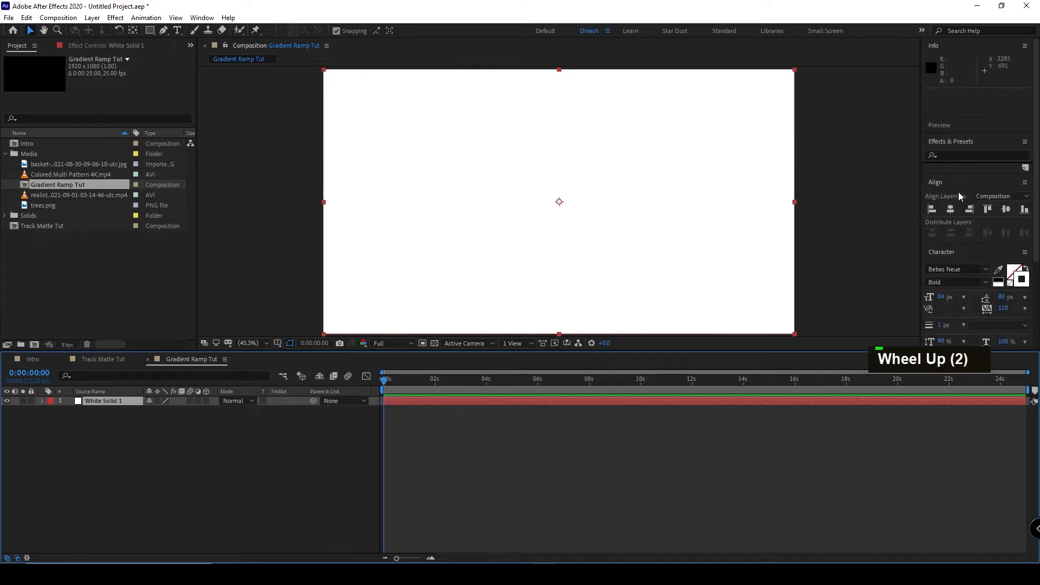
click(961, 159)
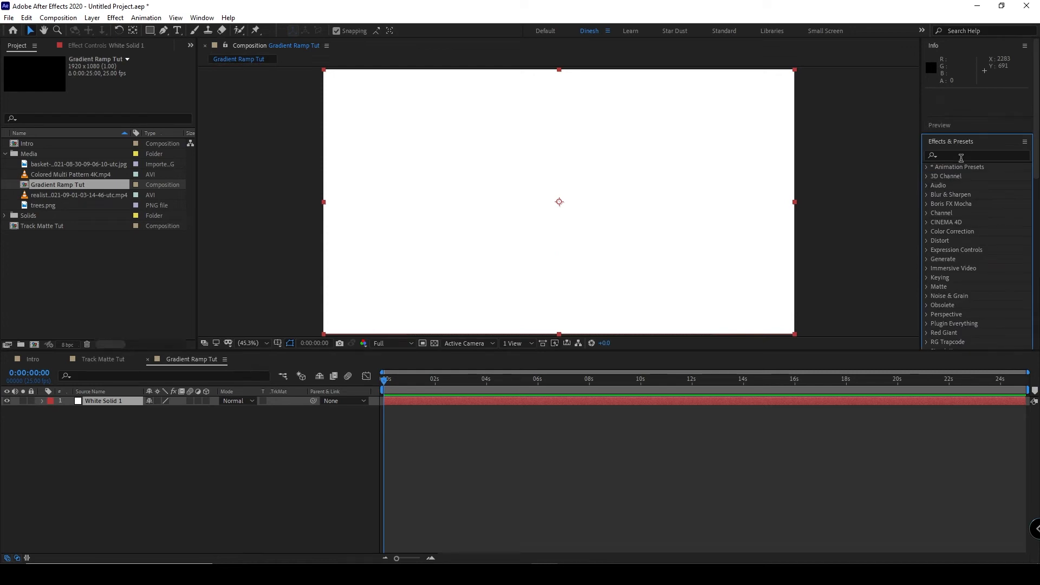
text(ramp)
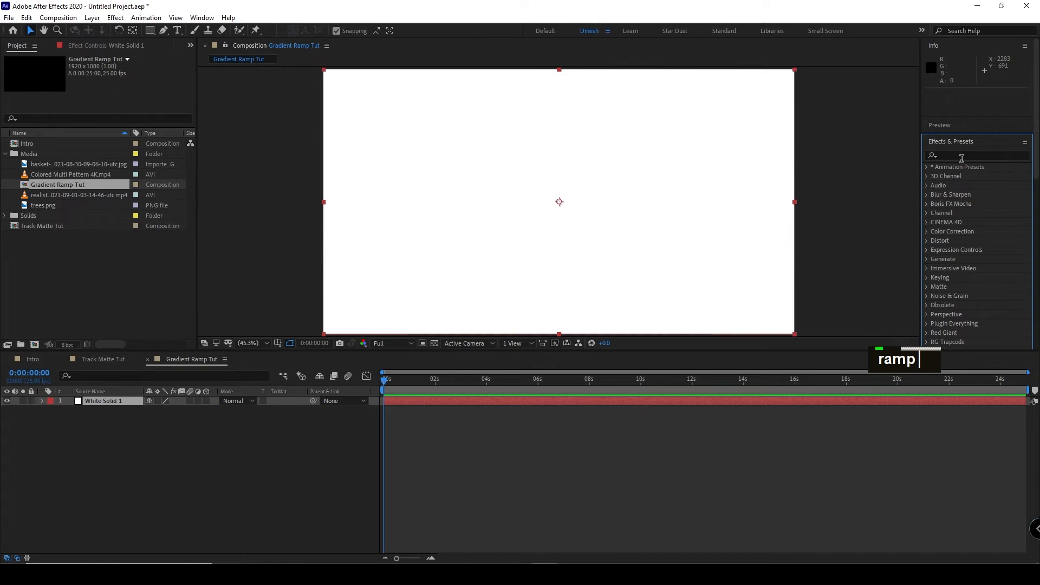
click(966, 154)
text(ramp)
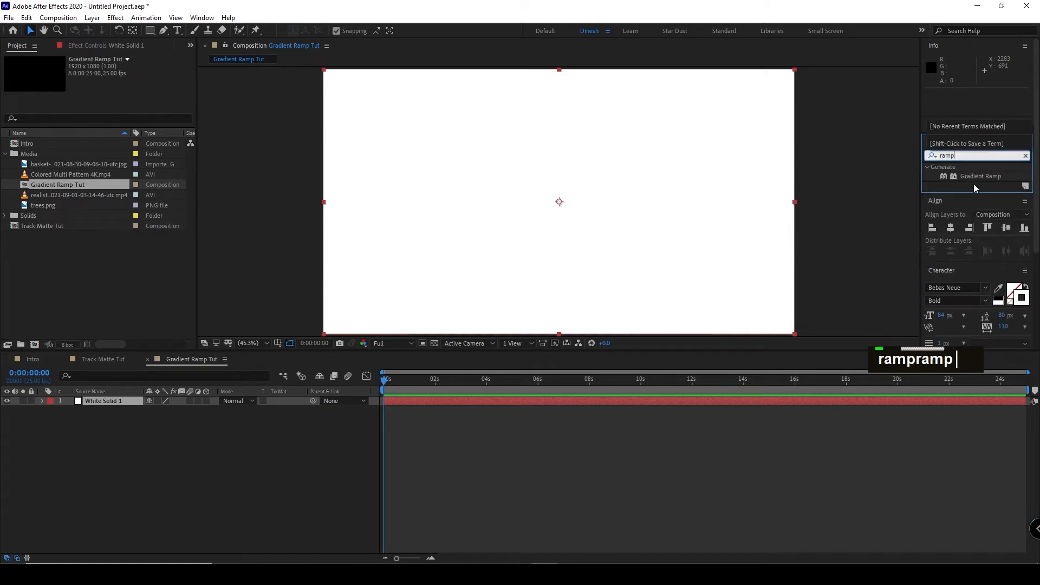
drag(981, 176, 114, 411)
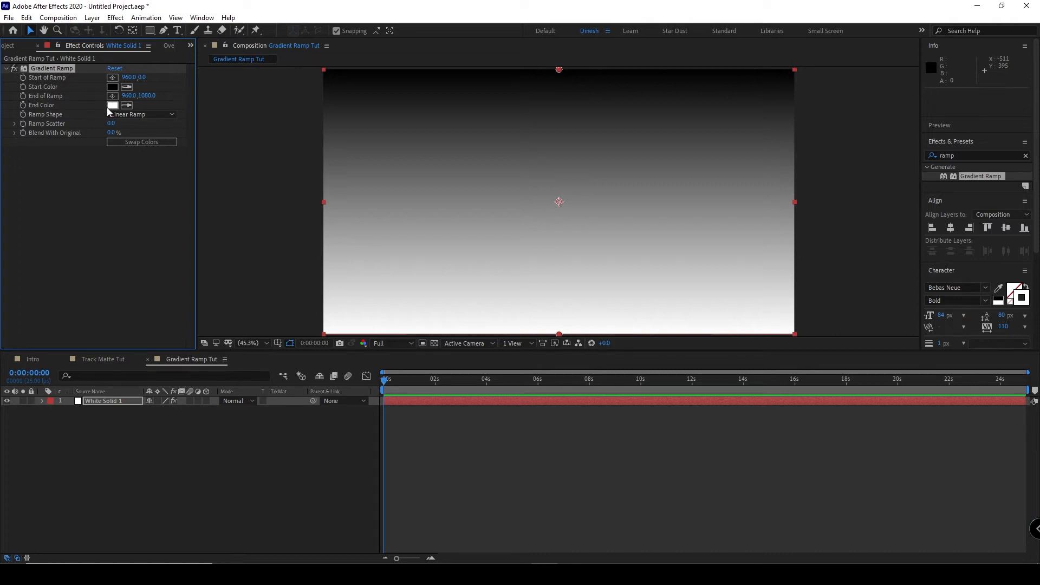
Change the ramp shape to Radial Ramp and move the ramp's start point to about 944, 456 near the frame's centre
click(158, 115)
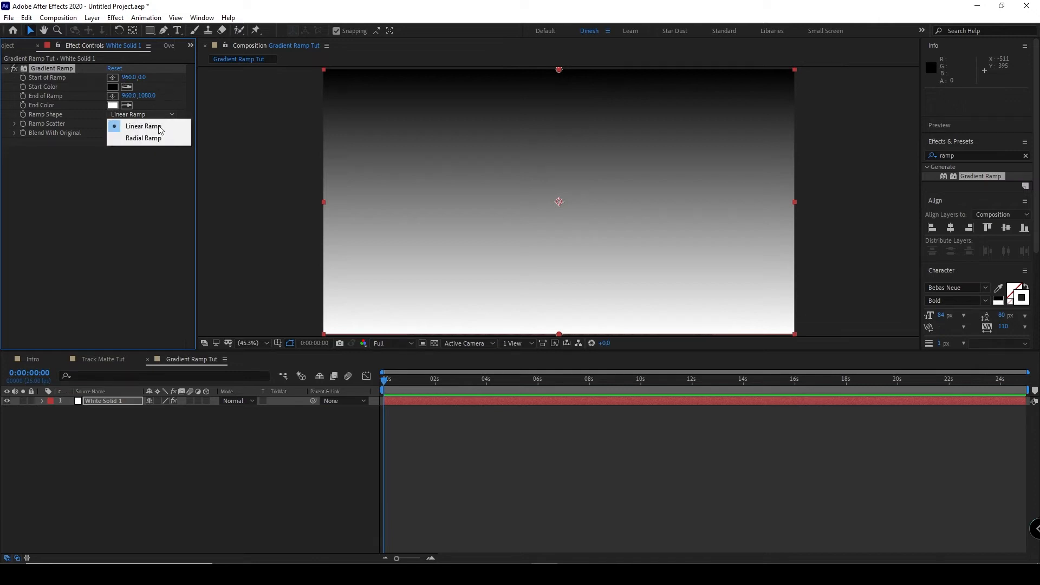
click(158, 136)
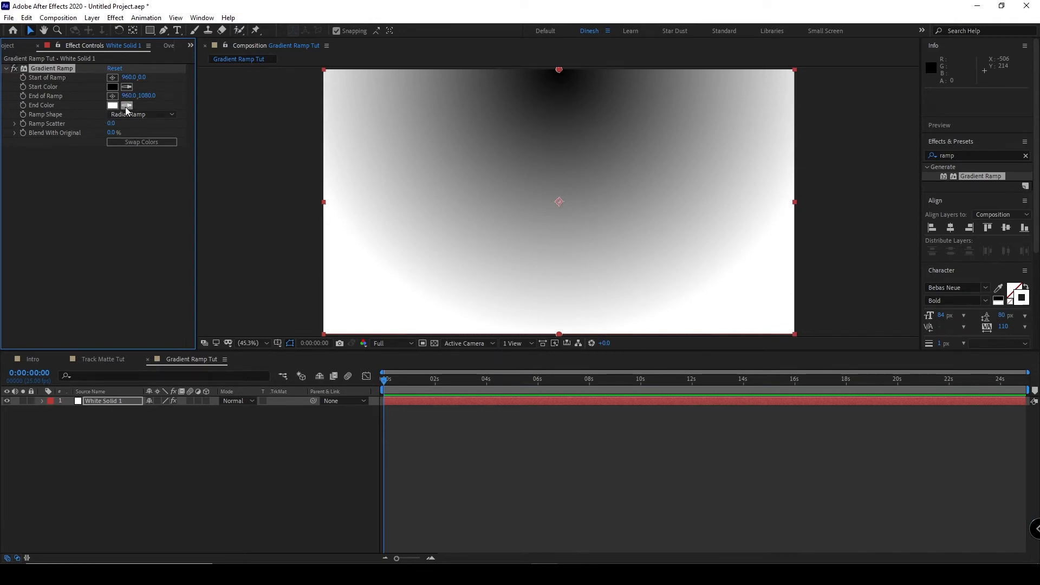
scroll(545, 180, down, 2)
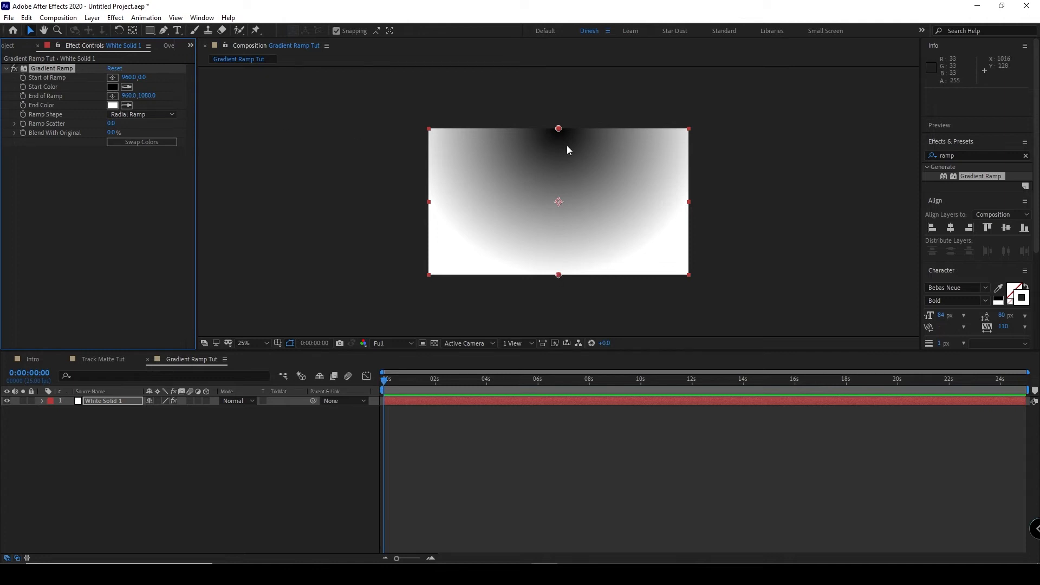
drag(558, 130, 556, 191)
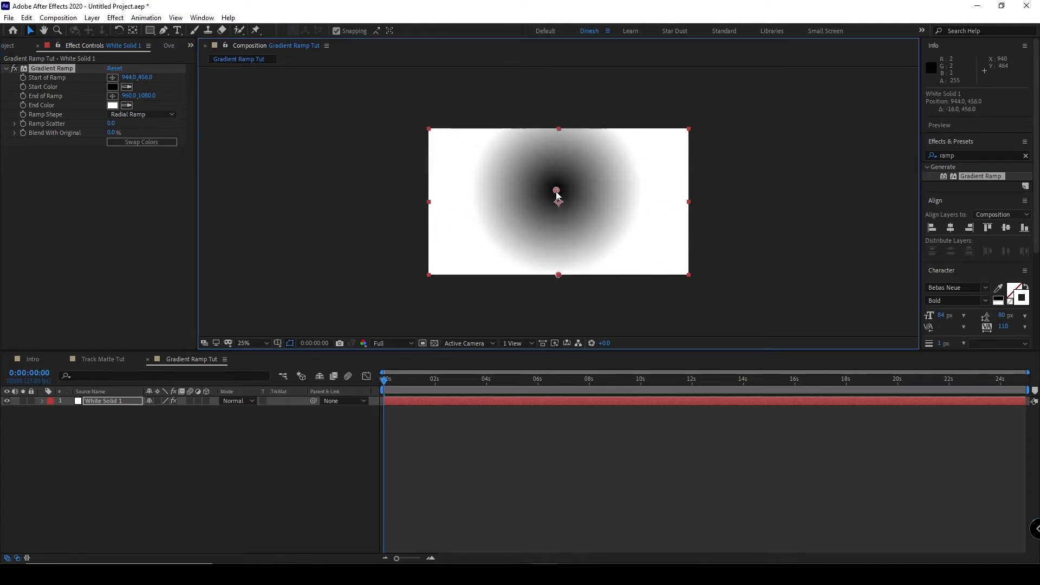
Set the ramp shape to Linear Ramp and move the ramp's start point to about 964, 488
click(154, 115)
click(157, 127)
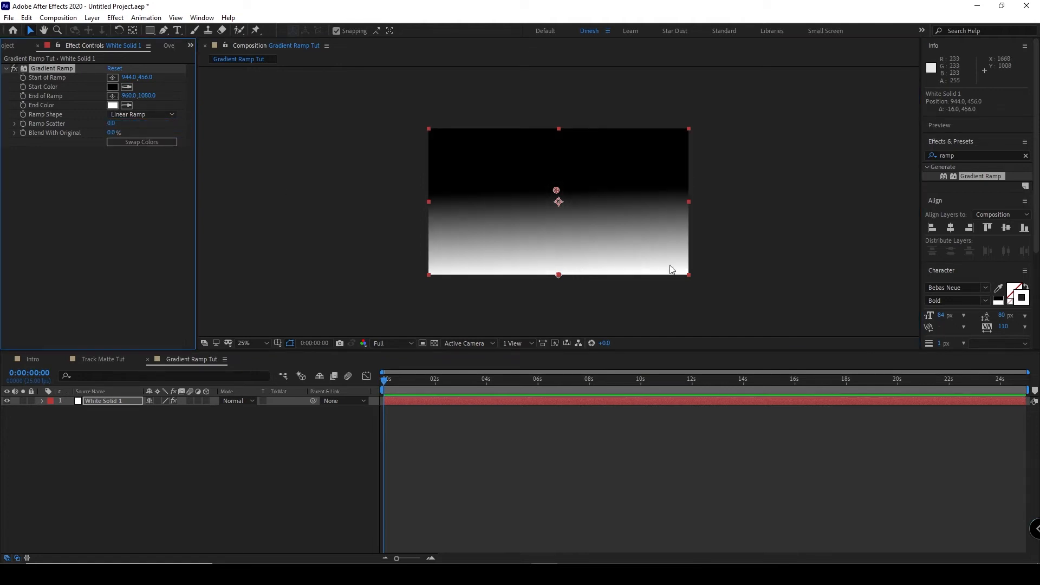
mouse_move(558, 189)
mouse_down()
mouse_move(560, 215)
mouse_move(557, 167)
mouse_move(561, 197)
mouse_up()
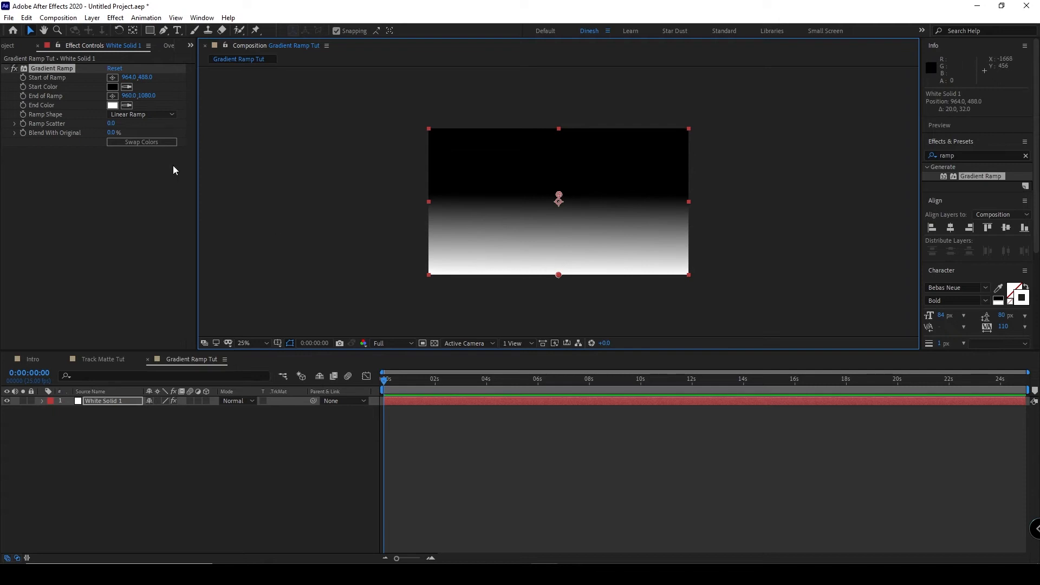
Set the Gradient Ramp's start color to red and move the ramp's end point up to about 972, 800
click(113, 87)
click(837, 135)
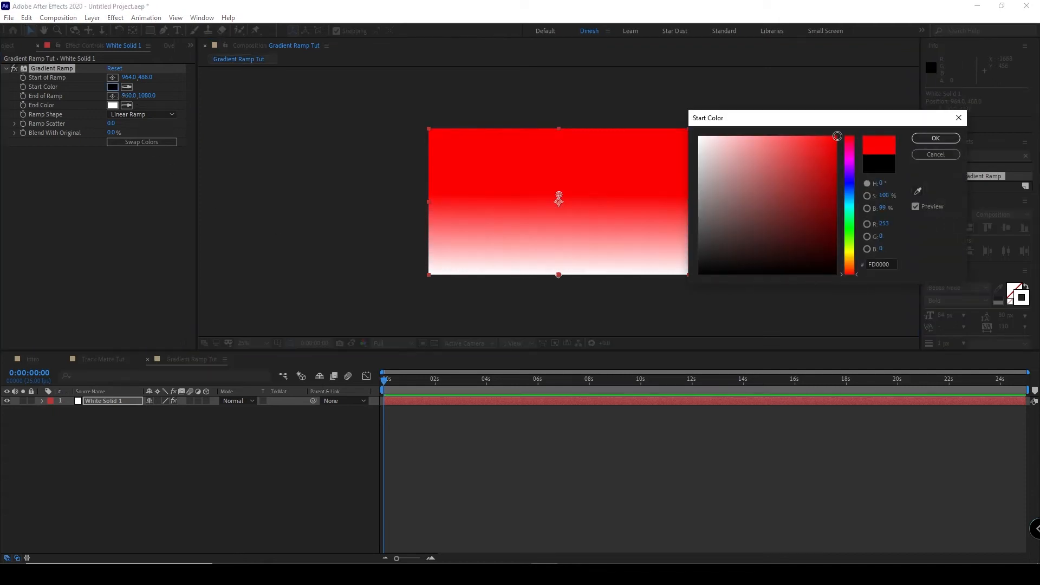
click(935, 139)
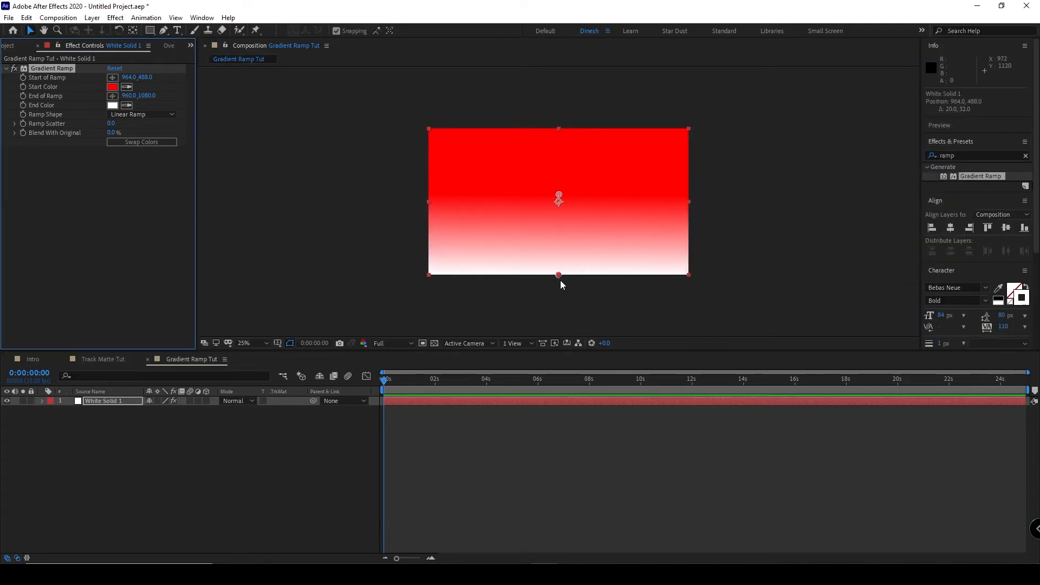
drag(559, 276, 561, 240)
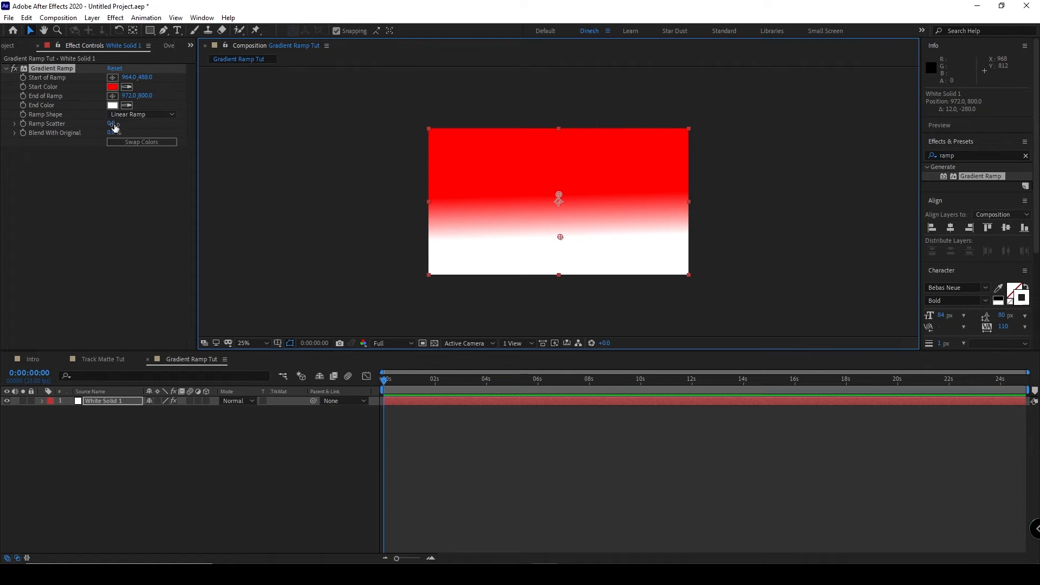
Try a Ramp Scatter of about 43 on the white solid and set it back to 0
drag(111, 124, 163, 129)
drag(278, 151, 398, 178)
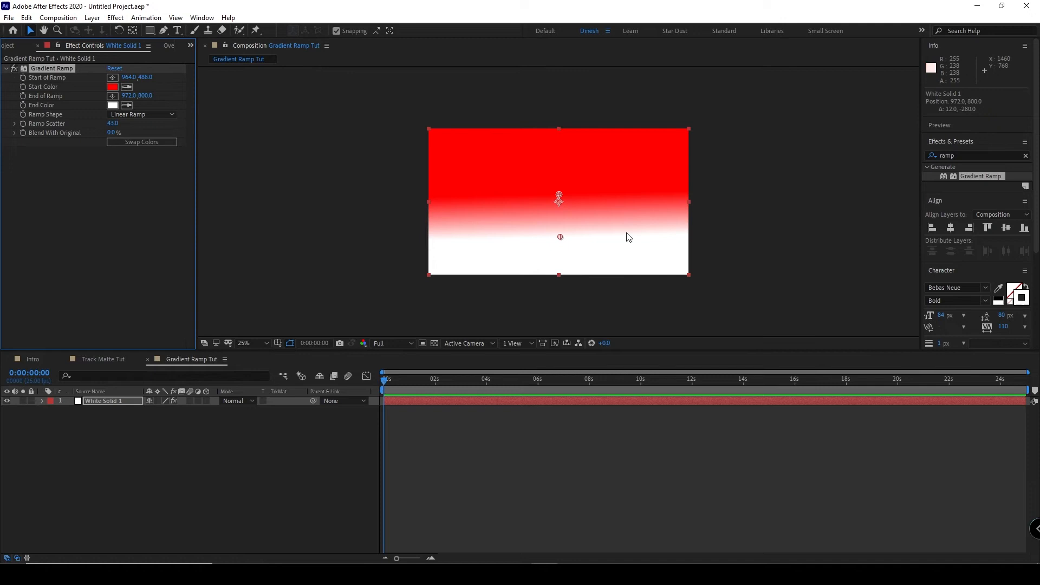
drag(119, 124, 96, 129)
click(115, 123)
text(0)
key(Return)
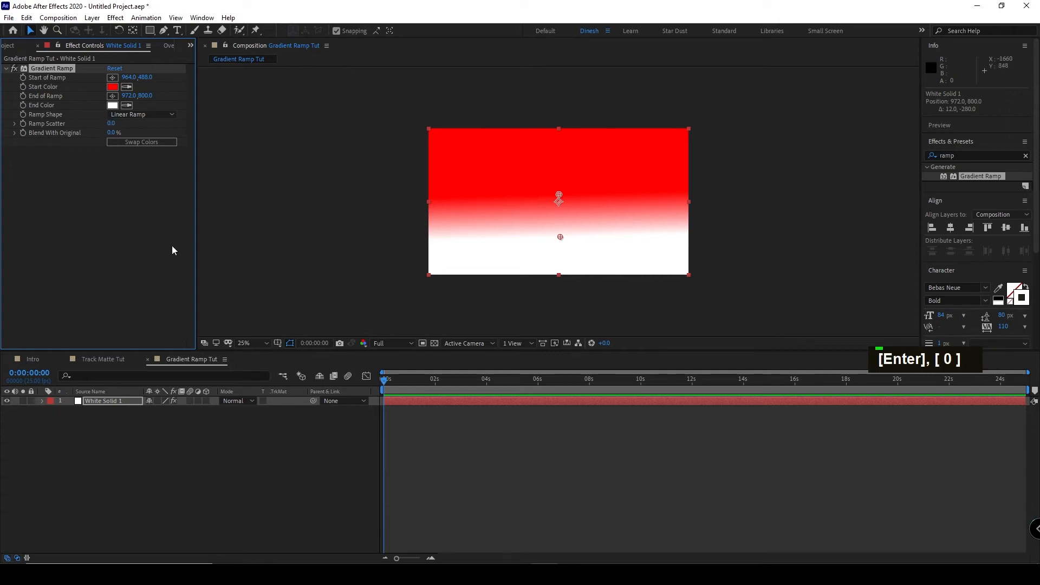
Add a lime green 1920 x 1080 px solid and place it beneath the white solid in the layer stack
click(103, 486)
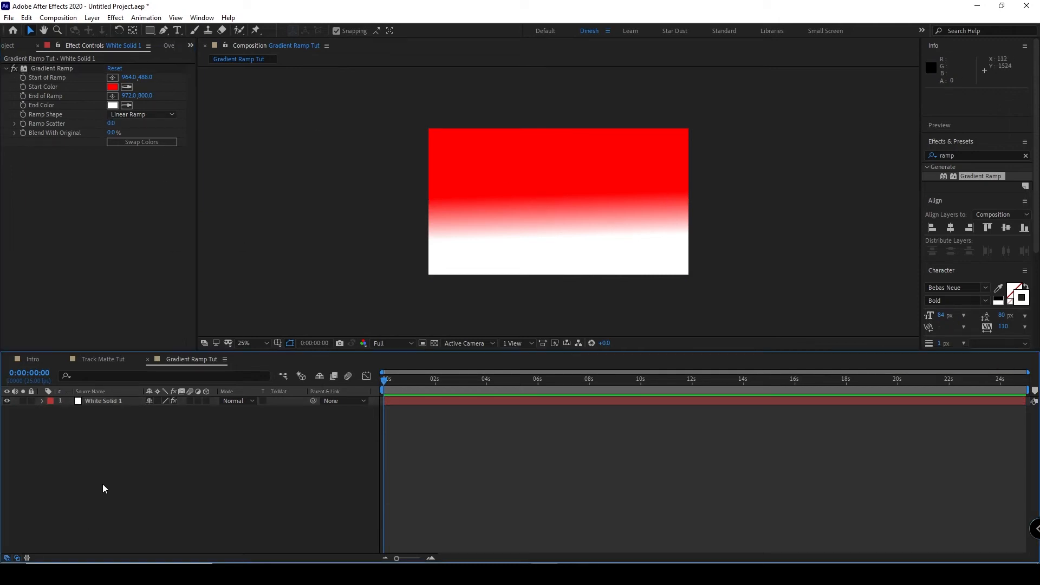
key(ctrl+y)
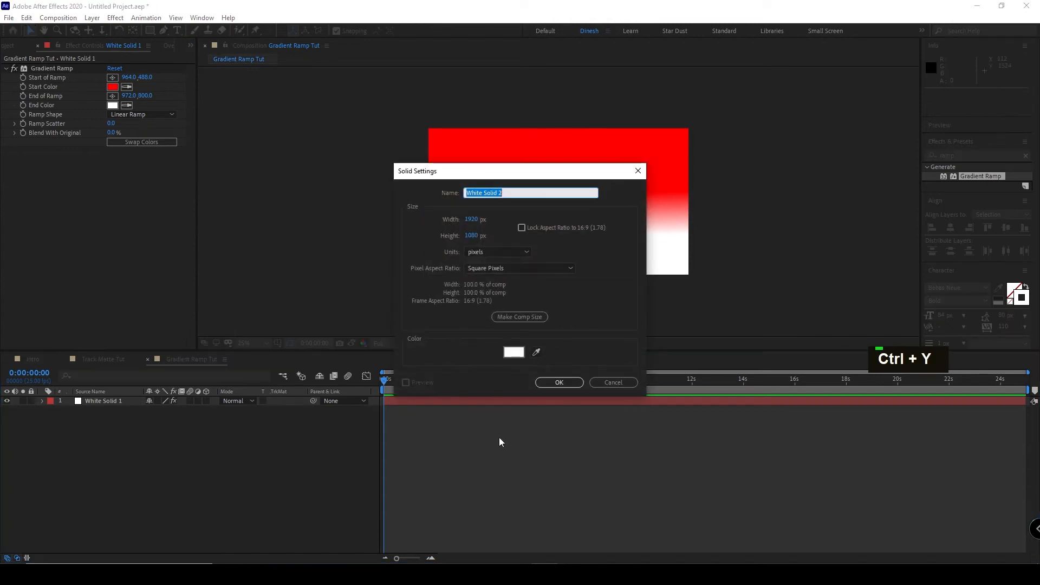
click(514, 352)
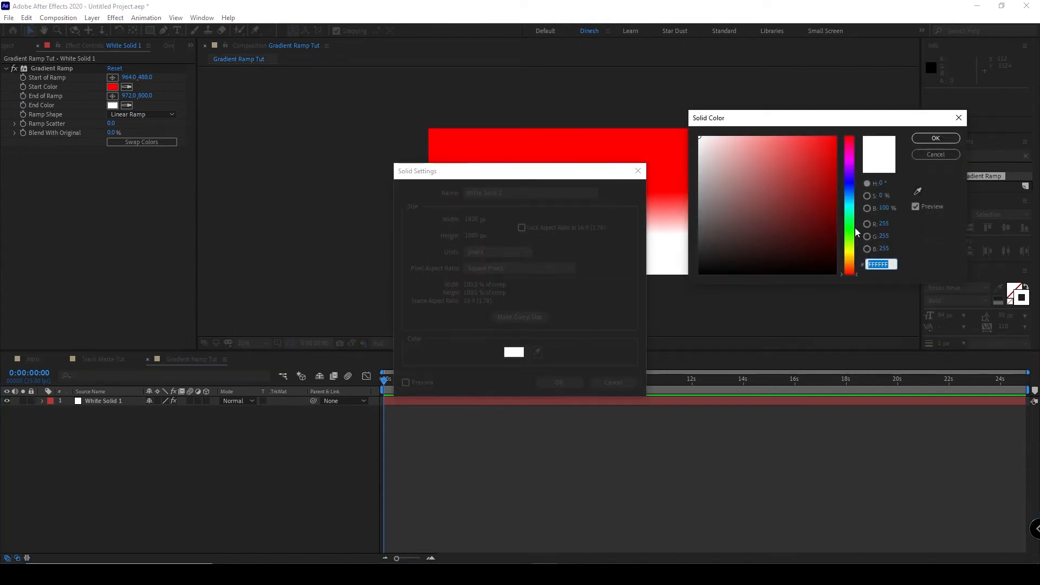
click(850, 239)
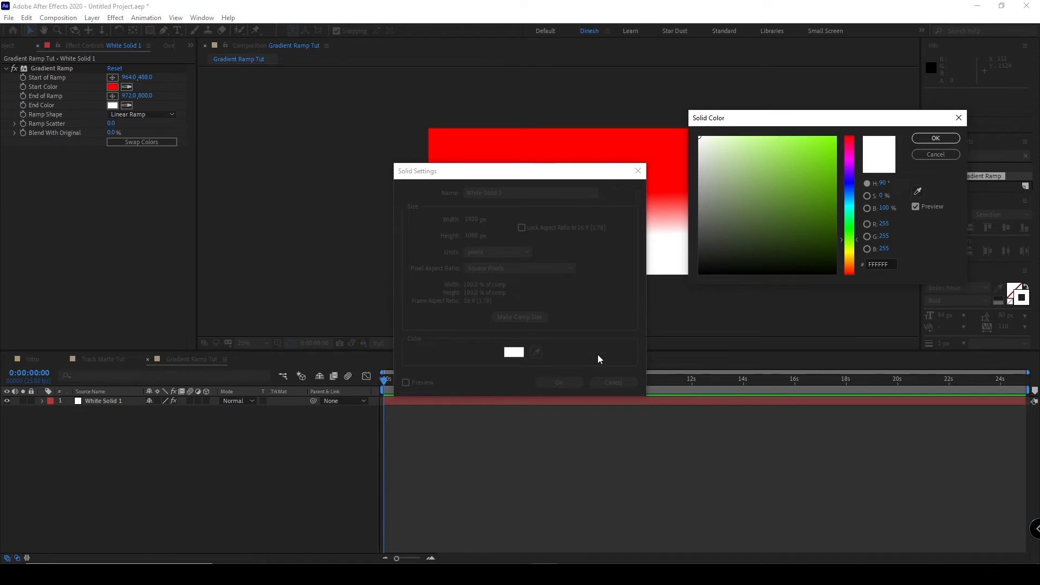
click(836, 137)
click(936, 138)
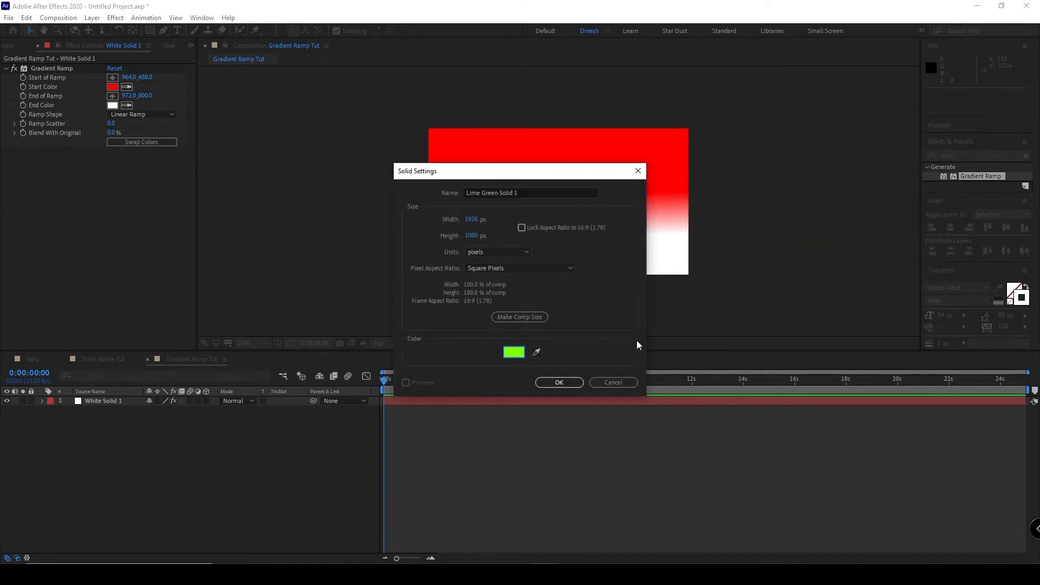
click(560, 382)
drag(113, 401, 119, 452)
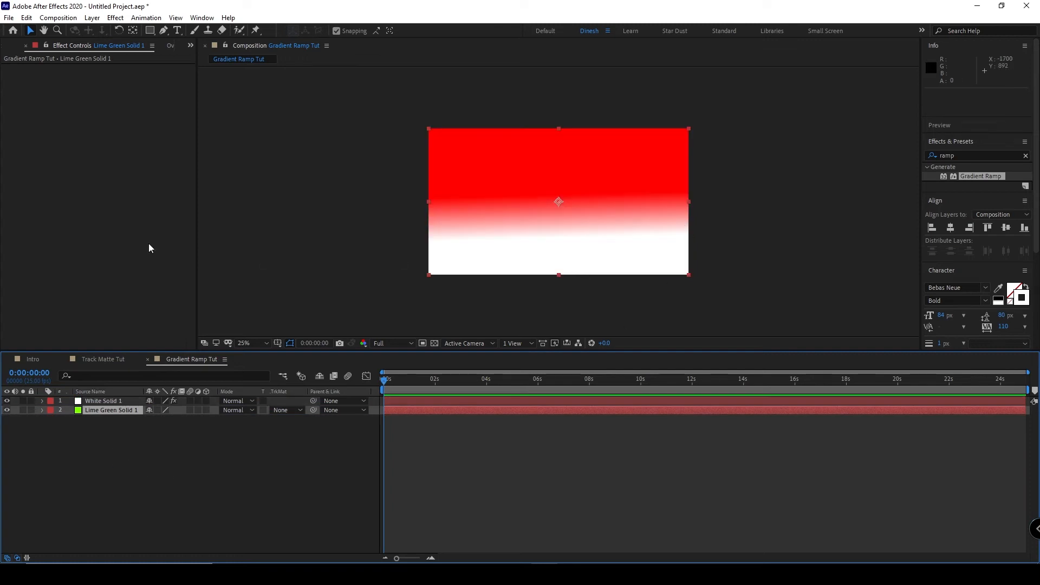
Set the Gradient Ramp's Blend With Original on the white solid to 20%
click(104, 401)
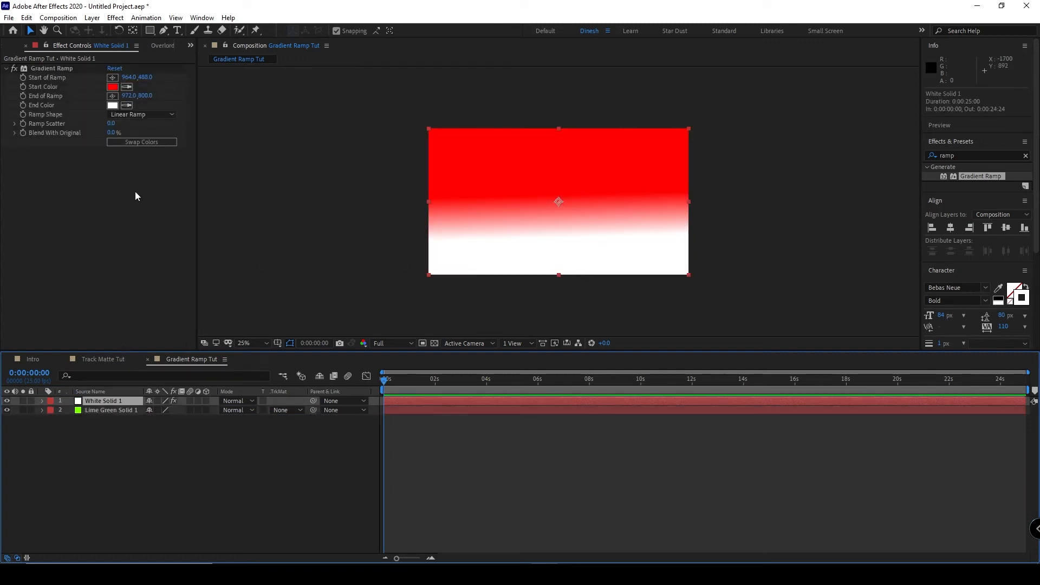
drag(108, 135, 127, 157)
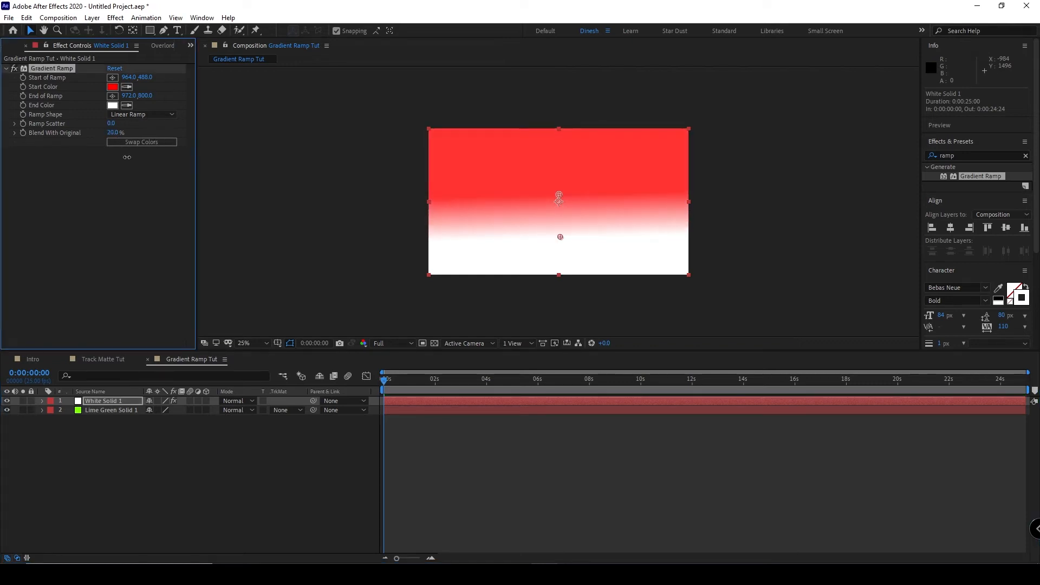
Apply a red Fill effect to the white solid, ordered above Gradient Ramp, and set the ramp's Blend With Original to 50%
click(119, 403)
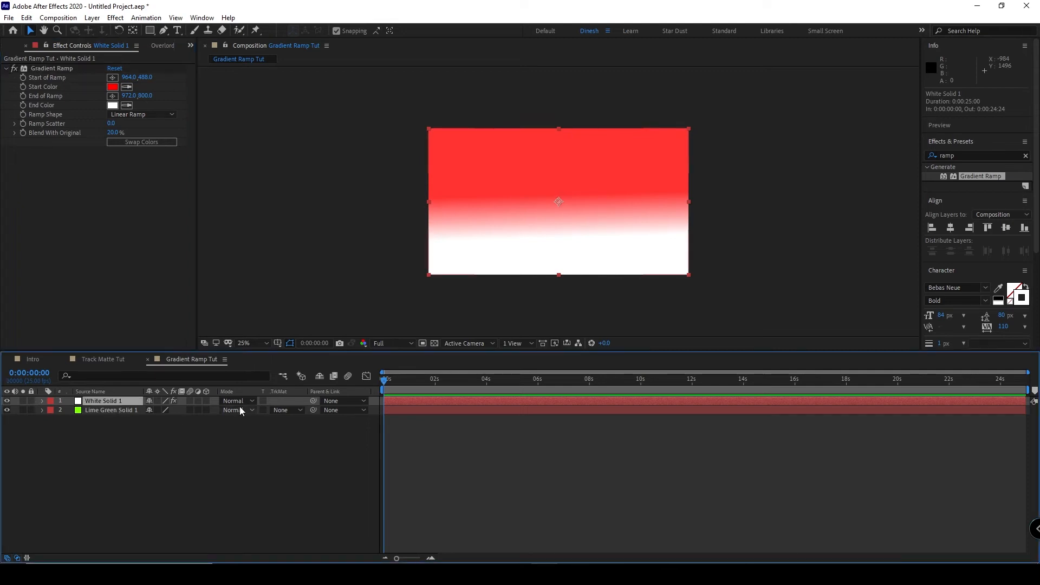
key(ctrl+space)
text(fill)
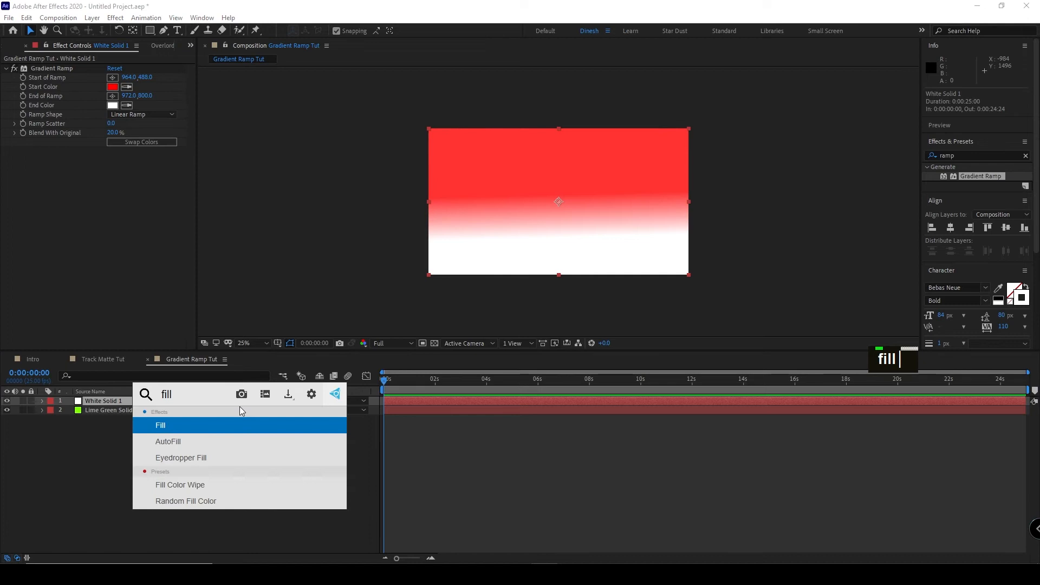
key(Return)
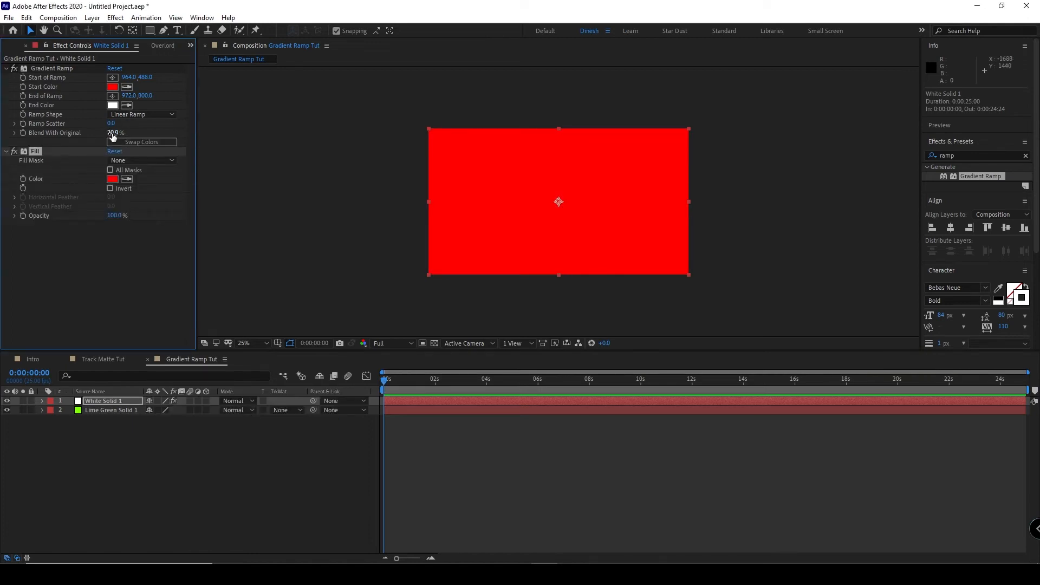
drag(113, 136, 36, 64)
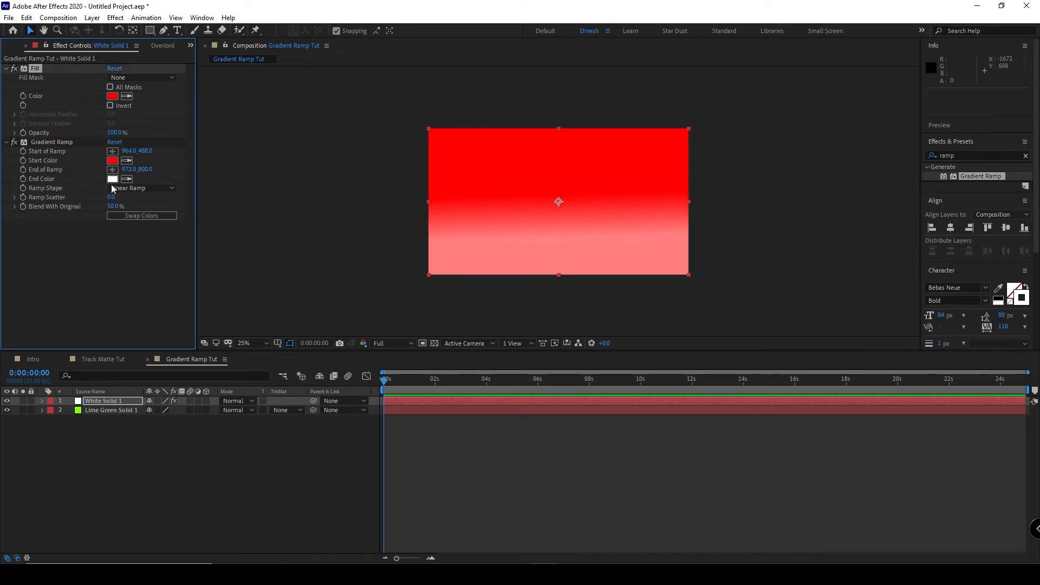
Change the Gradient Ramp's start color on the white solid to bright green
click(113, 161)
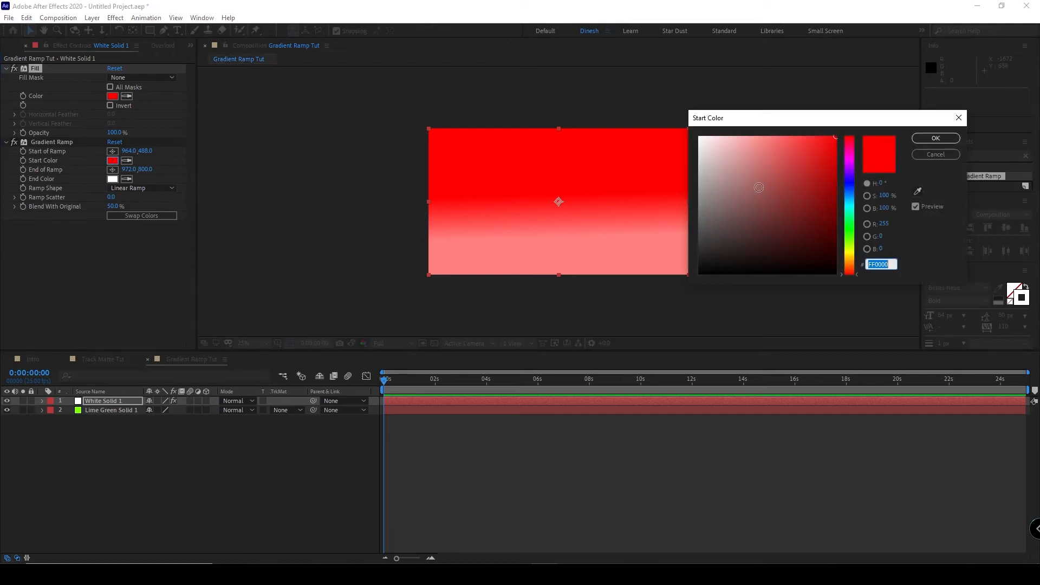
click(849, 230)
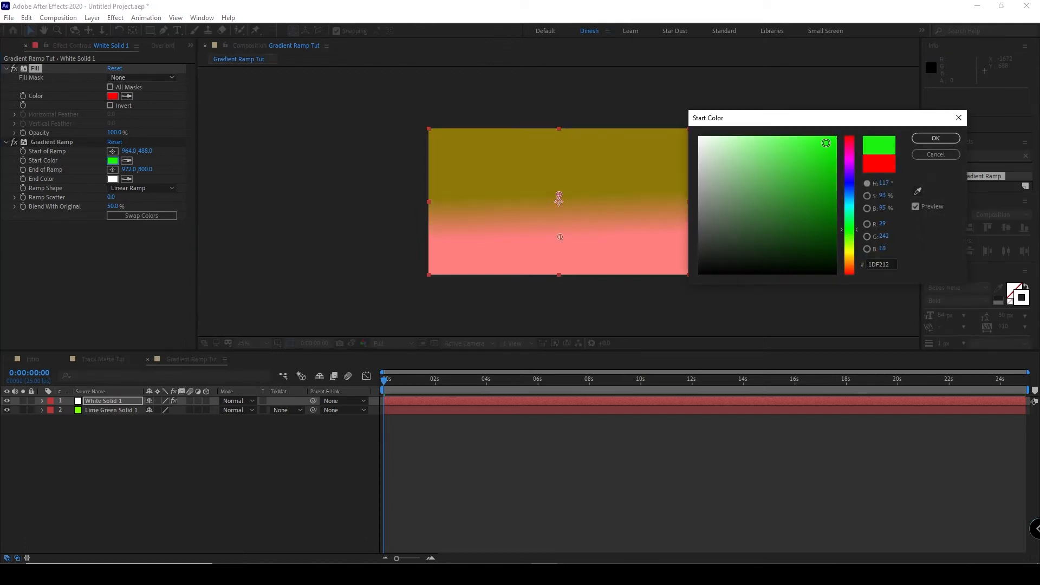
click(936, 139)
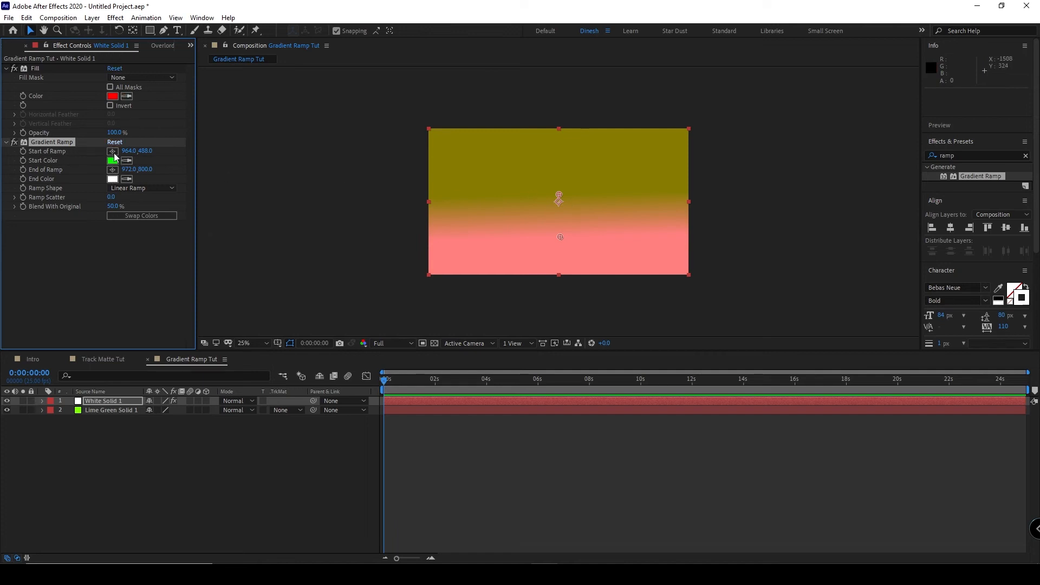
Lower the ramp's Blend With Original to 0% and raise it again to 55% over the red Fill
drag(107, 206, 65, 207)
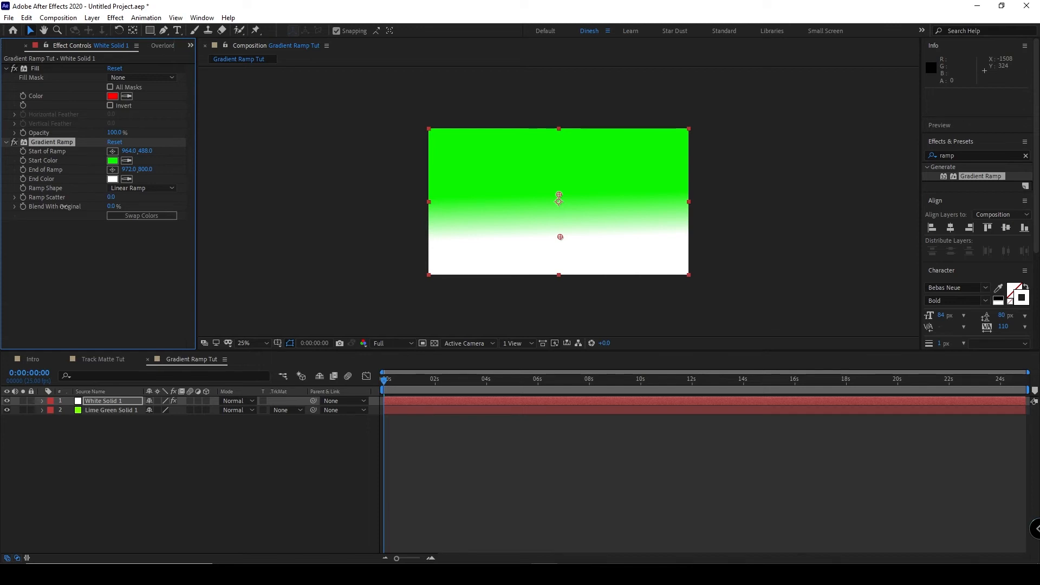
drag(64, 206, 143, 248)
mouse_move(174, 253)
mouse_down()
mouse_move(153, 253)
mouse_move(175, 255)
mouse_up()
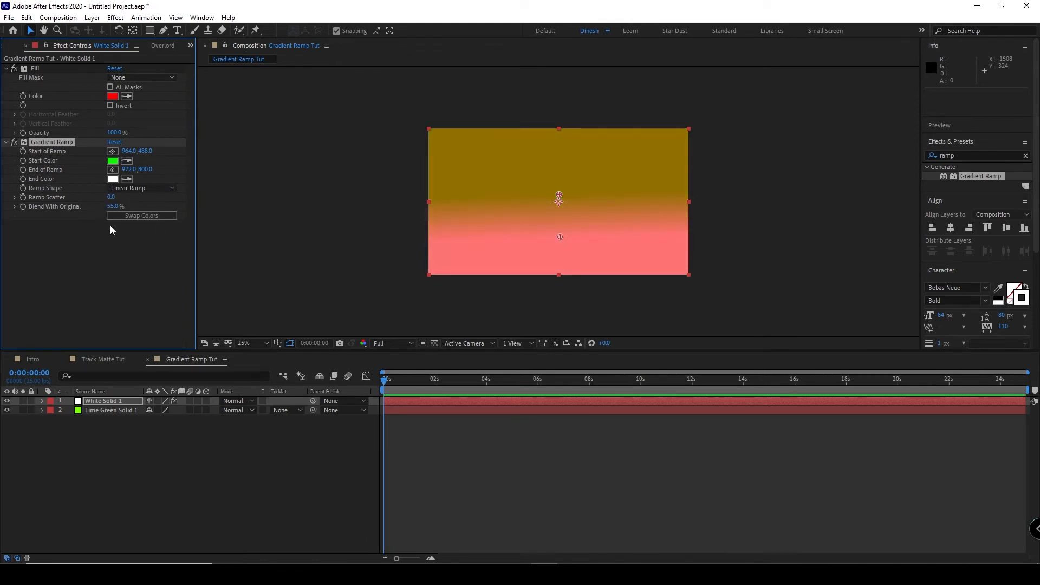
Delete the Fill effect from the white solid and change the Gradient Ramp's start color to black
click(37, 68)
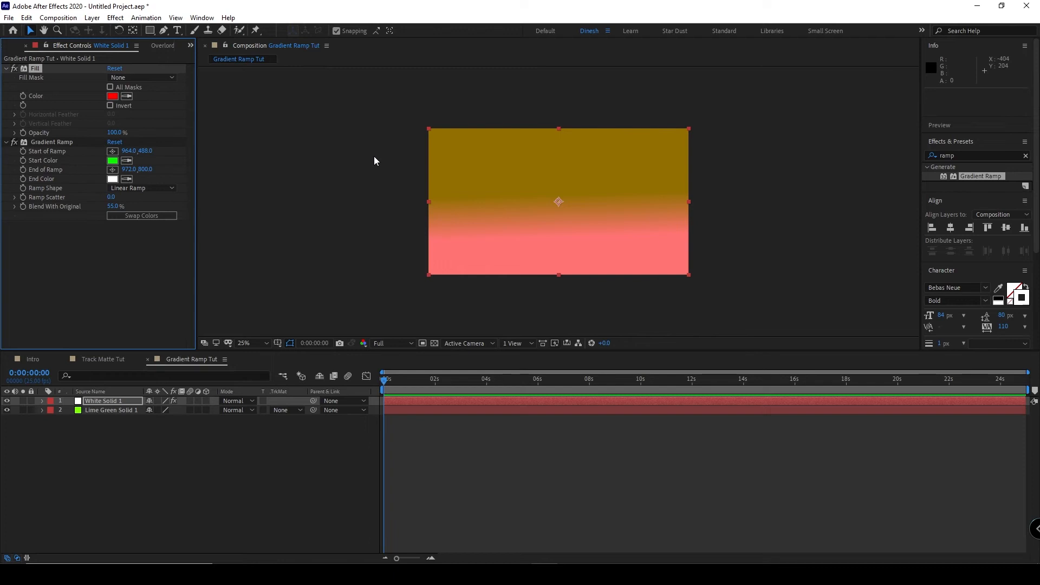
key(Delete)
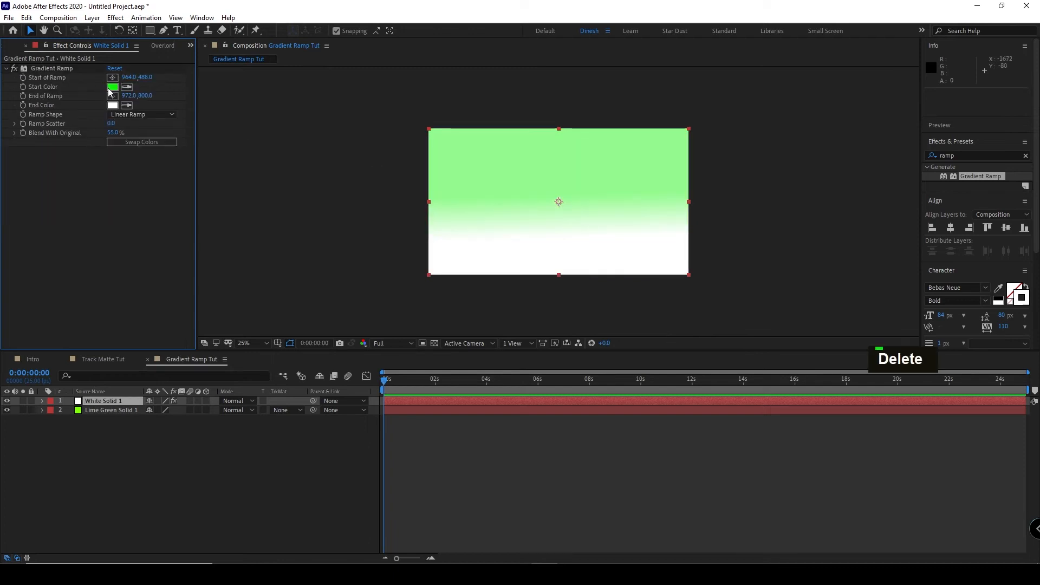
click(111, 88)
click(699, 274)
click(935, 139)
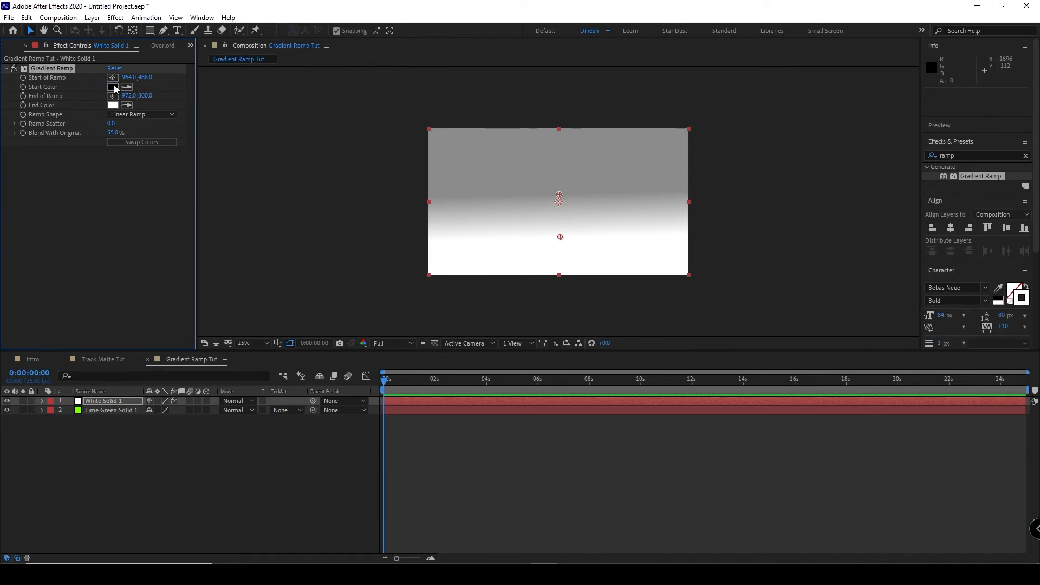
Set the ramp's Blend With Original to 0% and reset the whole Gradient Ramp effect to its defaults
drag(112, 132, 17, 144)
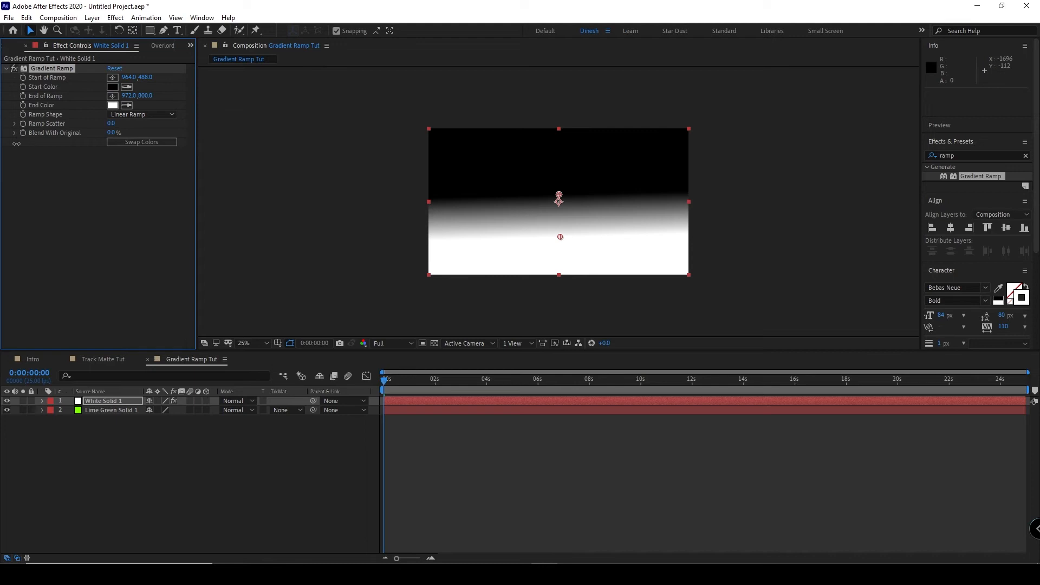
click(115, 69)
Move the ramp's start point to about 948, 224 and reset only the Start of Ramp property
drag(559, 128, 557, 158)
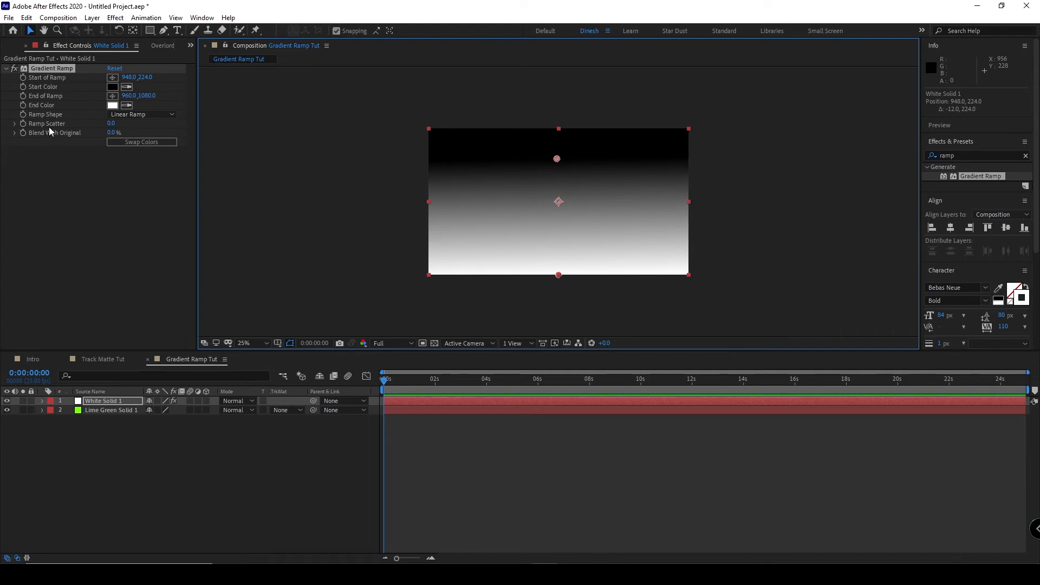
right_click(53, 81)
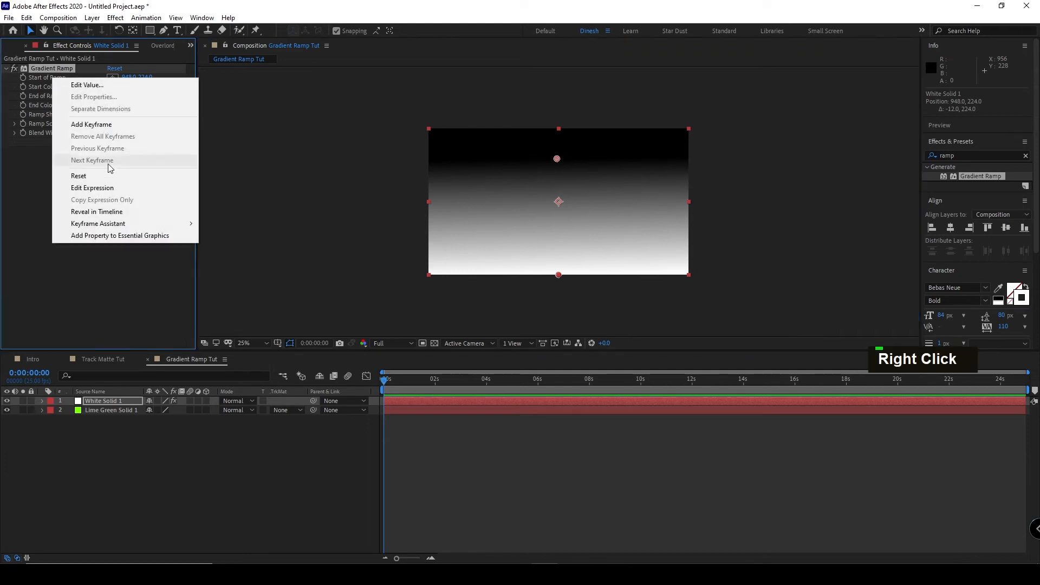
click(106, 178)
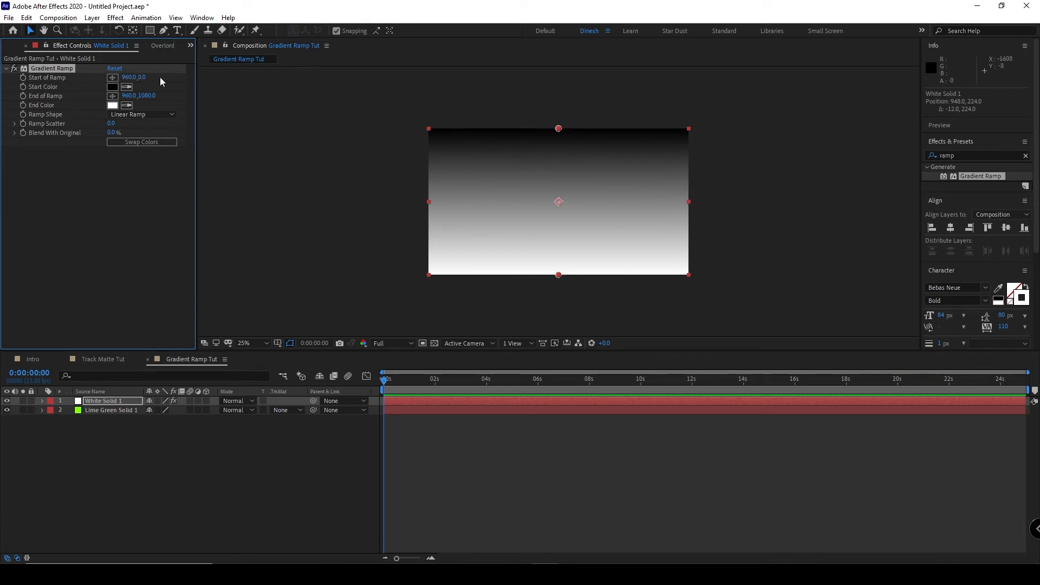
Move the ramp's start point diagonally to about 600, 196 and reset the Start of Ramp property again
drag(559, 130, 510, 159)
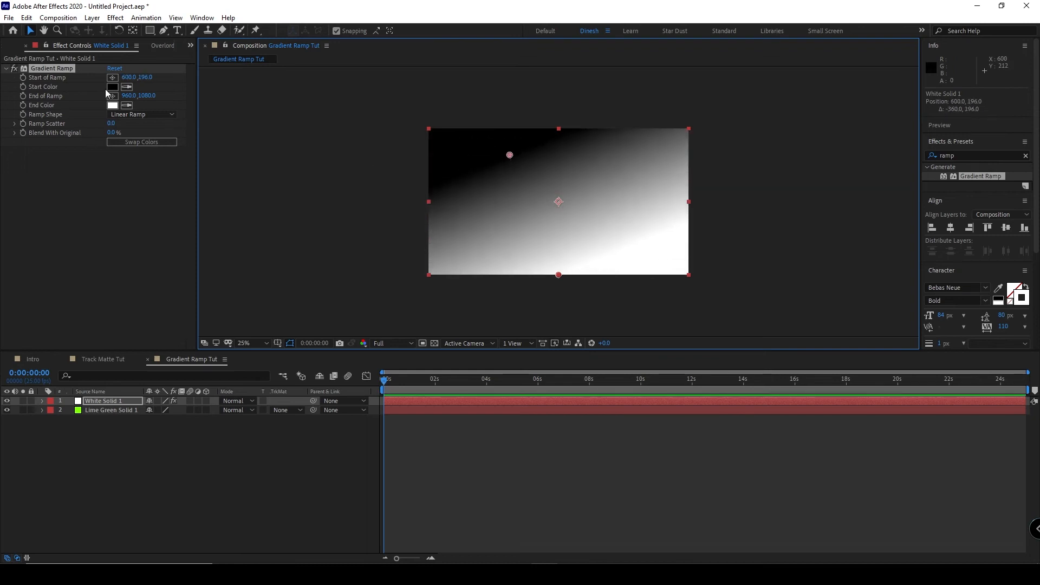
right_click(81, 77)
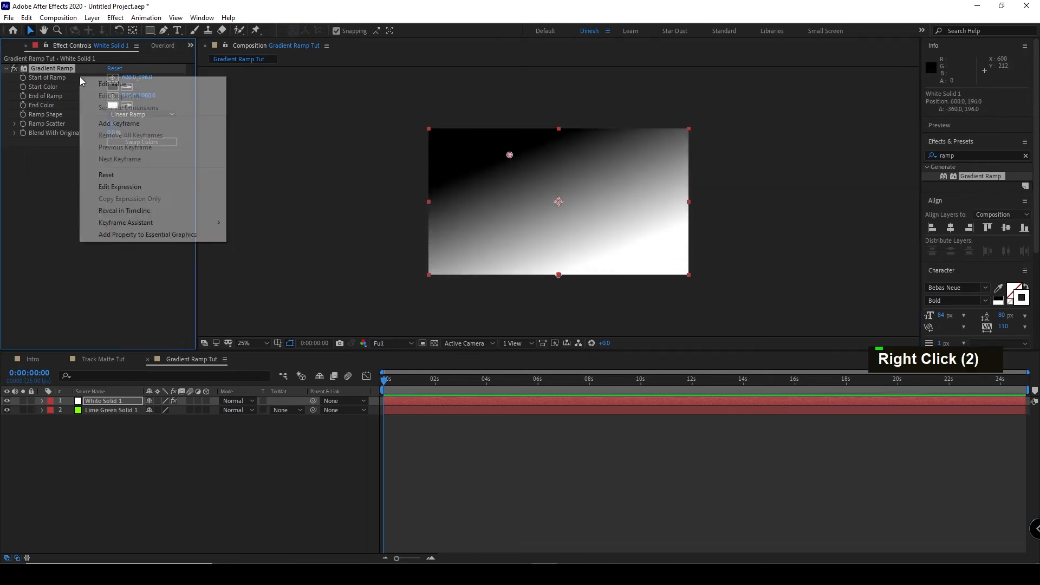
click(125, 180)
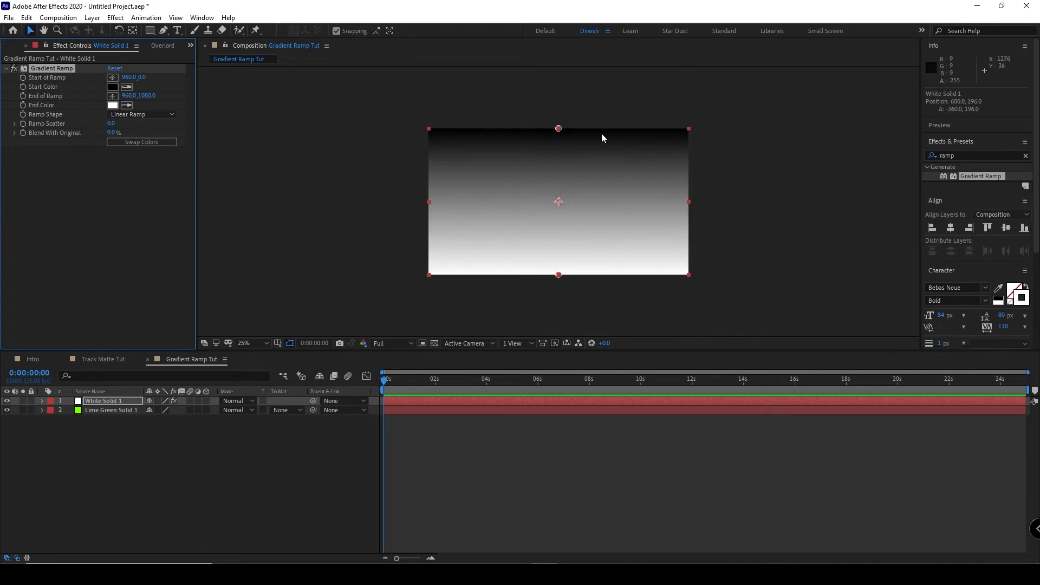
Move the ramp's start point to about 880, 376 and reset all Gradient Ramp settings
drag(560, 130, 550, 183)
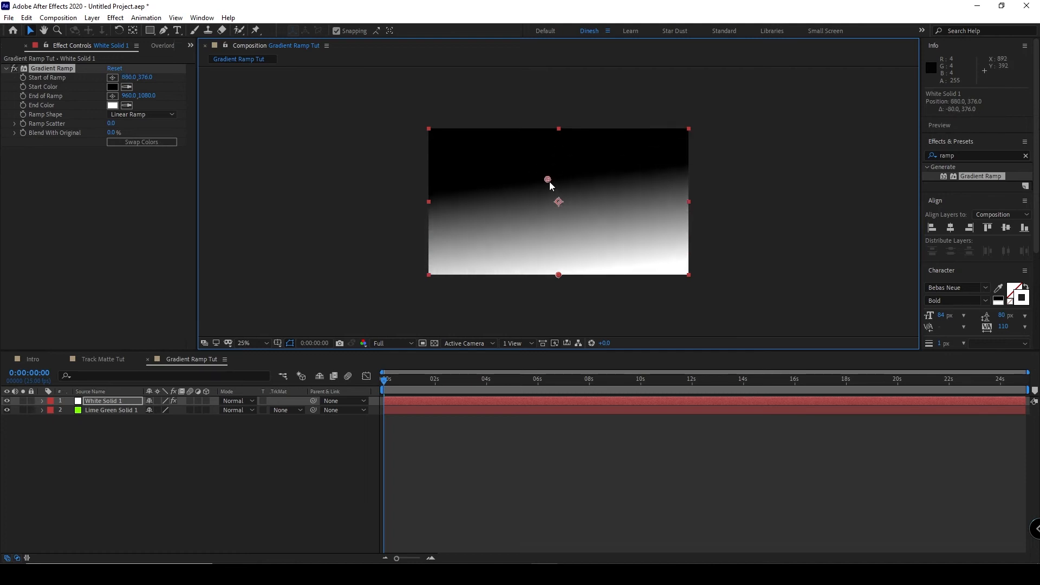
click(115, 68)
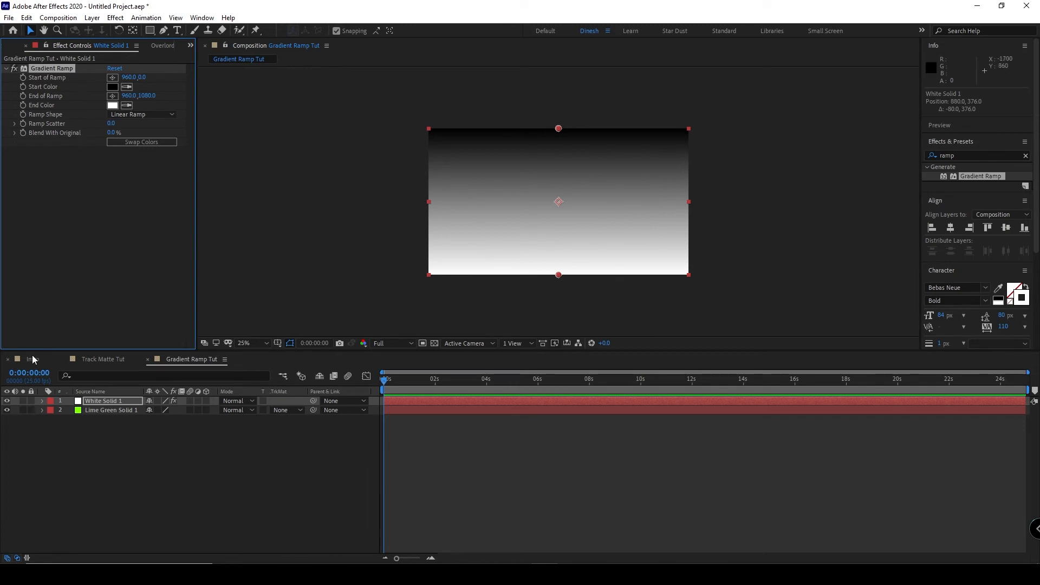
Add trees.png above White Solid 1 in the Gradient Ramp Tut composition and align it to the composition's bottom edge
click(12, 48)
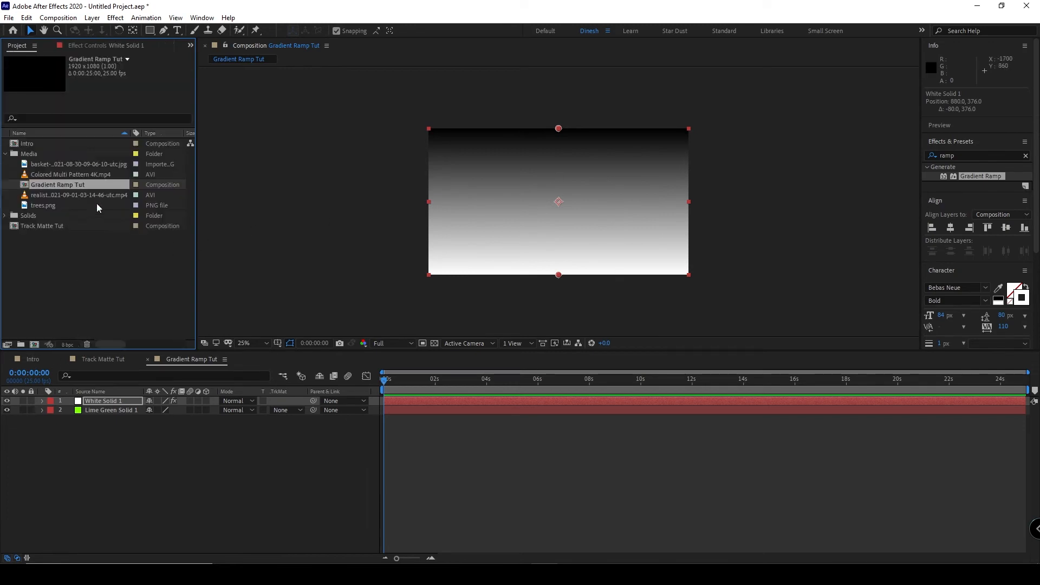
drag(85, 208, 128, 402)
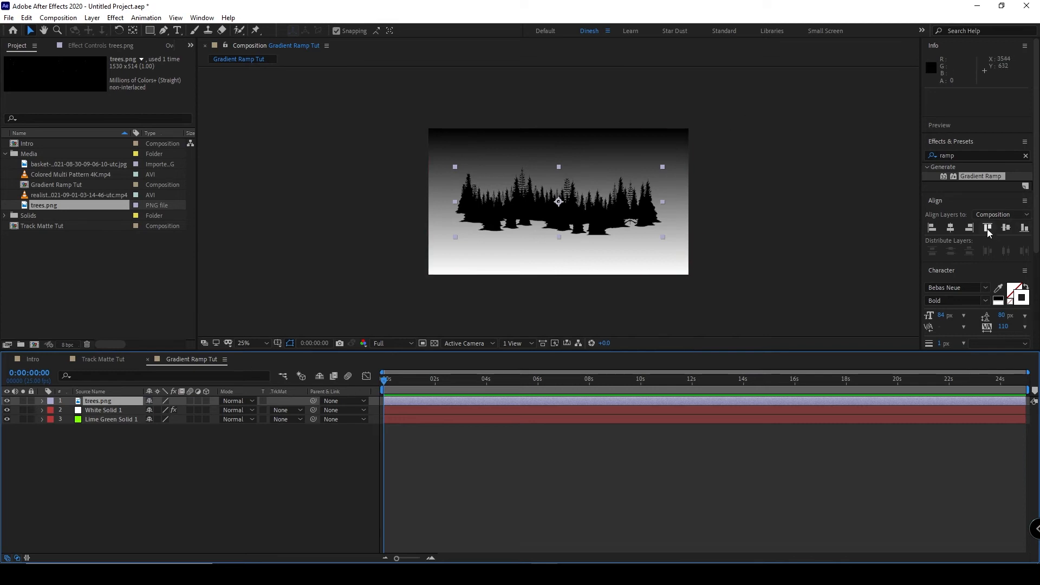
click(1024, 227)
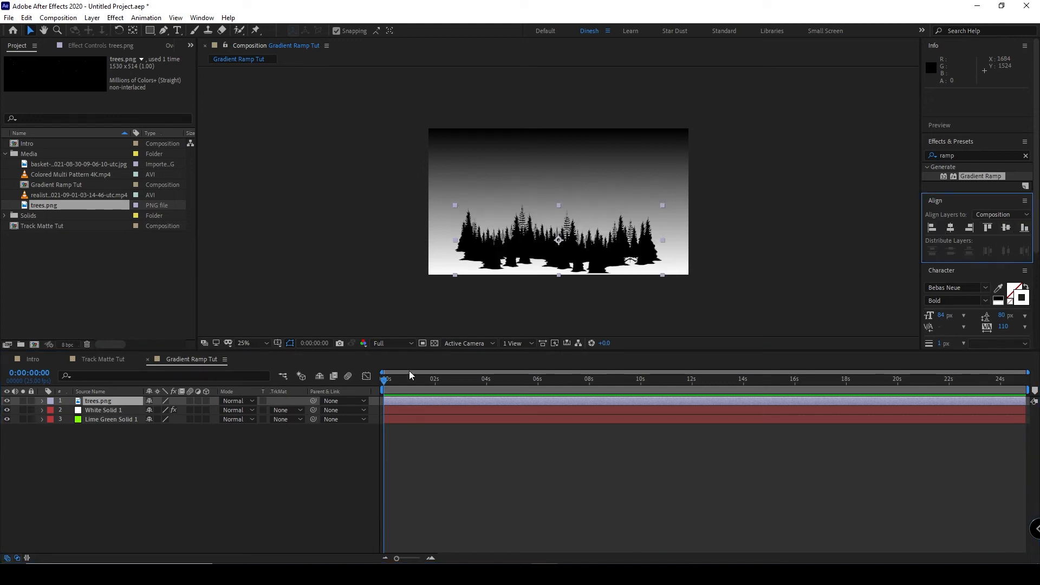
Scale the trees.png layer to 154%
click(284, 399)
key(s)
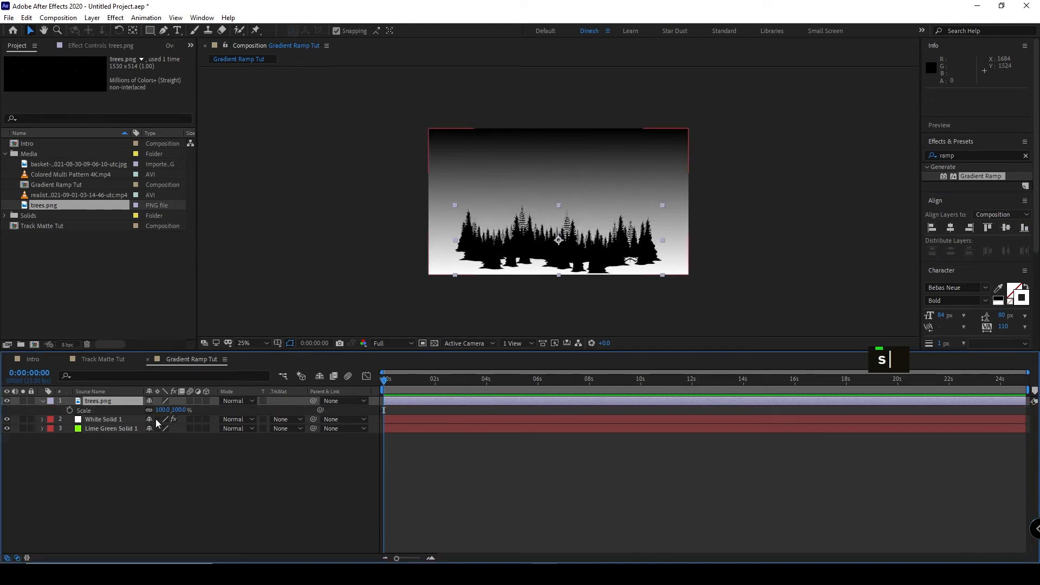
drag(163, 410, 197, 418)
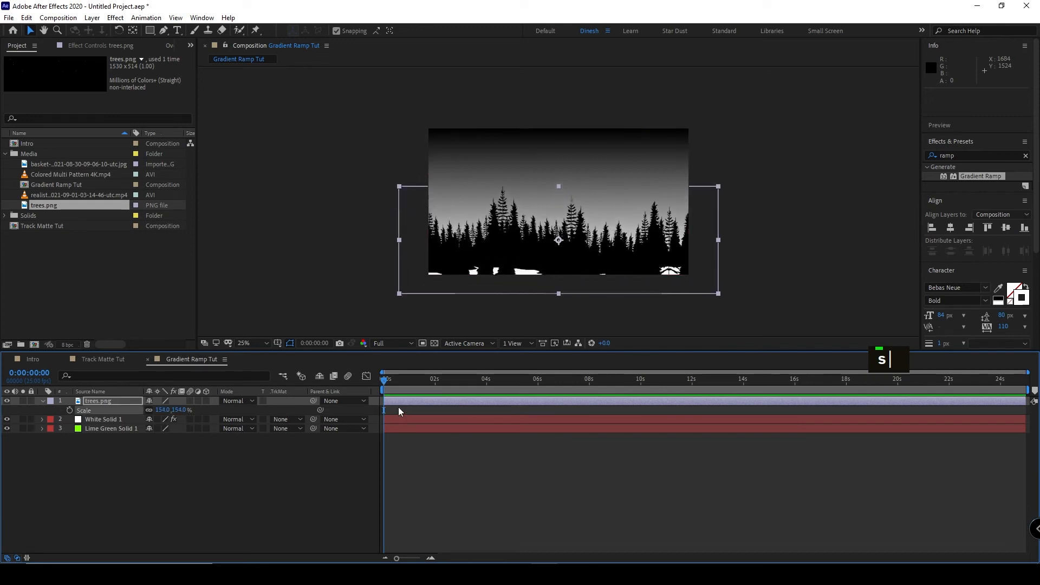
Nudge the trees.png layer straight down to position 960, 907 and collapse its Scale property
key(Down)
key(Down)
key(Down)
key(Down)
key(Down)
key(Down)
key(Down)
key(Down)
key(Down)
key(Down)
key(Down)
key(Down)
key(Down)
key(Down)
key(Down)
key(Down)
key(Down)
key(Down)
key(Down)
key(Down)
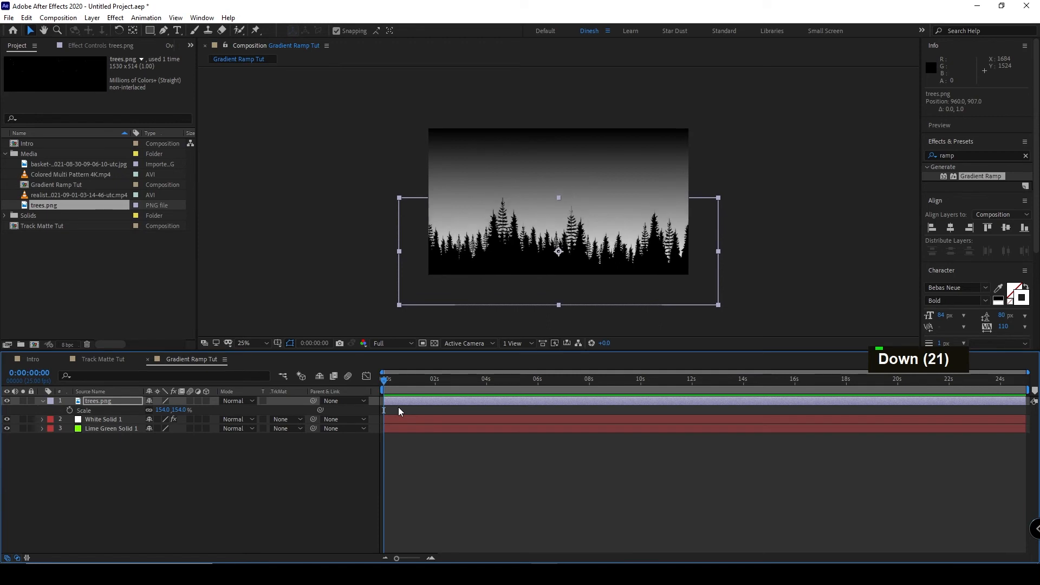
click(315, 481)
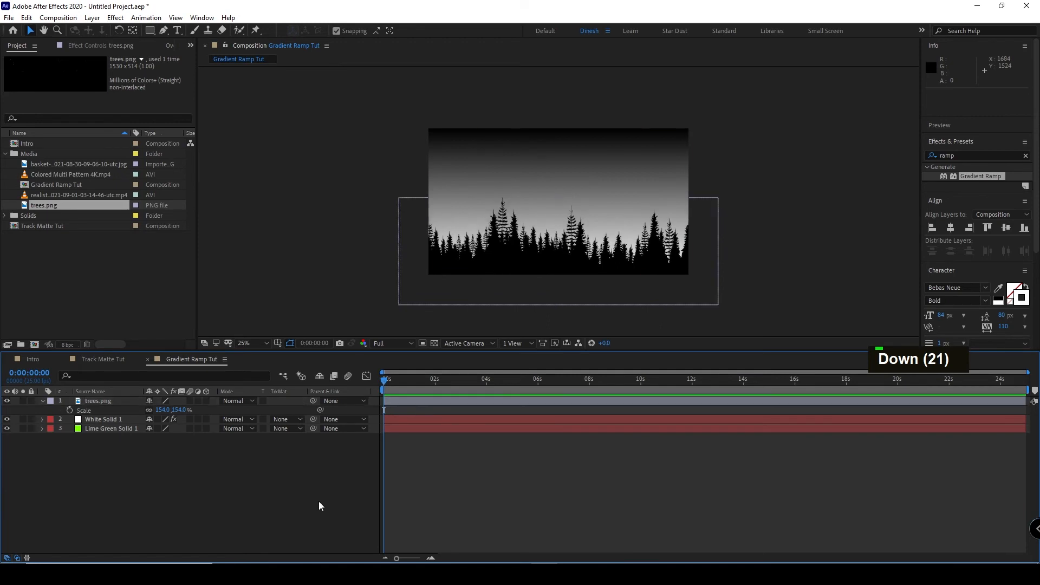
click(42, 401)
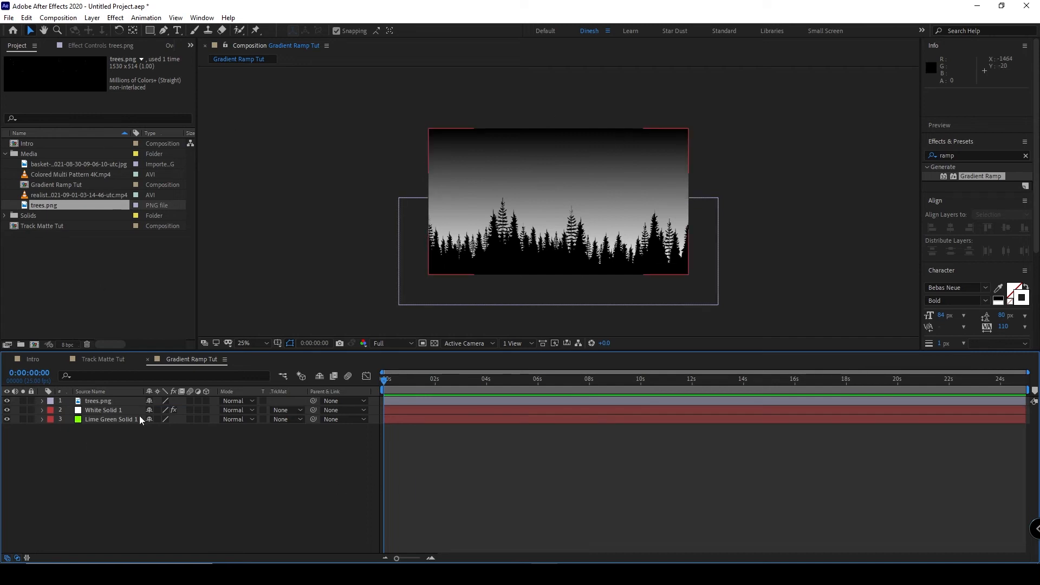
Set the Gradient Ramp start color on White Solid 1 to FF0000 and swap the start and end colors
click(102, 409)
click(97, 46)
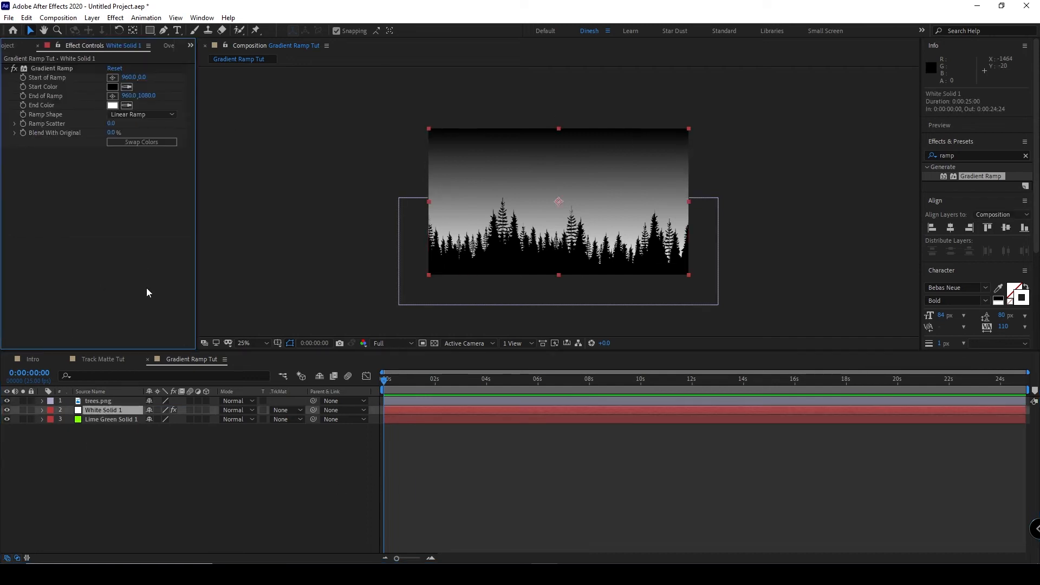
click(112, 86)
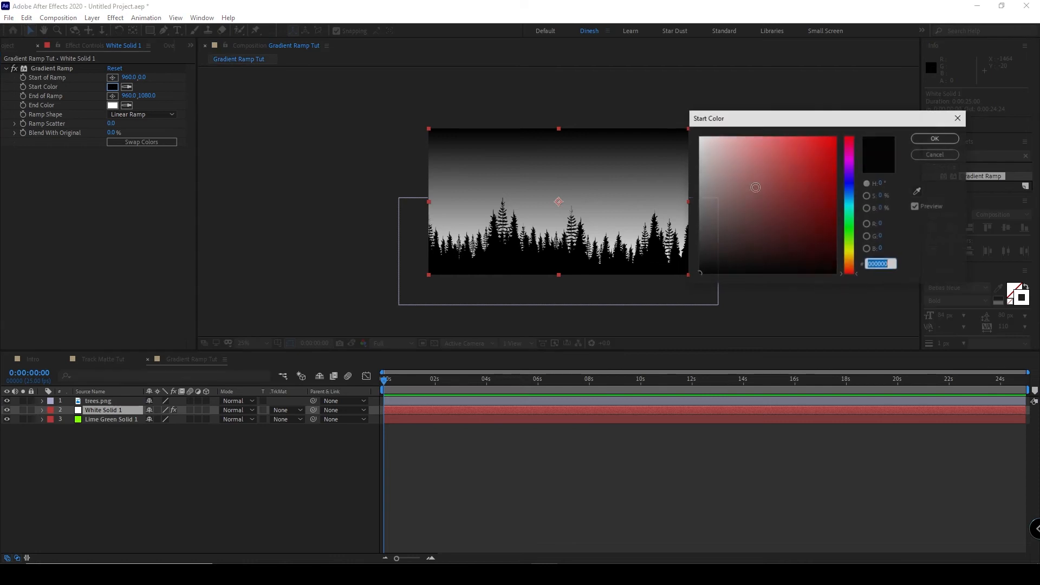
click(819, 153)
drag(819, 154, 839, 136)
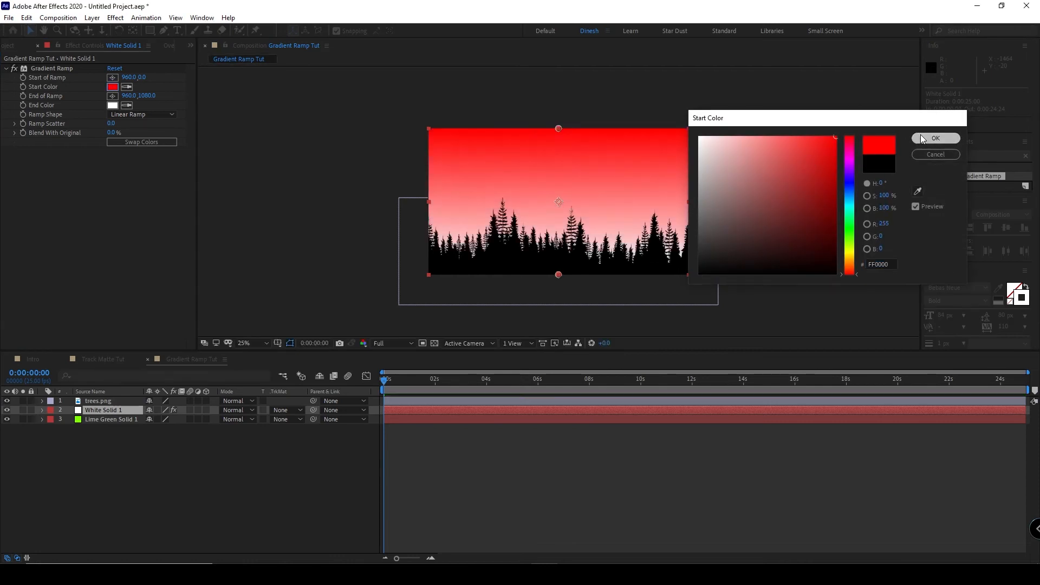
click(921, 135)
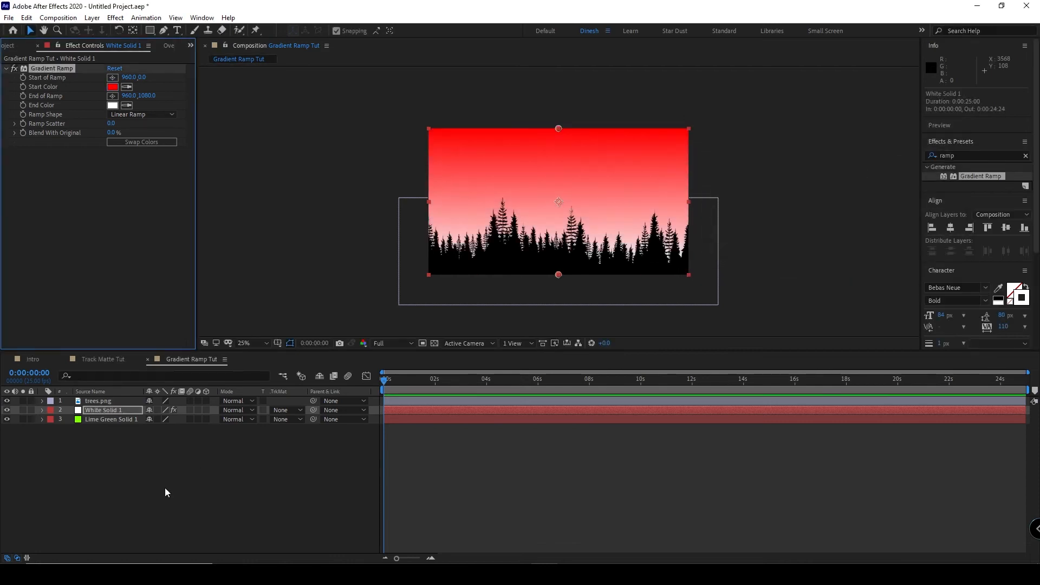
click(138, 142)
click(179, 455)
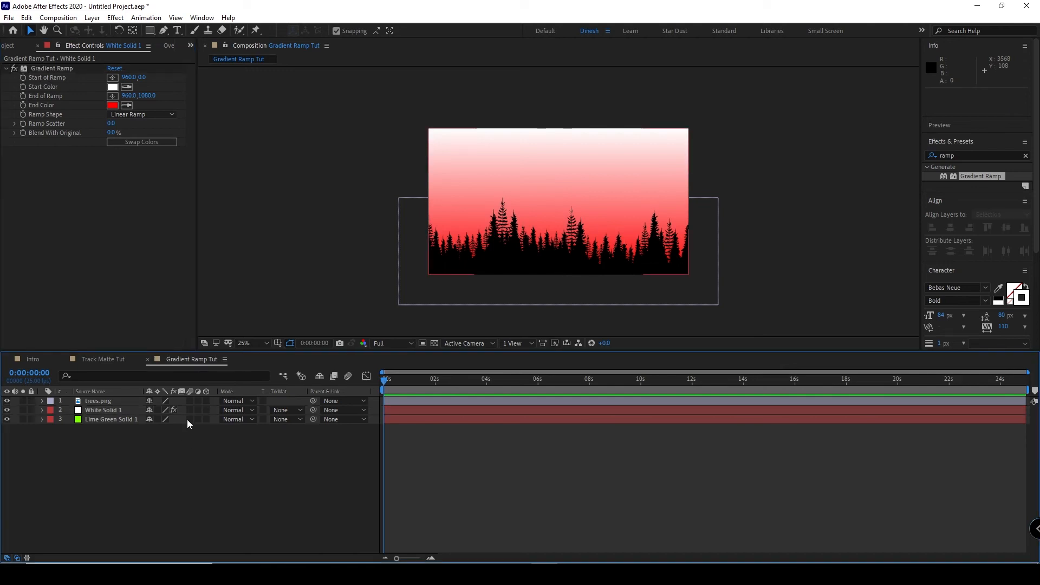
Set White Solid 1's track matte to Alpha Matte "trees.png" and move its ramp start point to about 872, 656
click(118, 411)
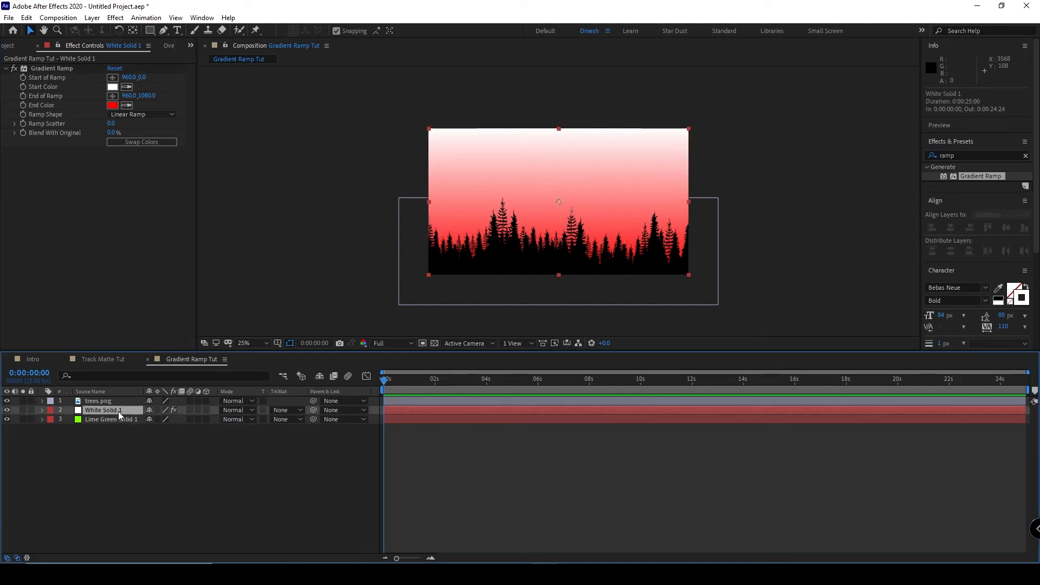
click(287, 413)
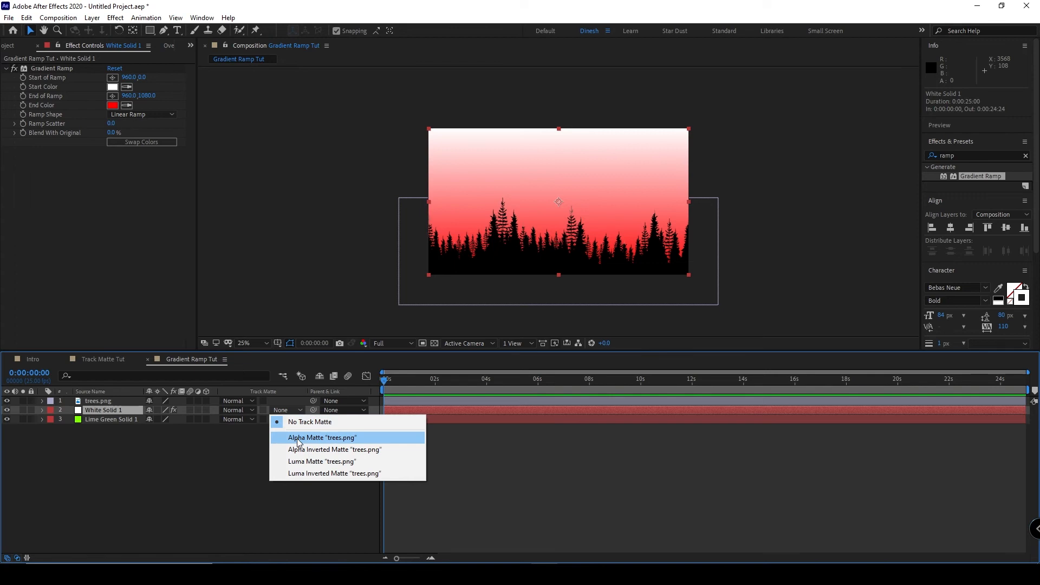
click(297, 439)
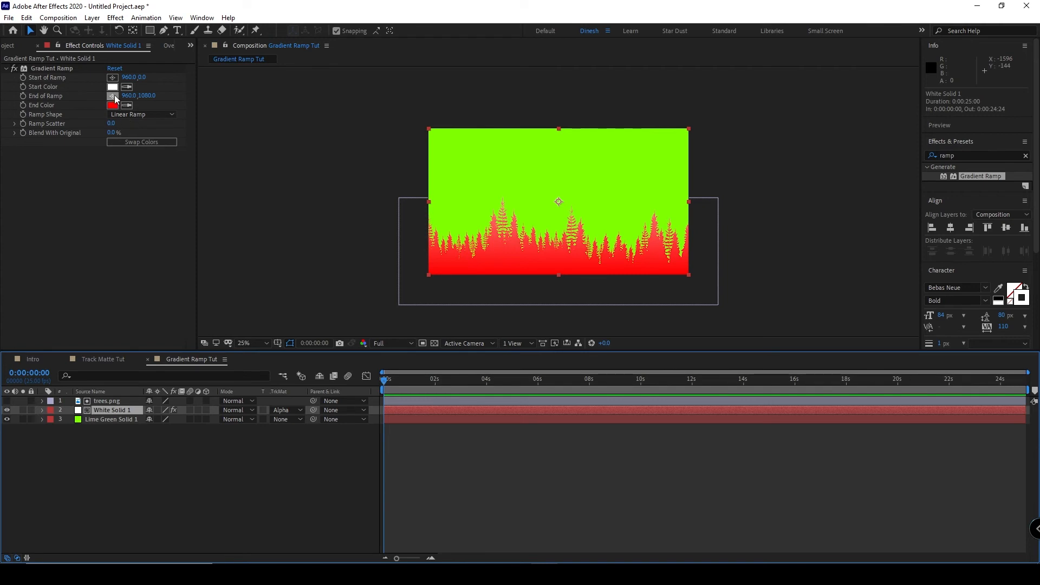
click(44, 68)
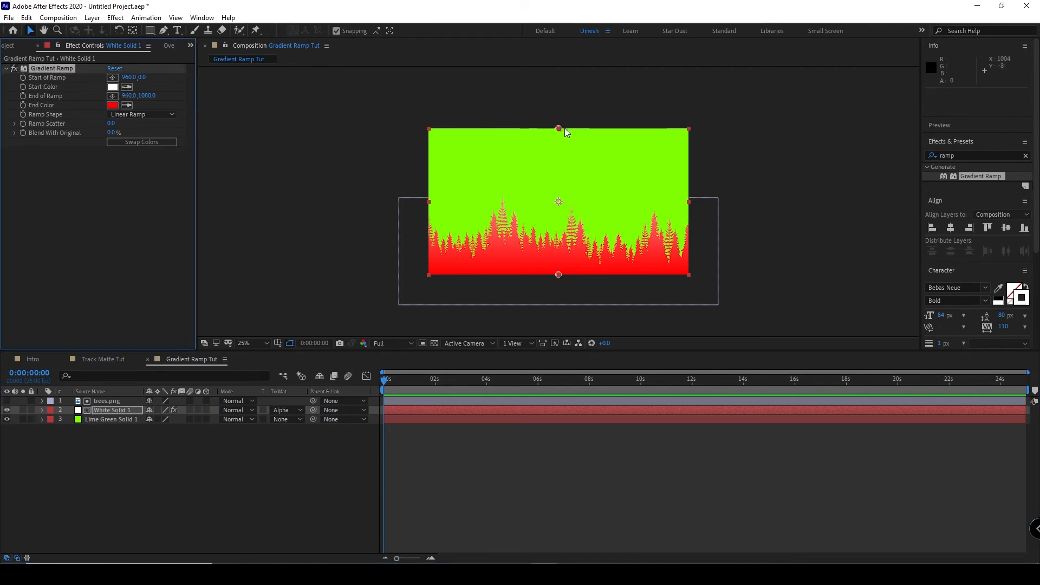
drag(558, 129, 548, 218)
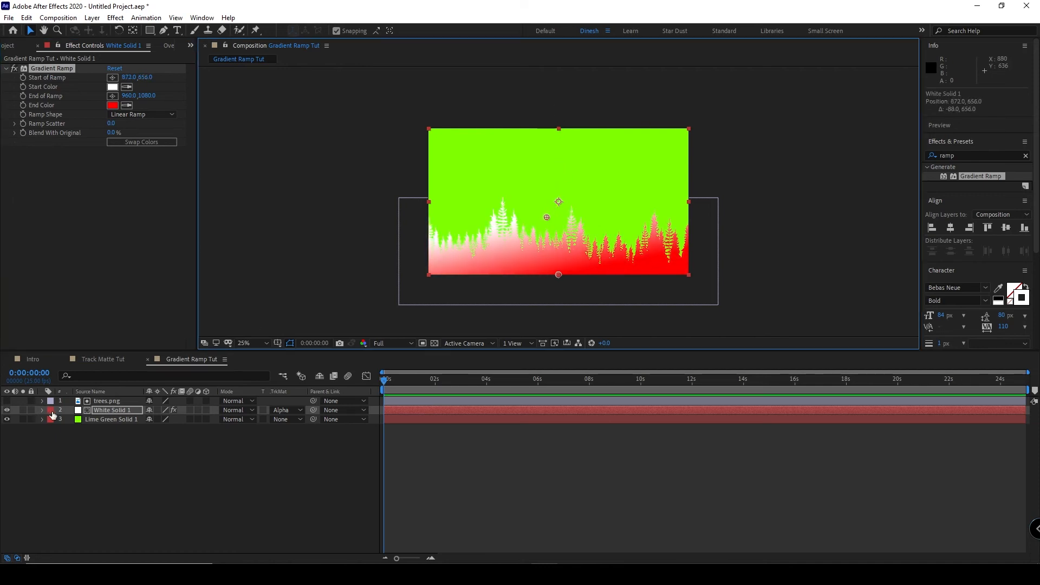
Apply the Fill effect to Lime Green Solid 1
click(92, 421)
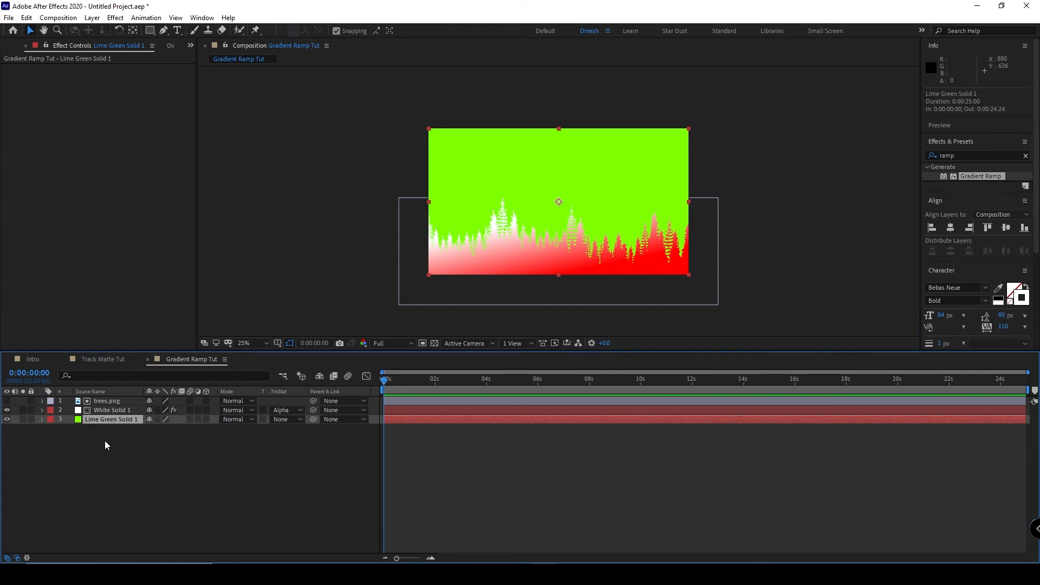
key(ctrl+f)
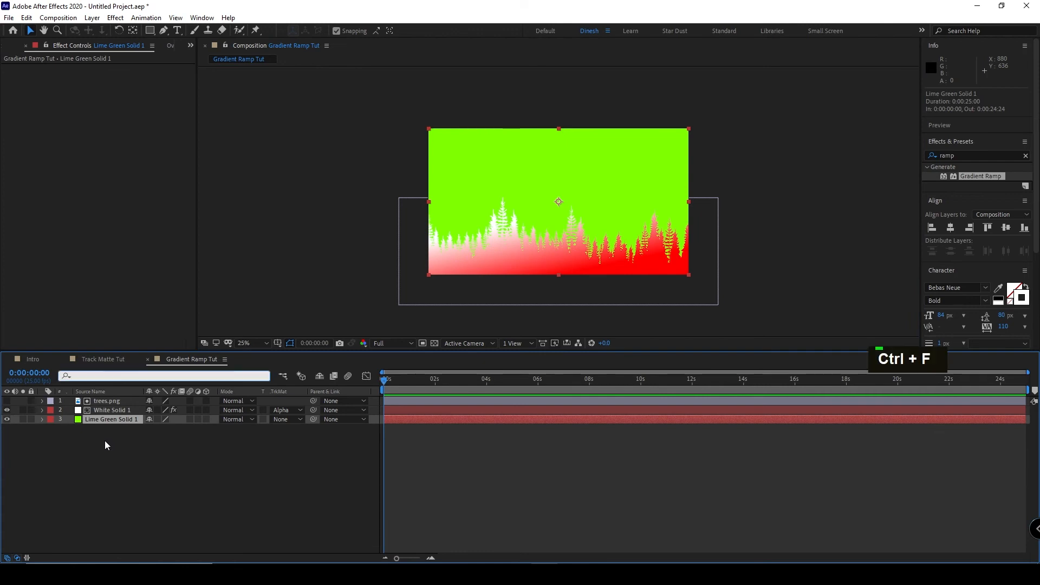
key(Escape)
key(ctrl+space)
text(fill)
key(Return)
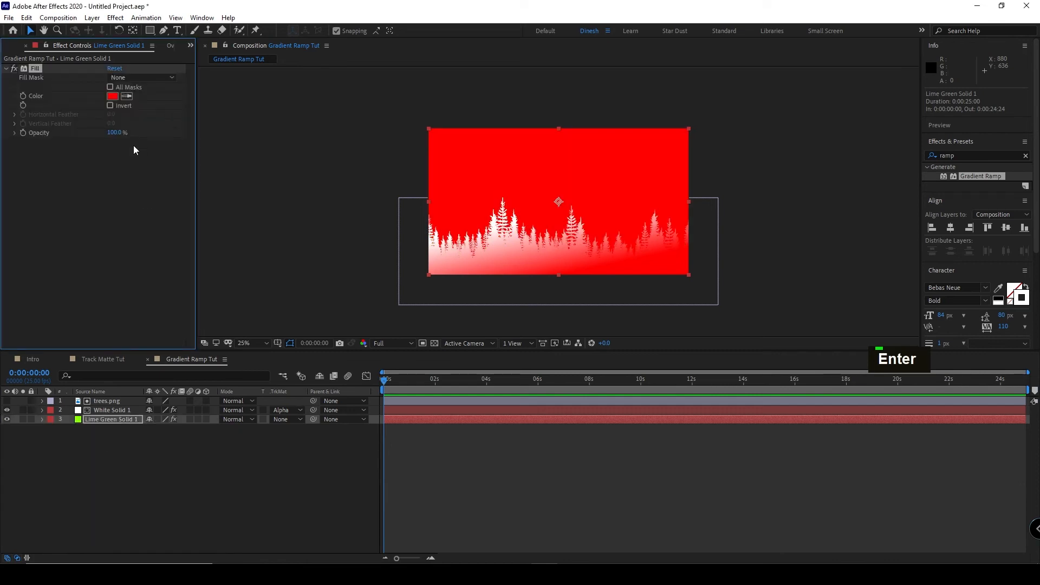
Set the Fill color on Lime Green Solid 1 to black, 000000
click(112, 97)
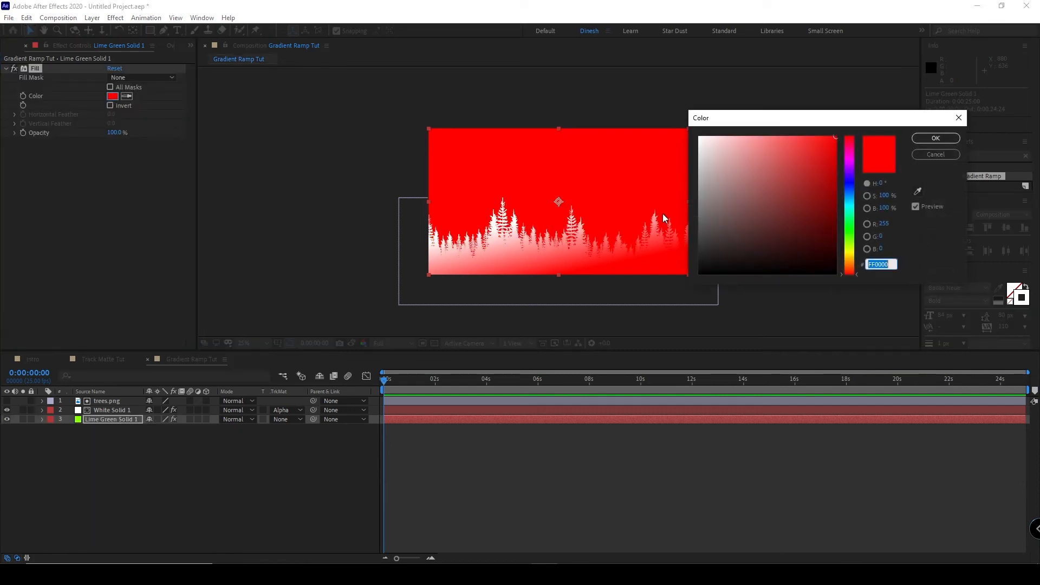
drag(722, 221, 729, 295)
click(936, 138)
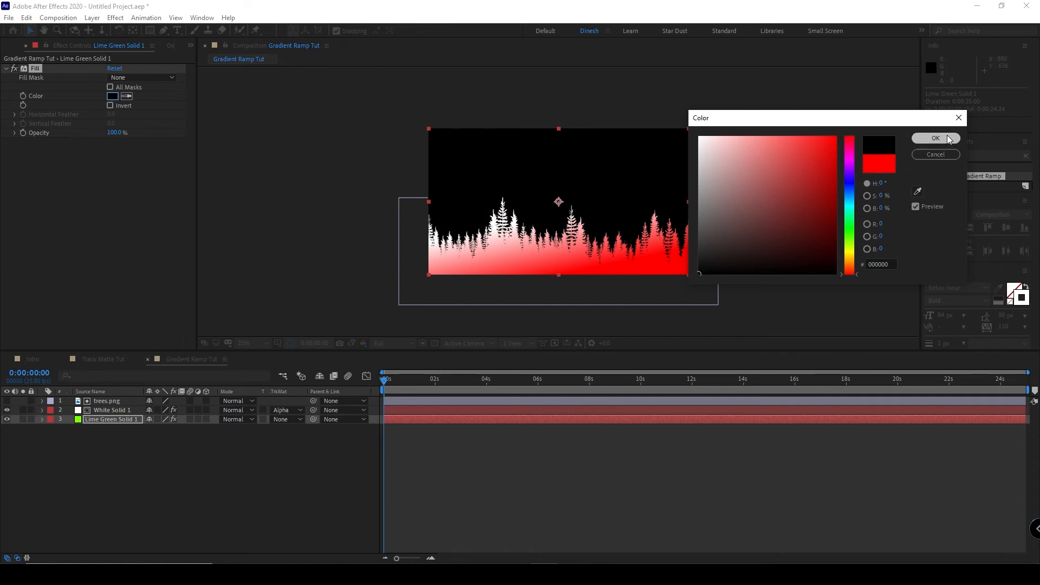
click(271, 487)
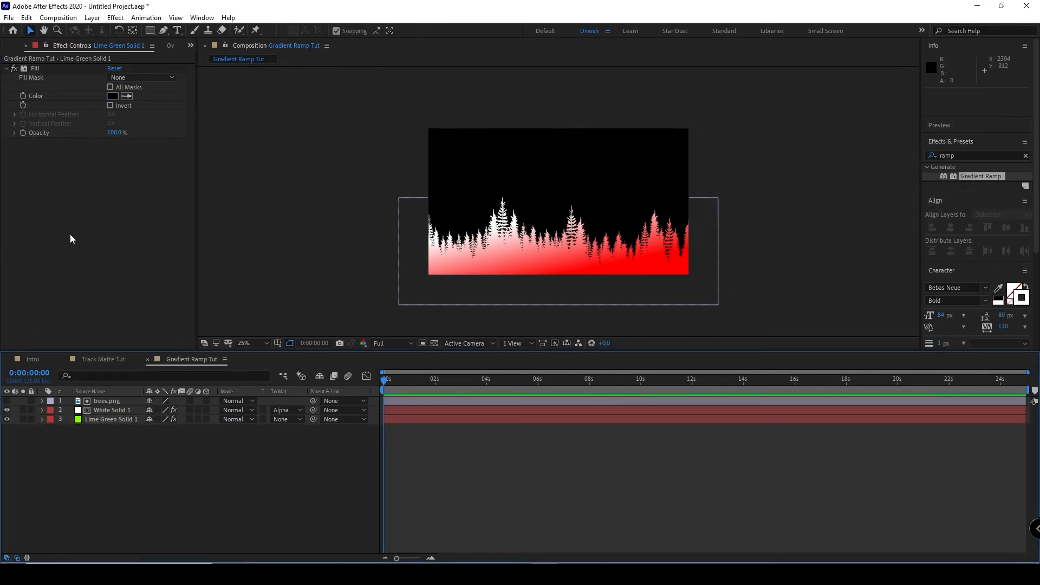
Reset the Gradient Ramp on White Solid 1 to its defaults and swap its start and end colors
click(89, 400)
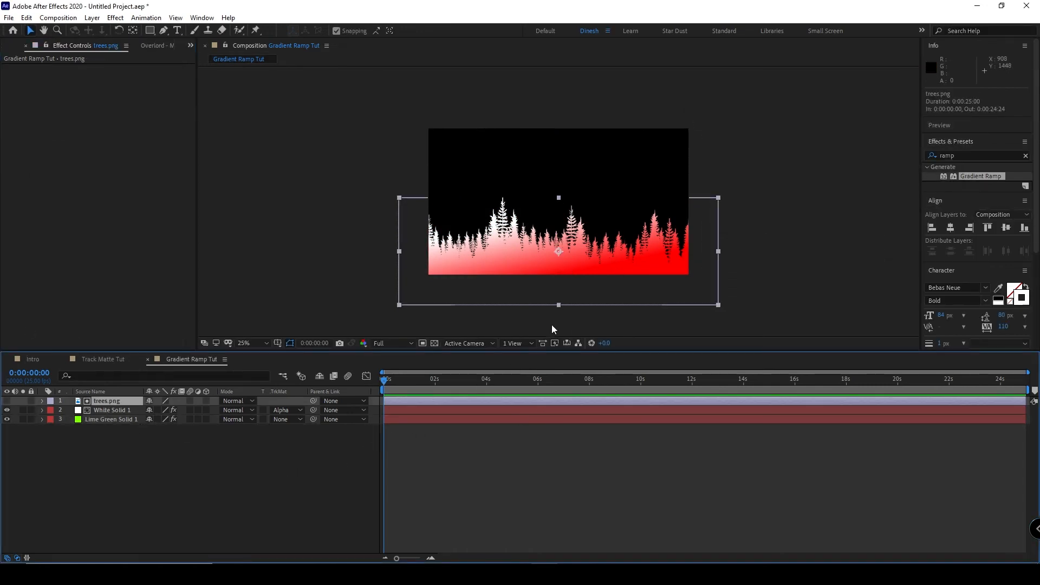
click(100, 409)
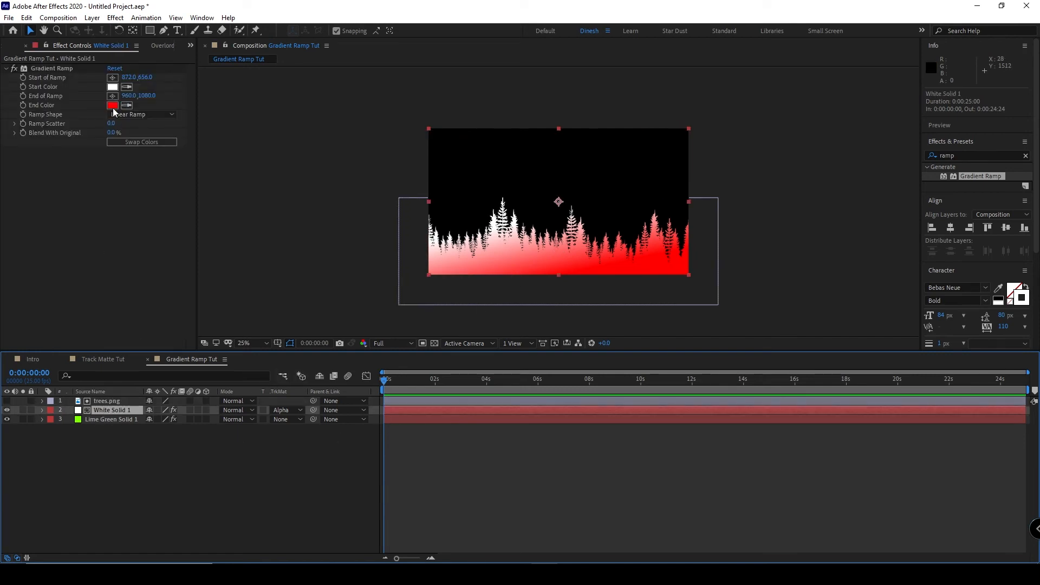
right_click(61, 71)
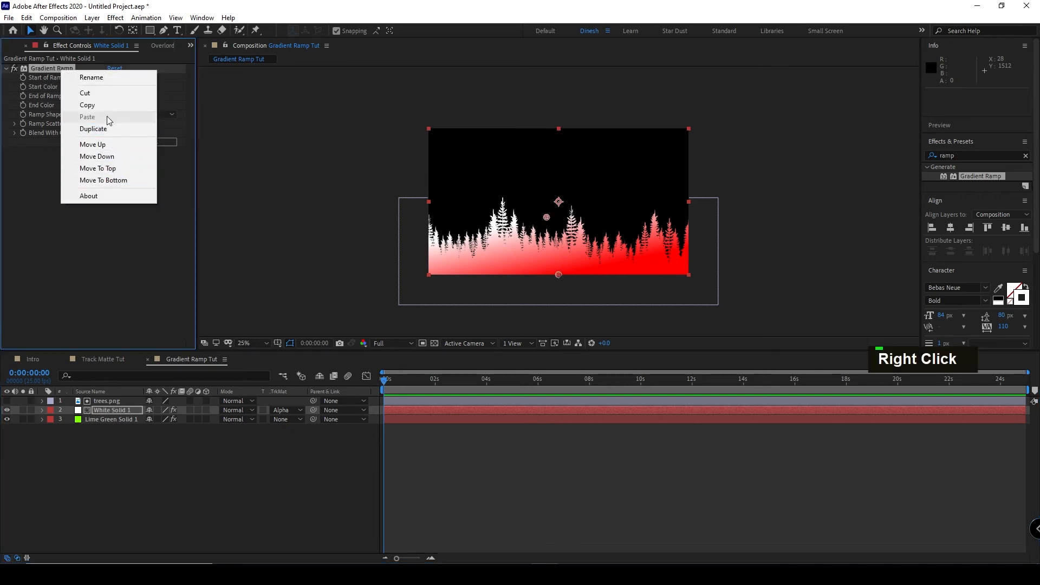
click(61, 209)
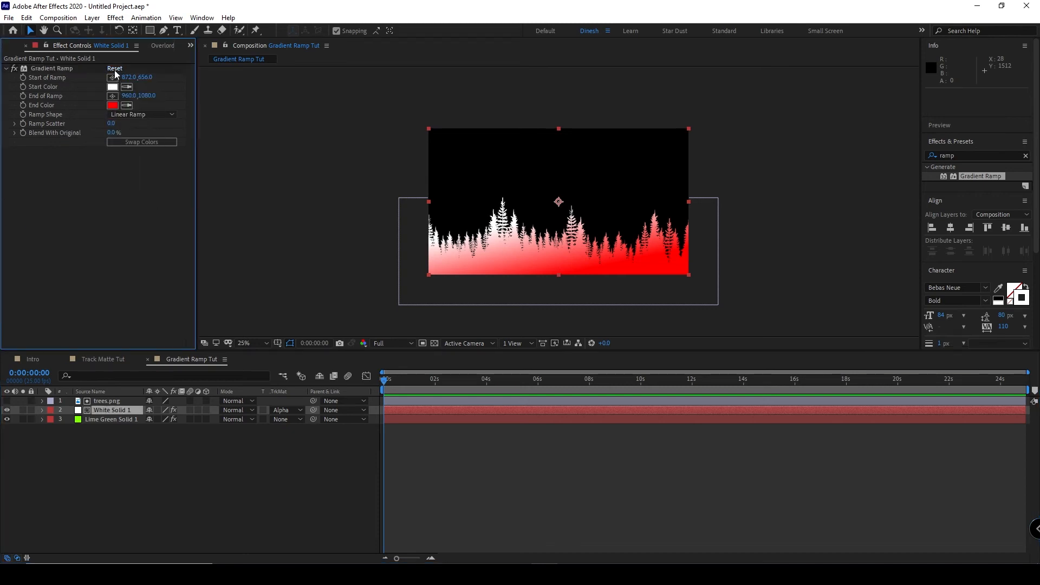
click(114, 69)
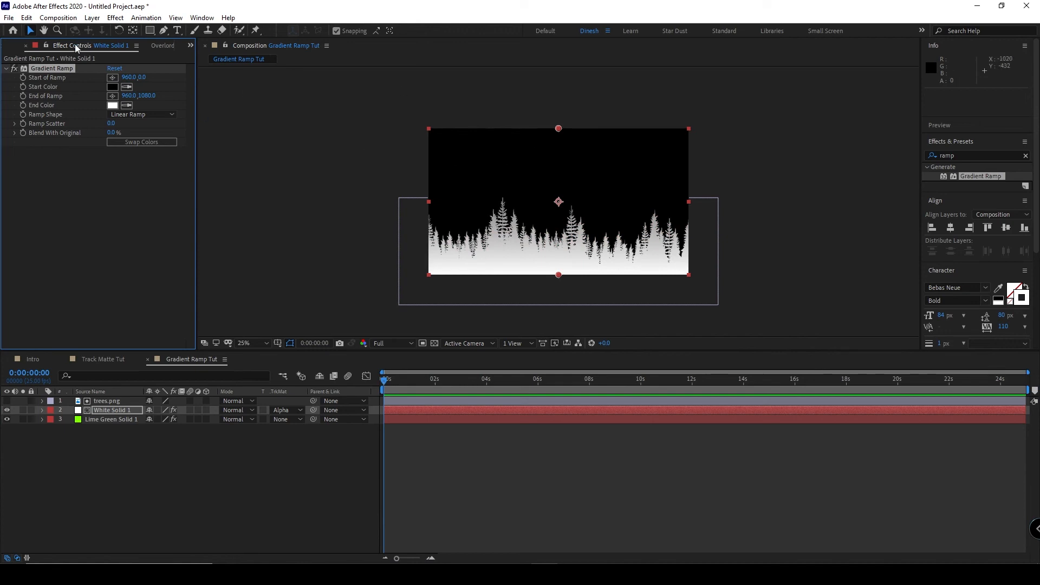
click(132, 115)
click(138, 102)
click(132, 144)
Set the ramp's end color to FF0000 and move its end point below the frame to about 956, 1308
click(115, 106)
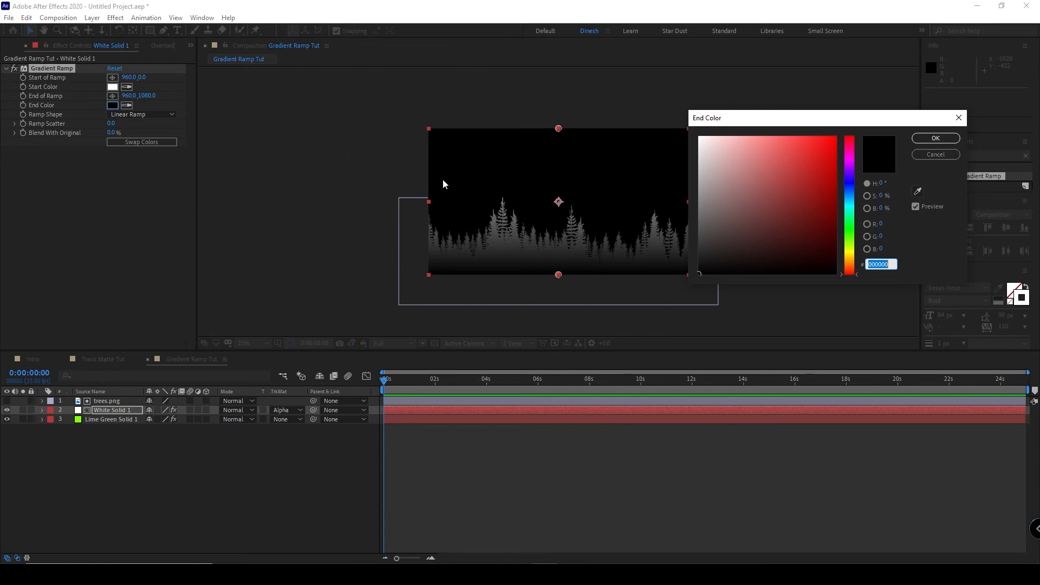
click(823, 157)
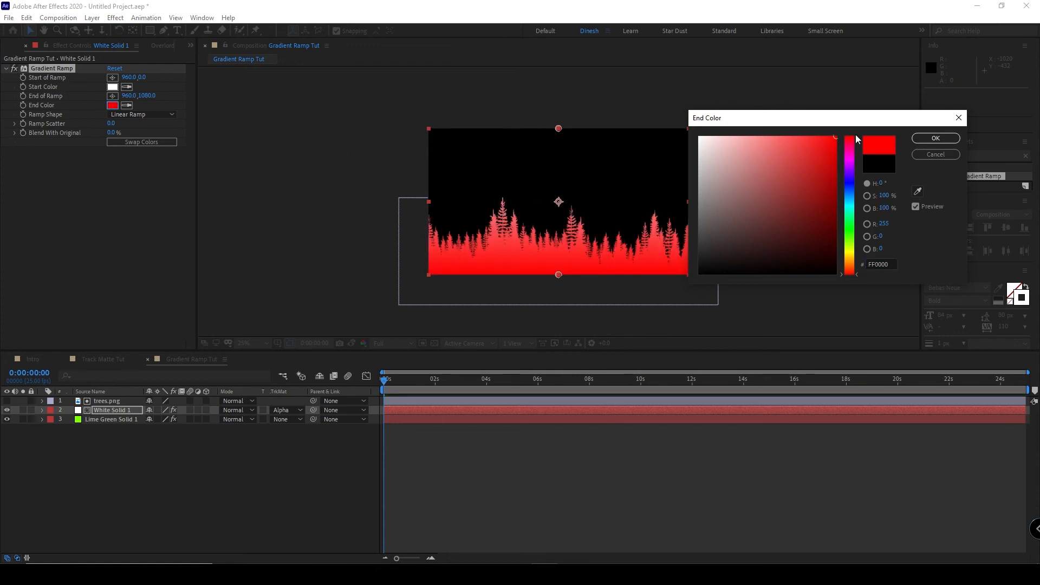
click(918, 139)
drag(558, 275, 557, 312)
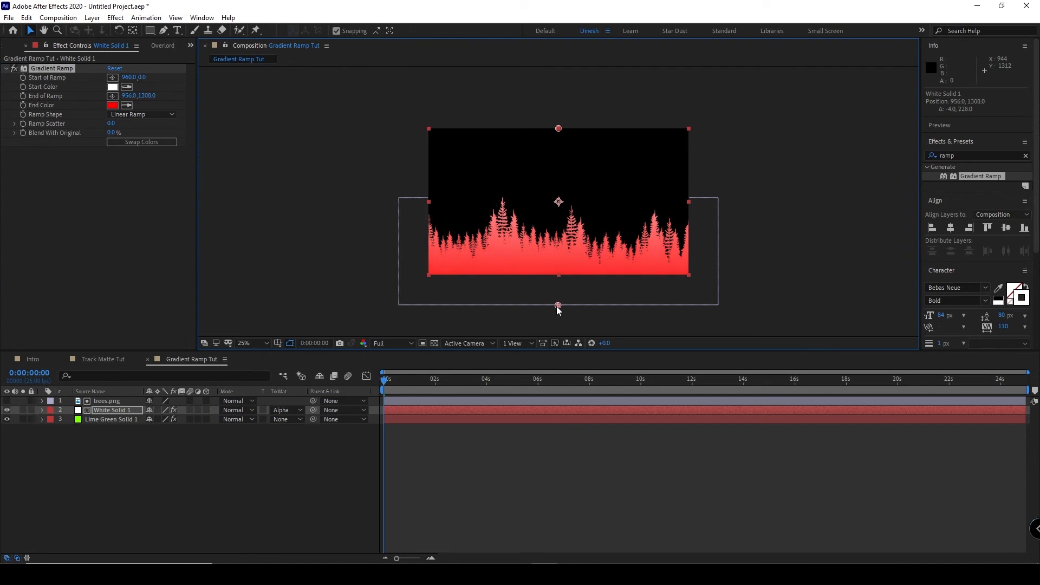
click(285, 512)
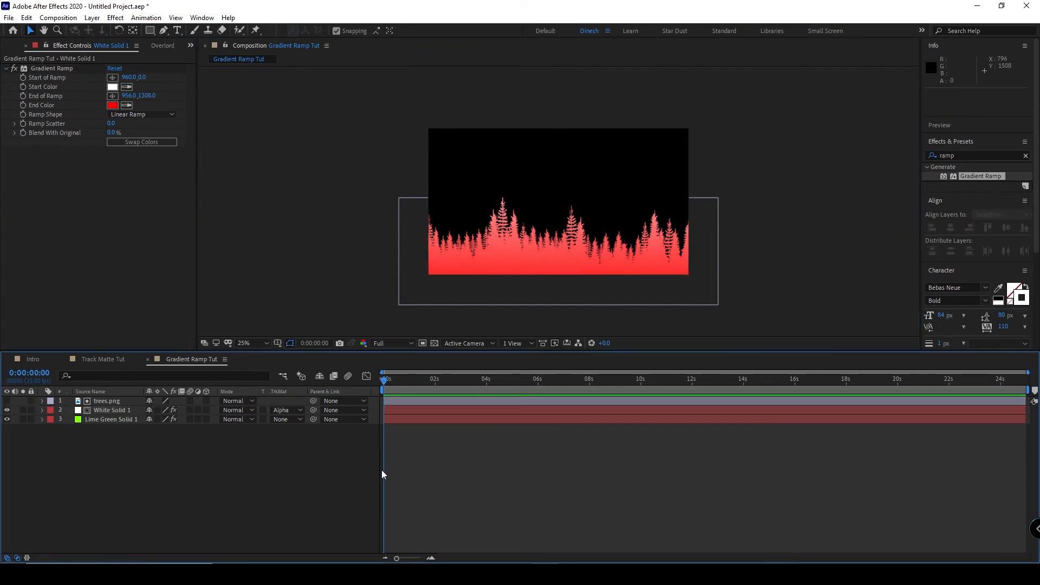
Create a 1920 x 1080 solid colored FF0000 and send it beneath all other layers
key(ctrl+y)
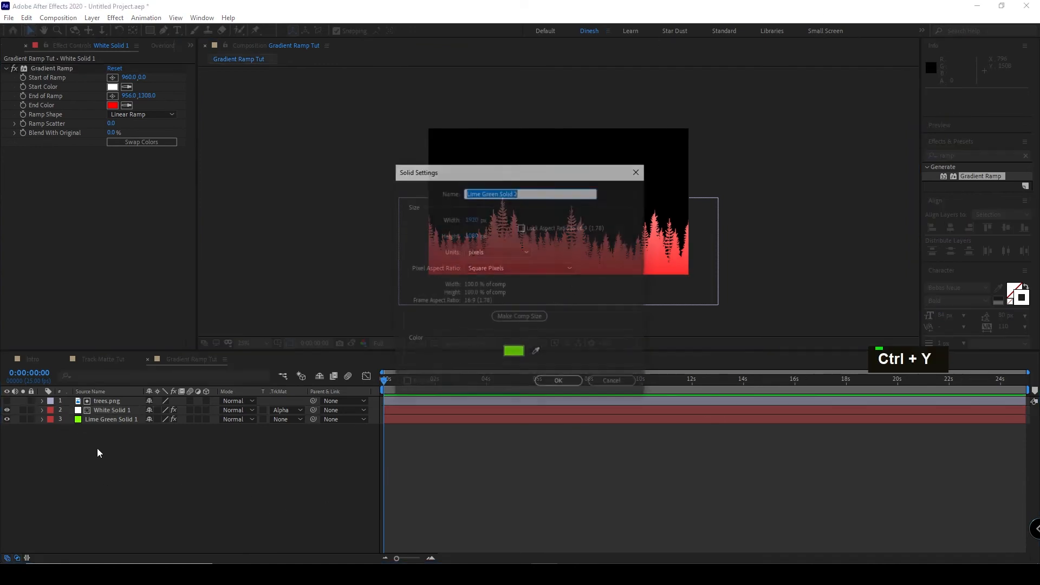
click(515, 352)
drag(849, 154, 849, 87)
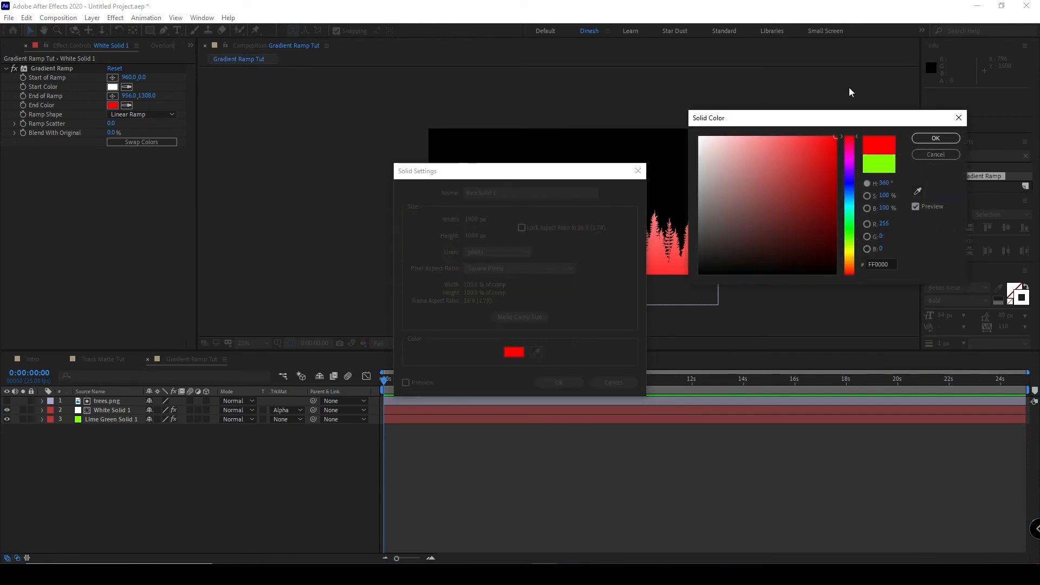
click(930, 138)
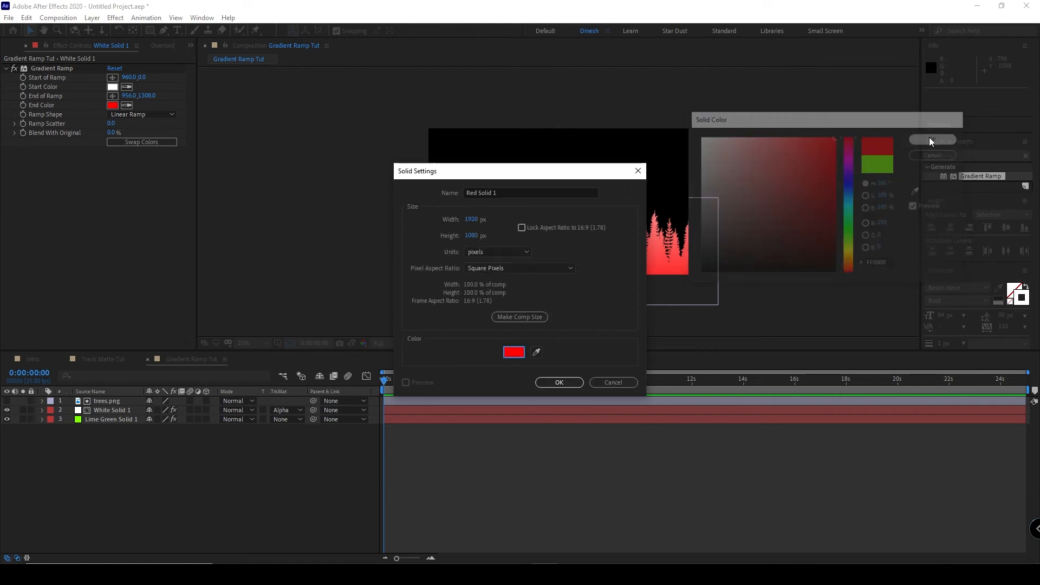
click(552, 382)
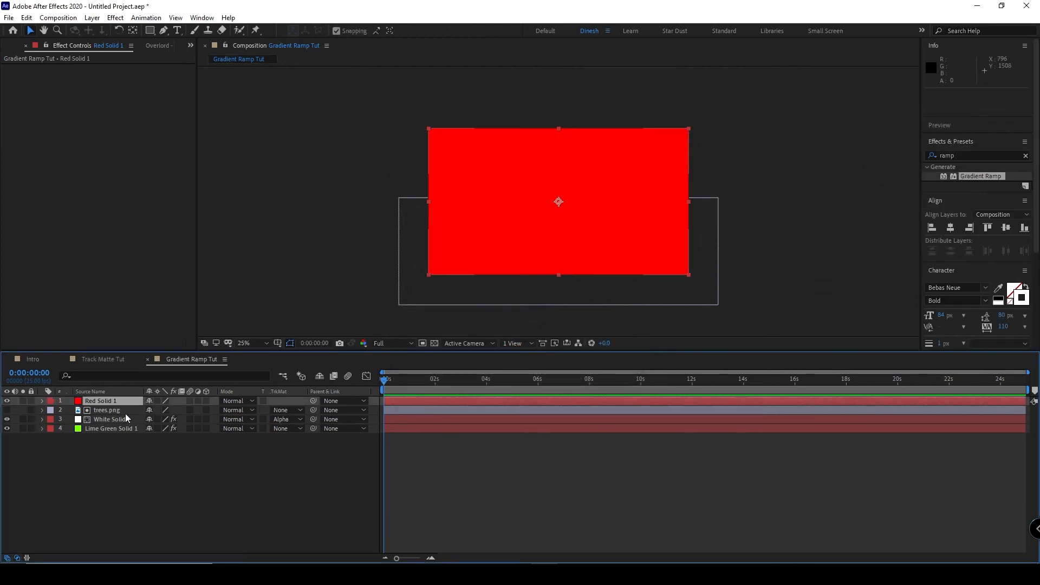
key(ctrl+shift+bracketleft)
Rename the red solid layer as BG and delete Lime Green Solid 1
right_click(129, 429)
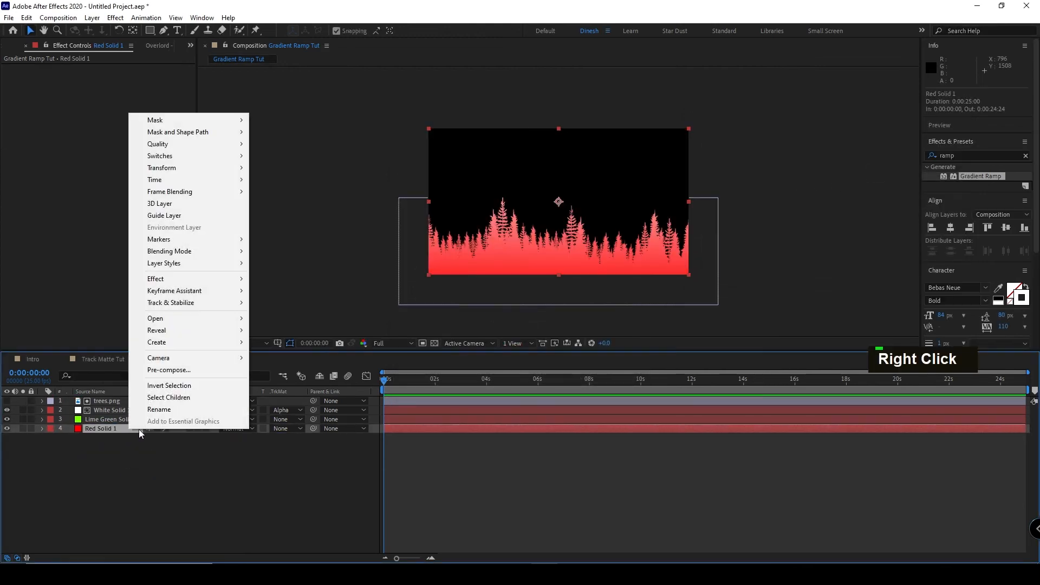
click(194, 409)
text(BG)
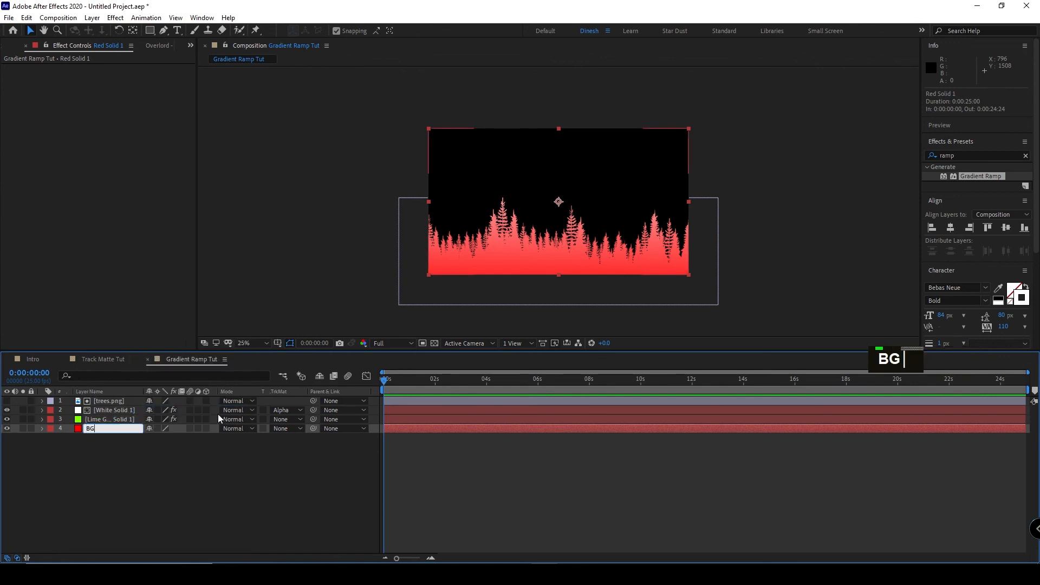
key(Return)
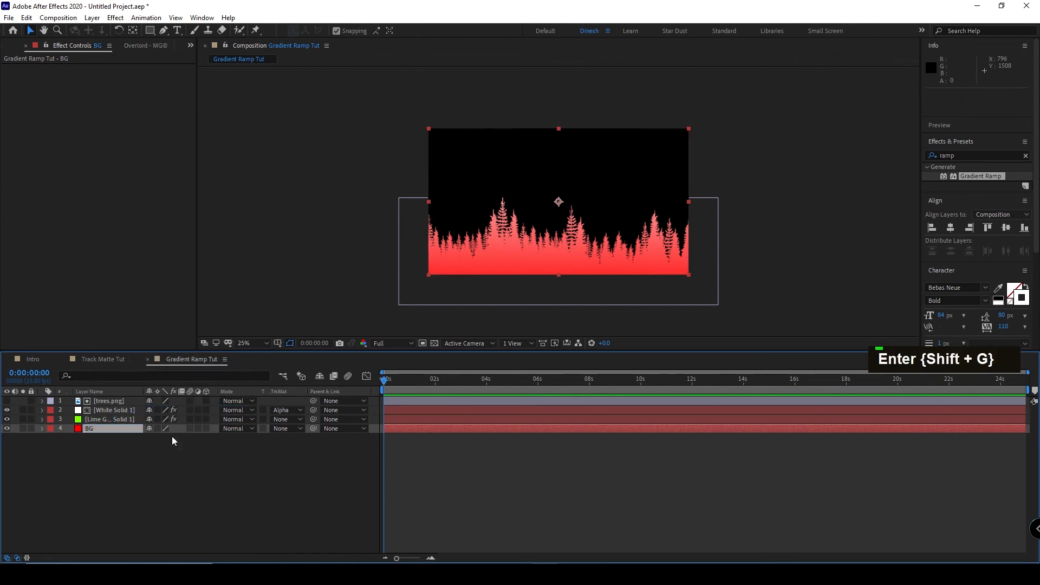
click(118, 418)
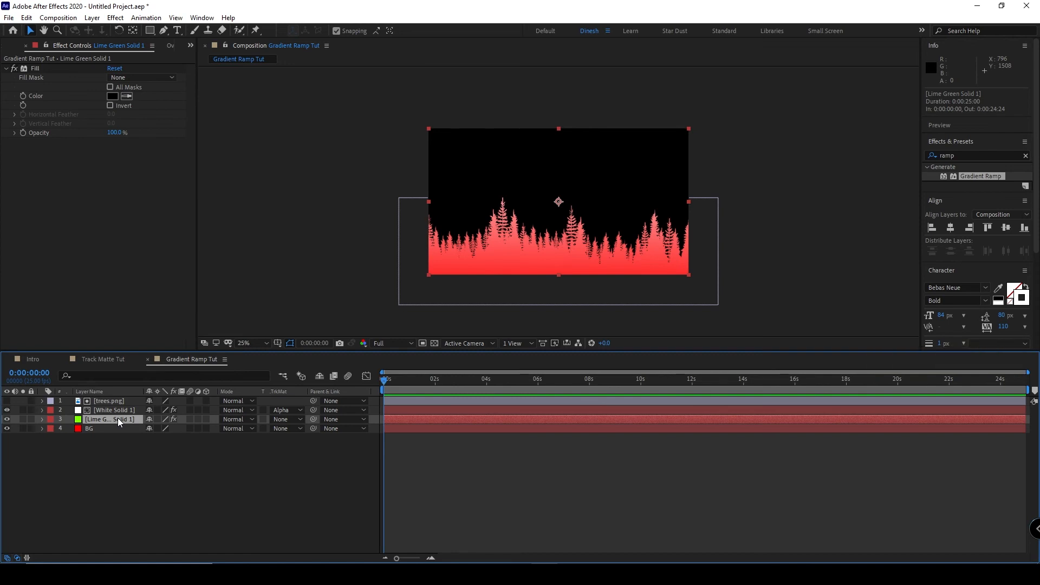
key(Delete)
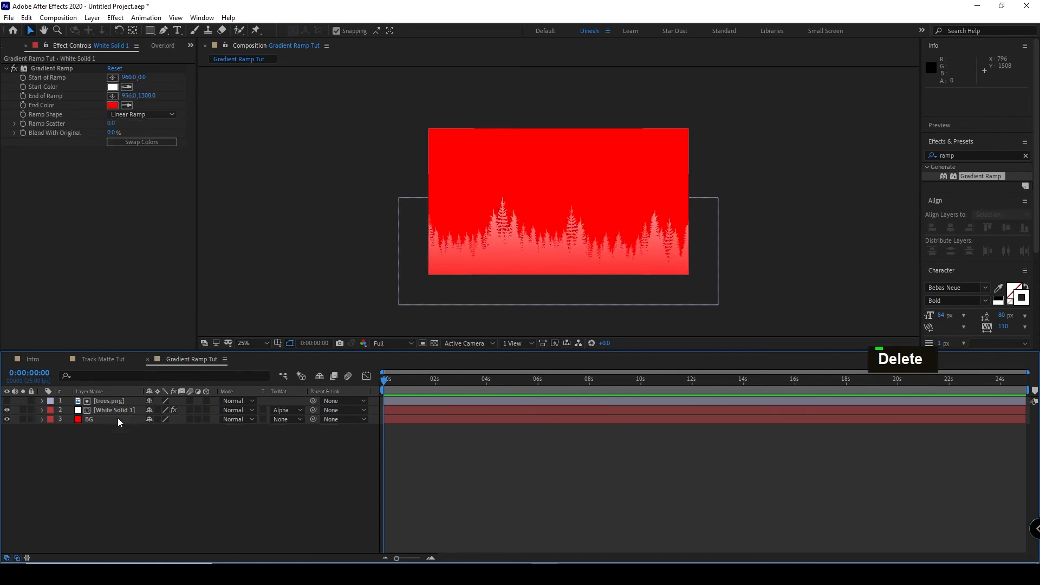
Apply Gradient Ramp to the BG layer and sample its start color from the red area of the trees
click(118, 418)
key(ctrl)
key(ctrl+space)
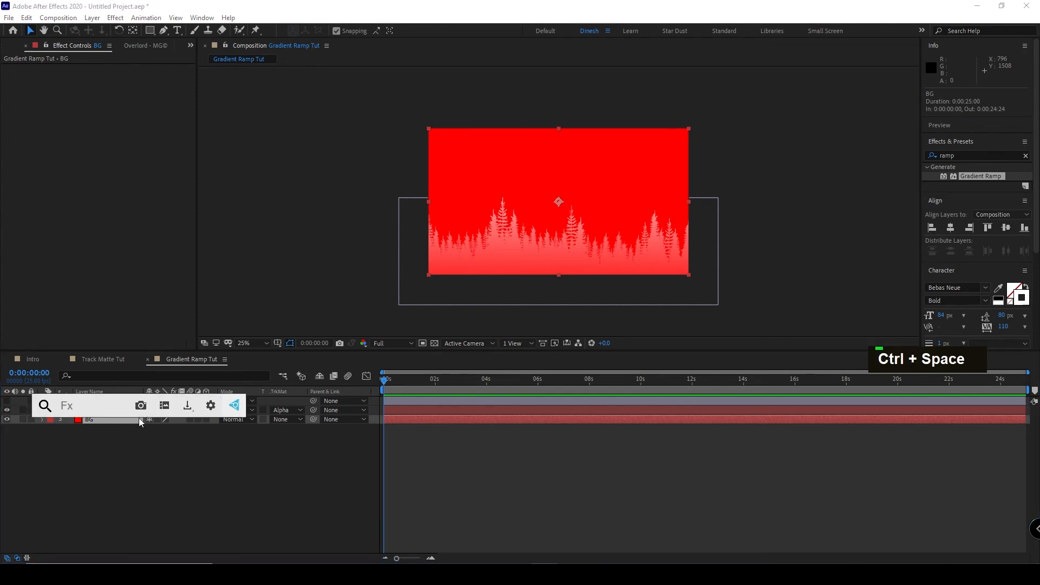
text(gradi)
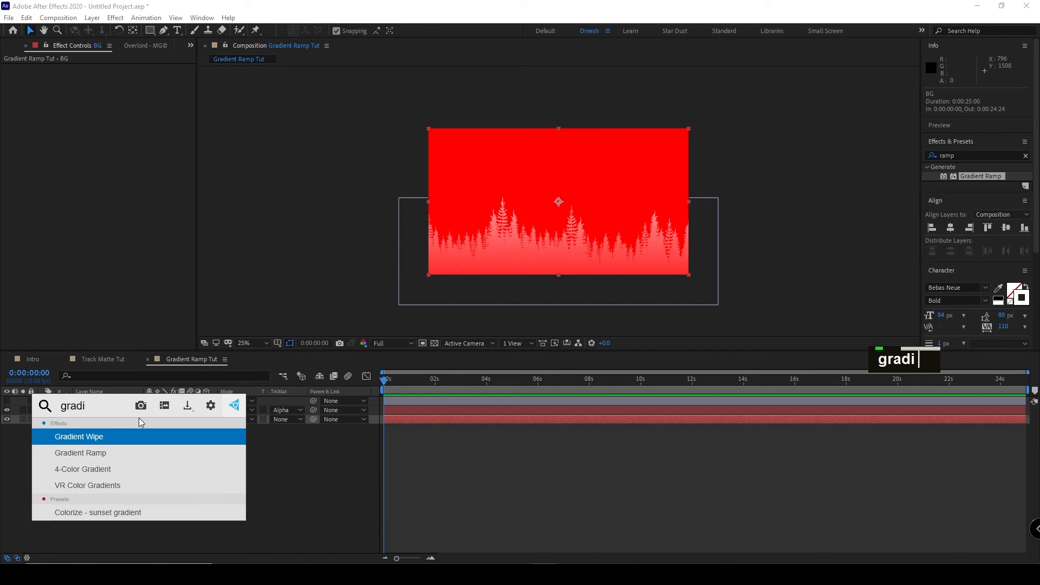
click(135, 458)
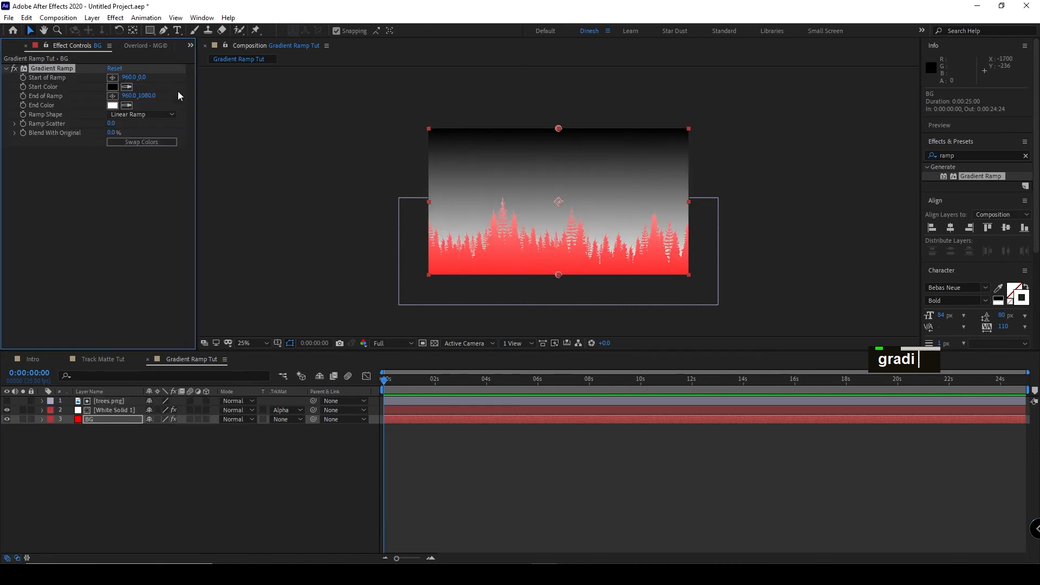
click(127, 88)
click(506, 265)
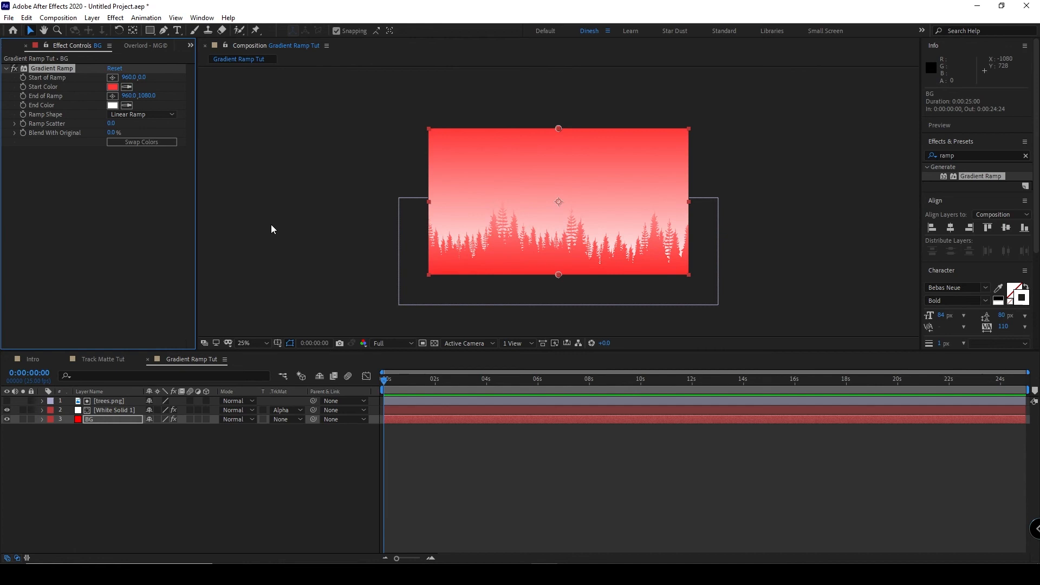
click(311, 490)
click(514, 259)
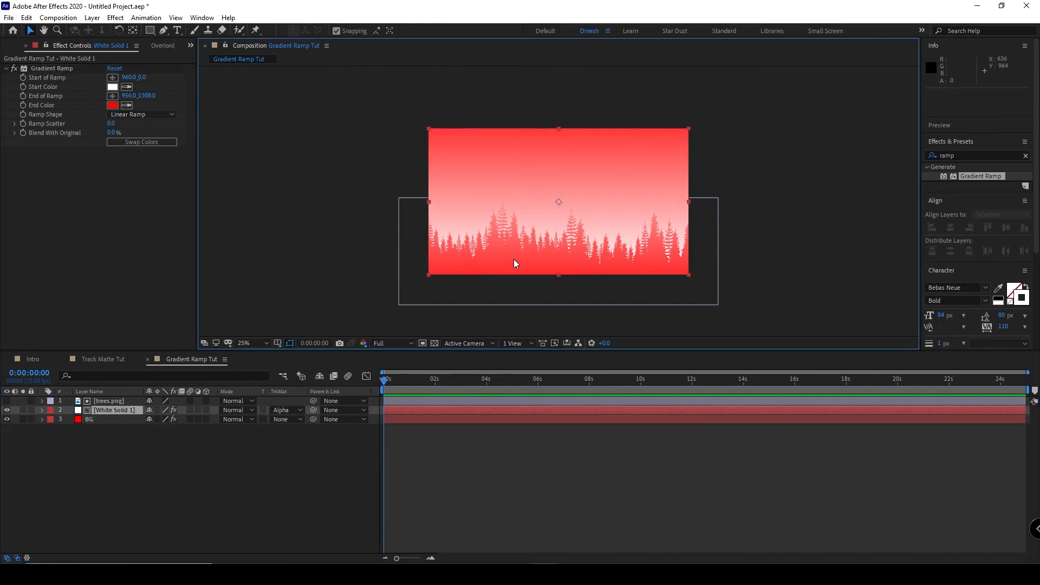
click(181, 509)
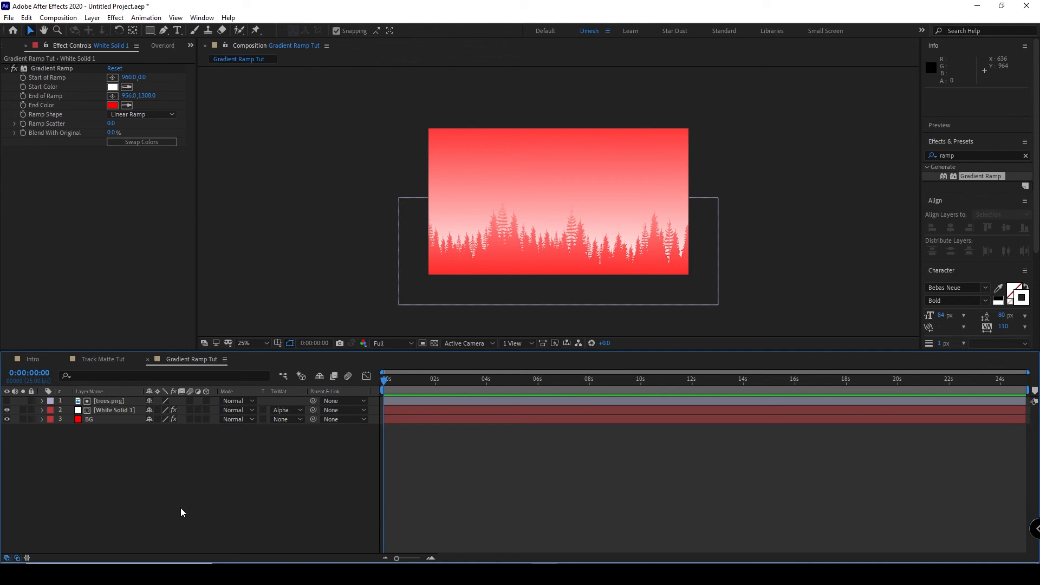
click(375, 252)
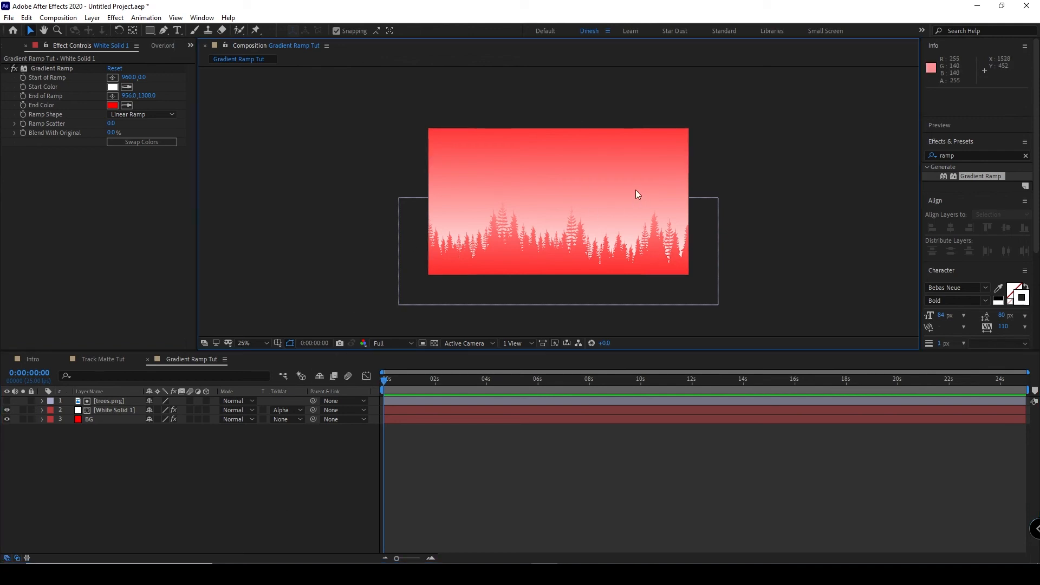
click(134, 447)
Try a Drop Shadow effect on White Solid 1, undo its value change and delete the effect
click(115, 411)
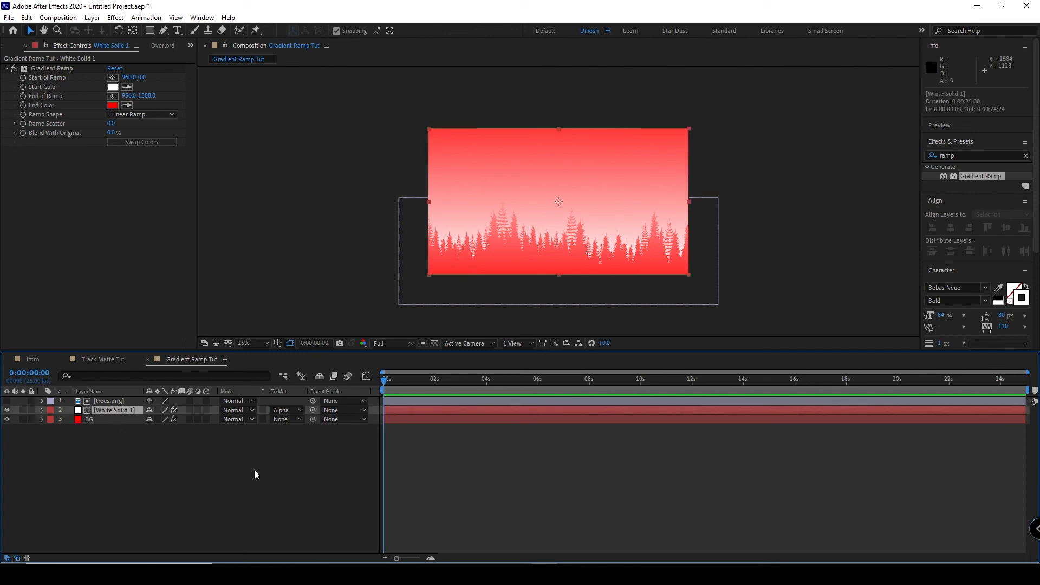
key(ctrl+space)
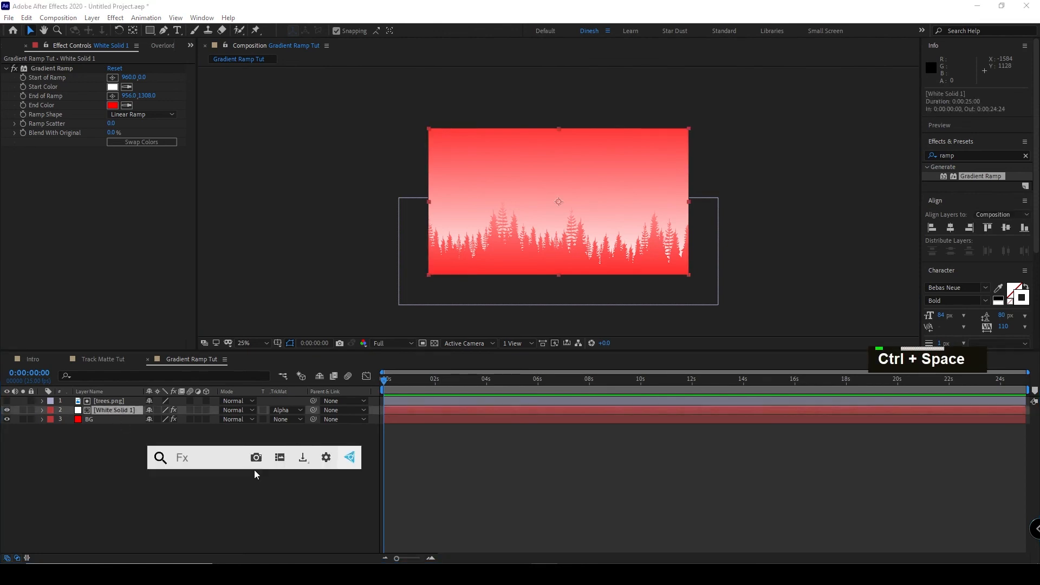
text(drop)
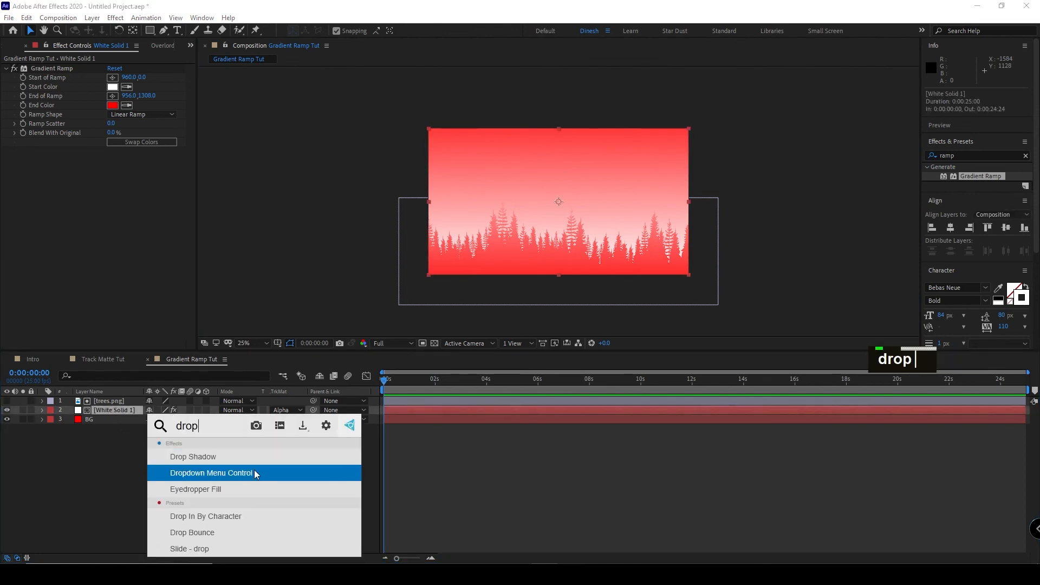
click(258, 463)
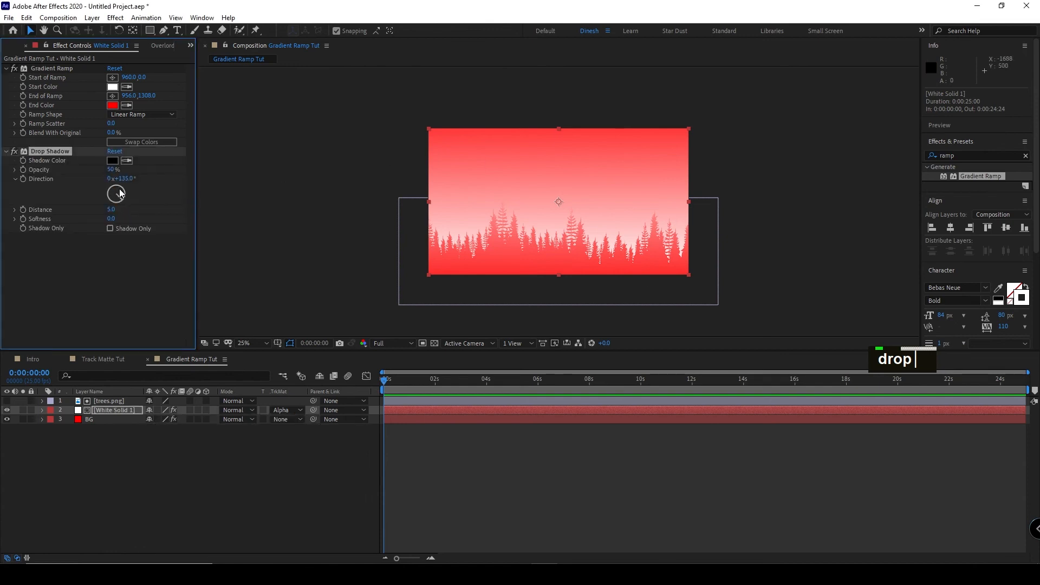
drag(109, 216, 128, 216)
key(ctrl+z)
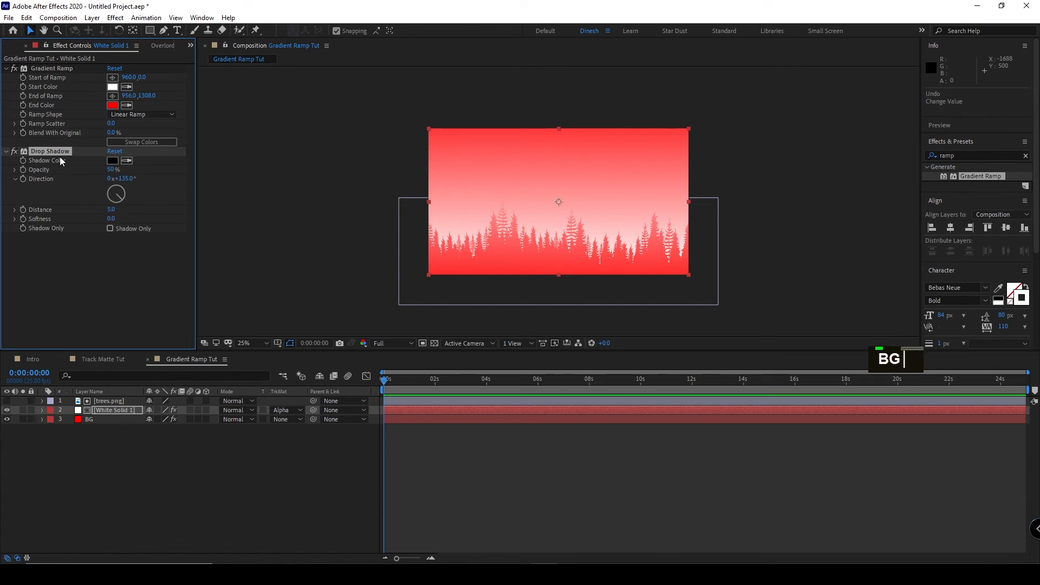
key(Delete)
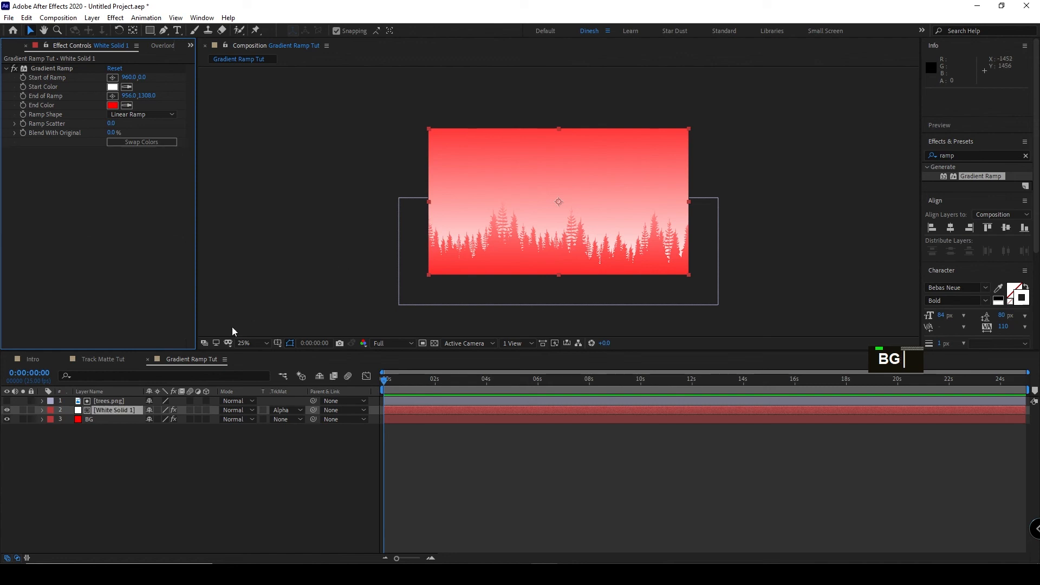
Apply Drop Shadow to trees.png with a distance of 77 and a softness of 171
click(114, 402)
key(ctrl+space)
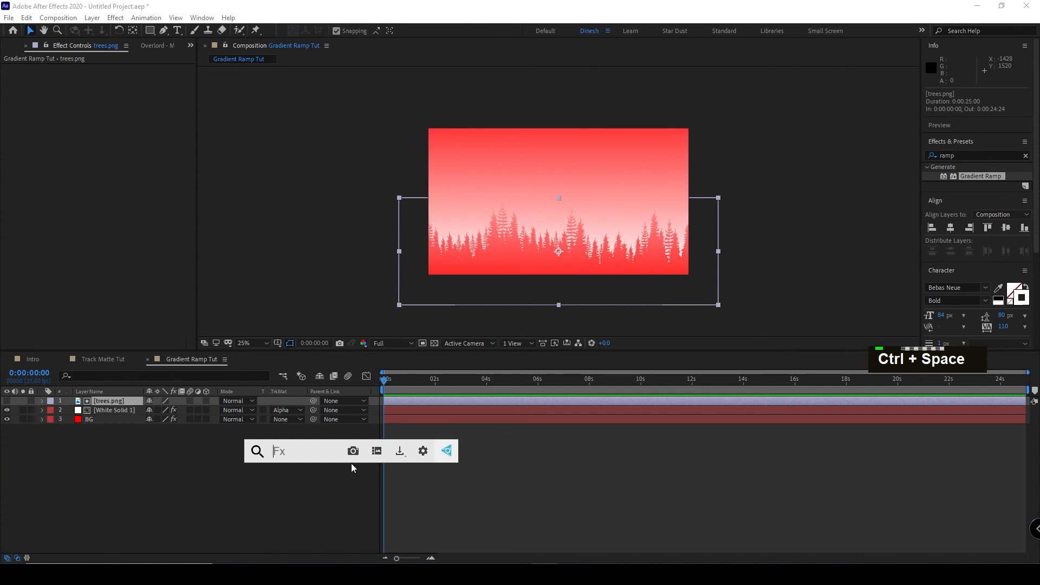
text(drop)
key(Return)
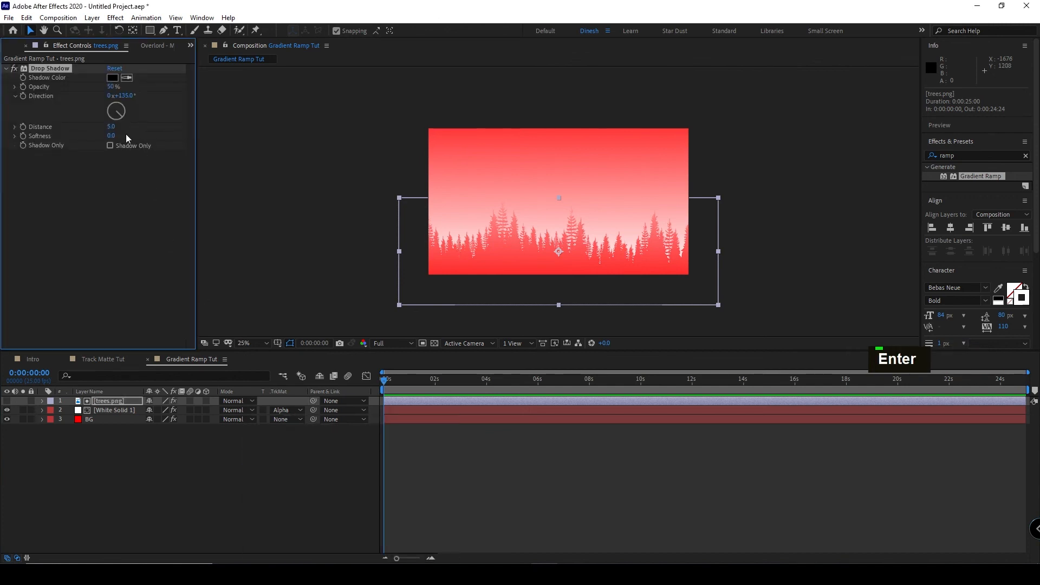
drag(111, 127, 225, 176)
click(317, 470)
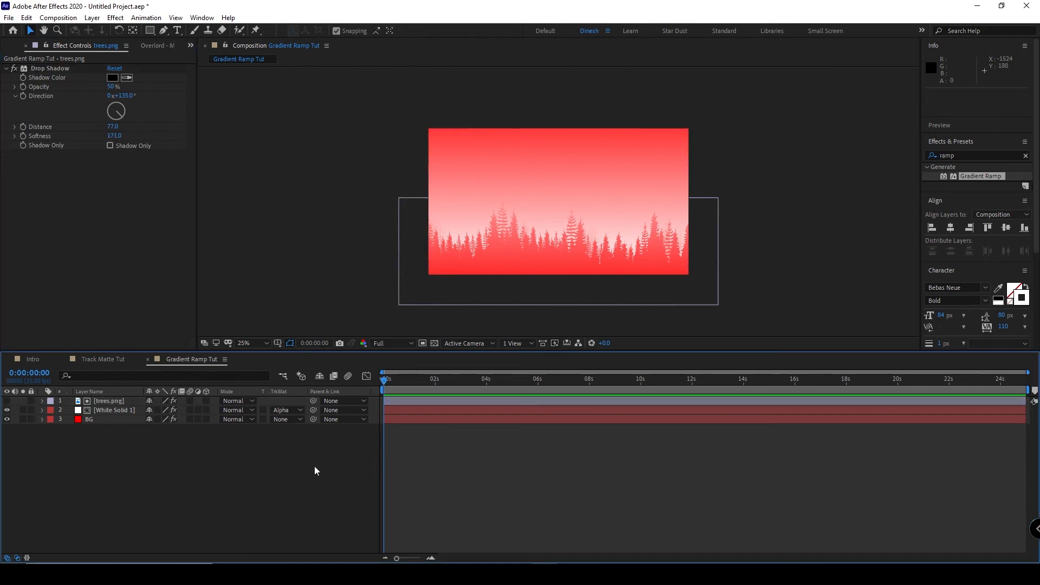